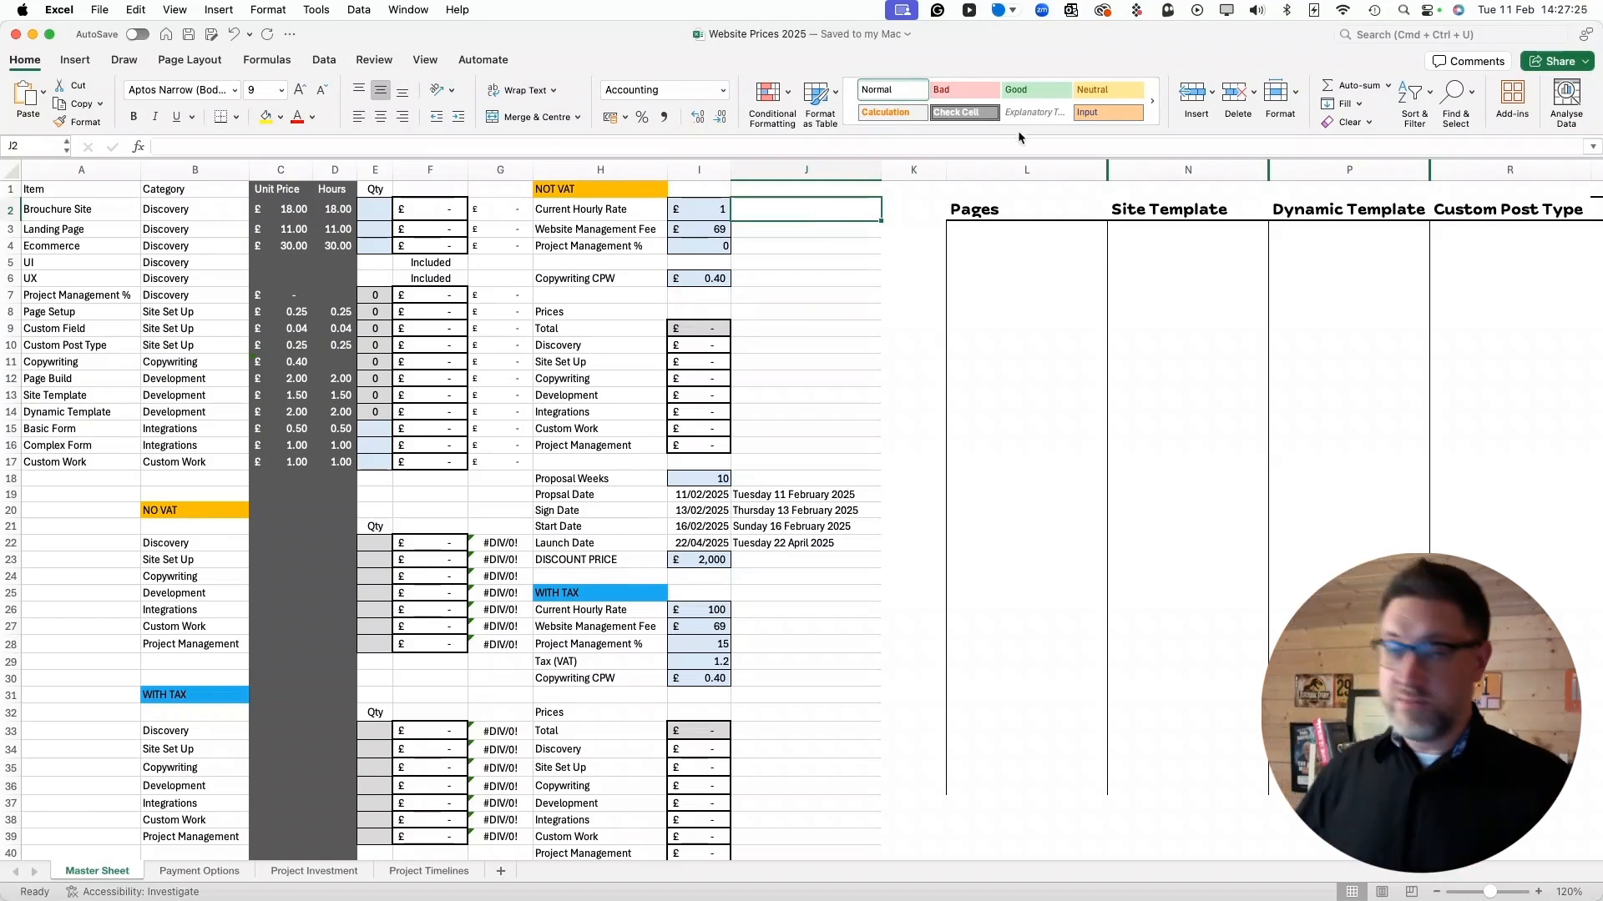
{"action": "left_click", "coordinate": [974, 247]}
{"action": "left_click", "coordinate": [913, 279]}
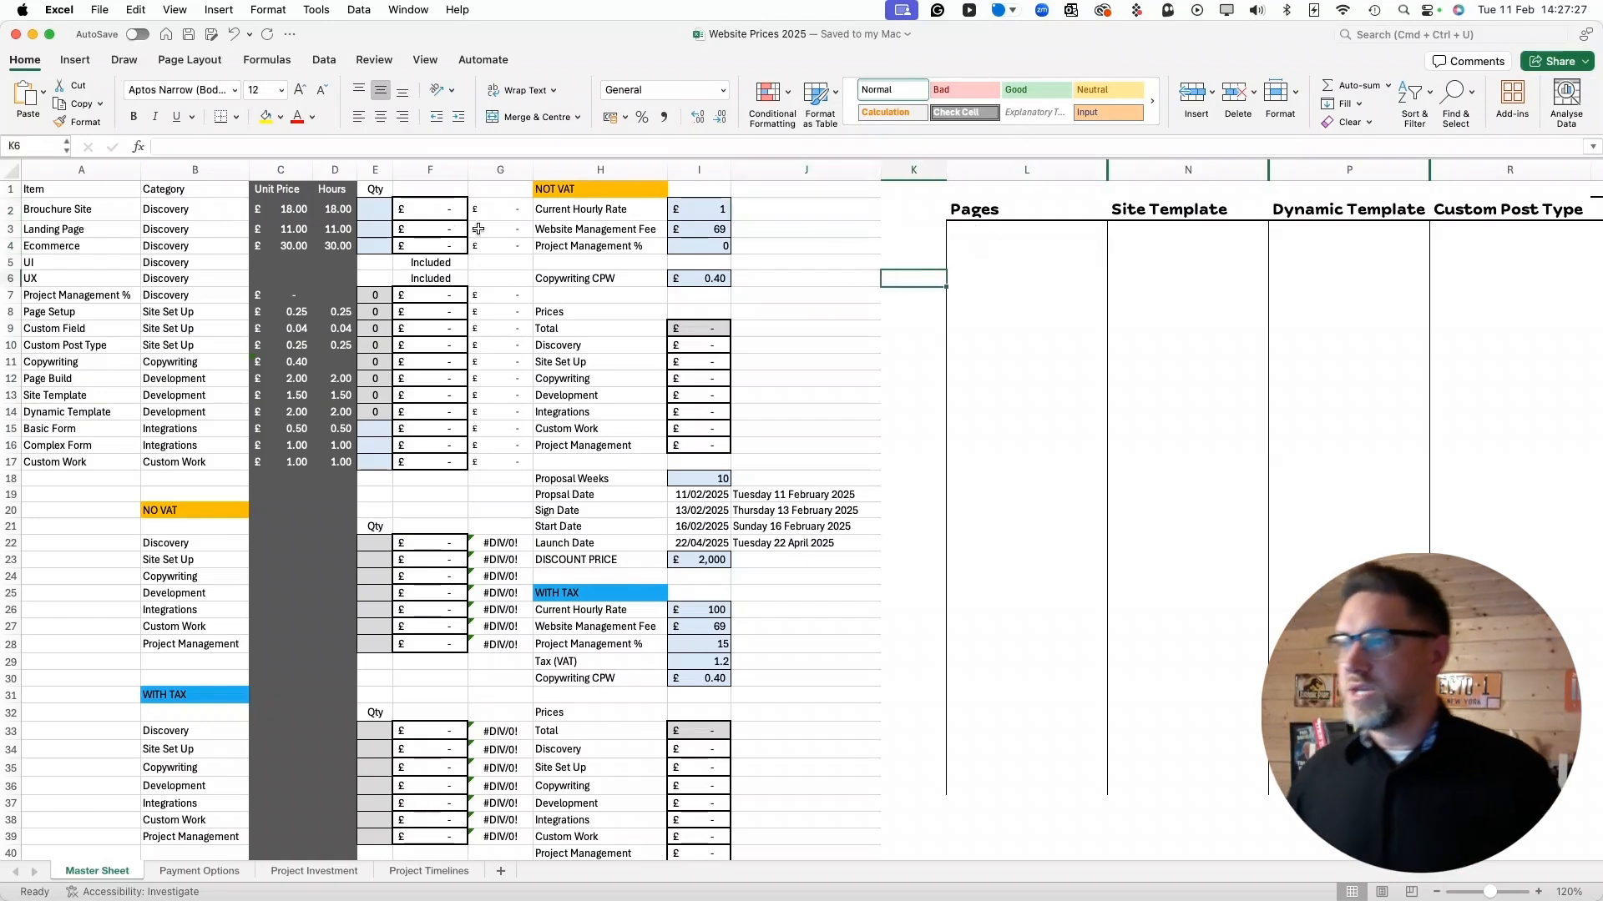
{"action": "scroll", "coordinate": [610, 232], "scroll_direction": "right", "scroll_amount": 1}
{"action": "scroll", "coordinate": [595, 228], "scroll_direction": "left", "scroll_amount": 1}
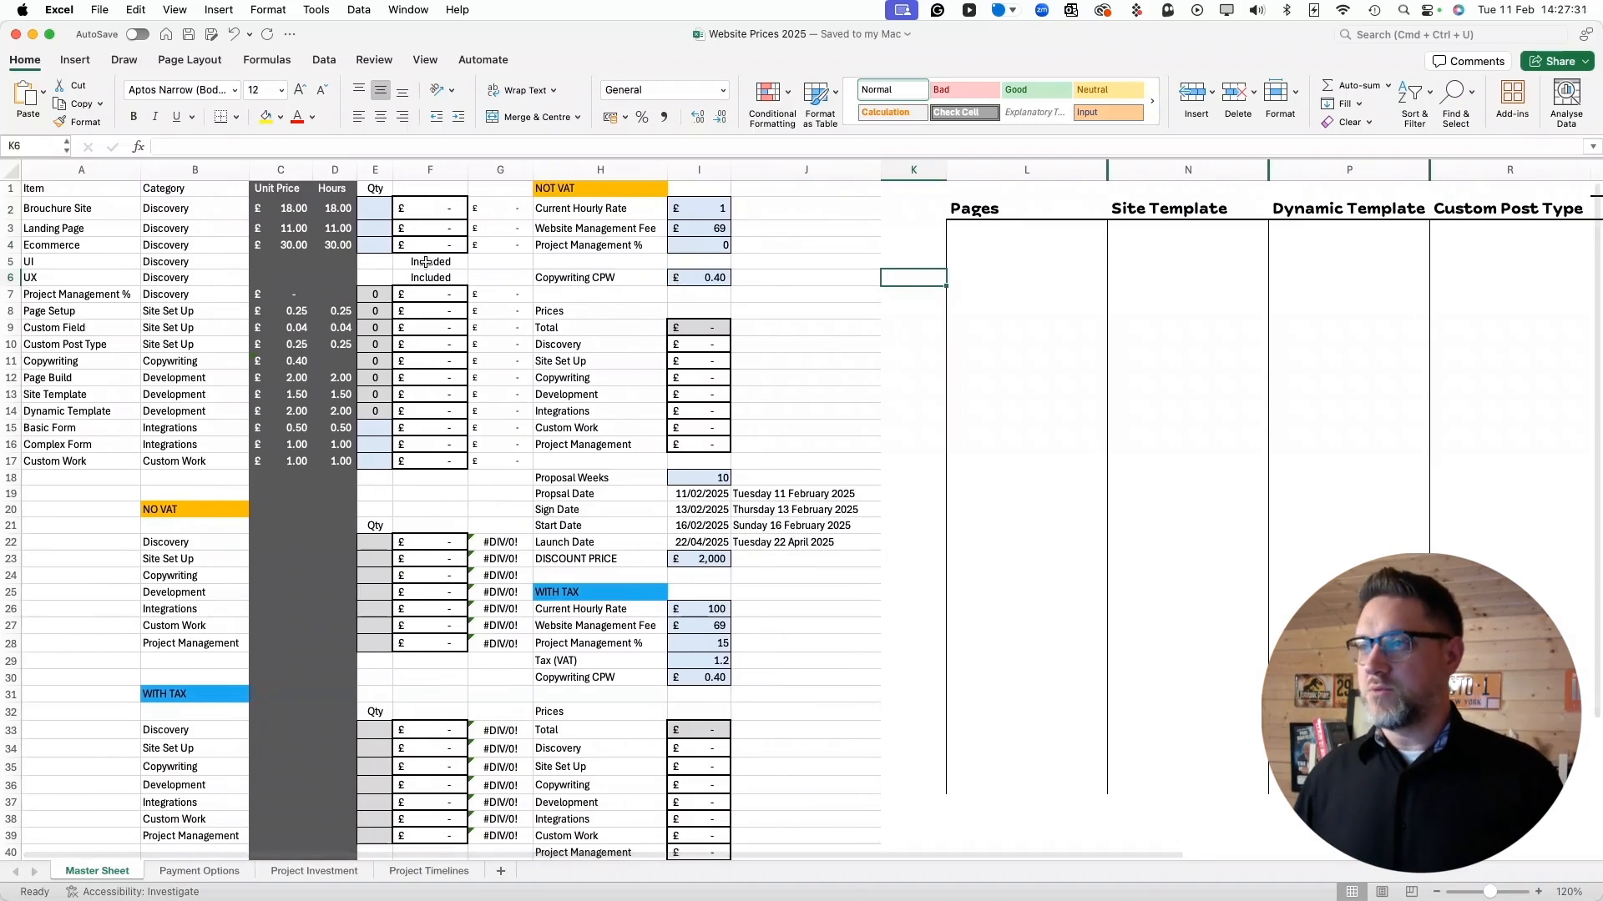
Step: Set the quantity of the Brouchure Site item to 1
{"action": "left_click", "coordinate": [375, 208]}
{"action": "type", "text": "1"}
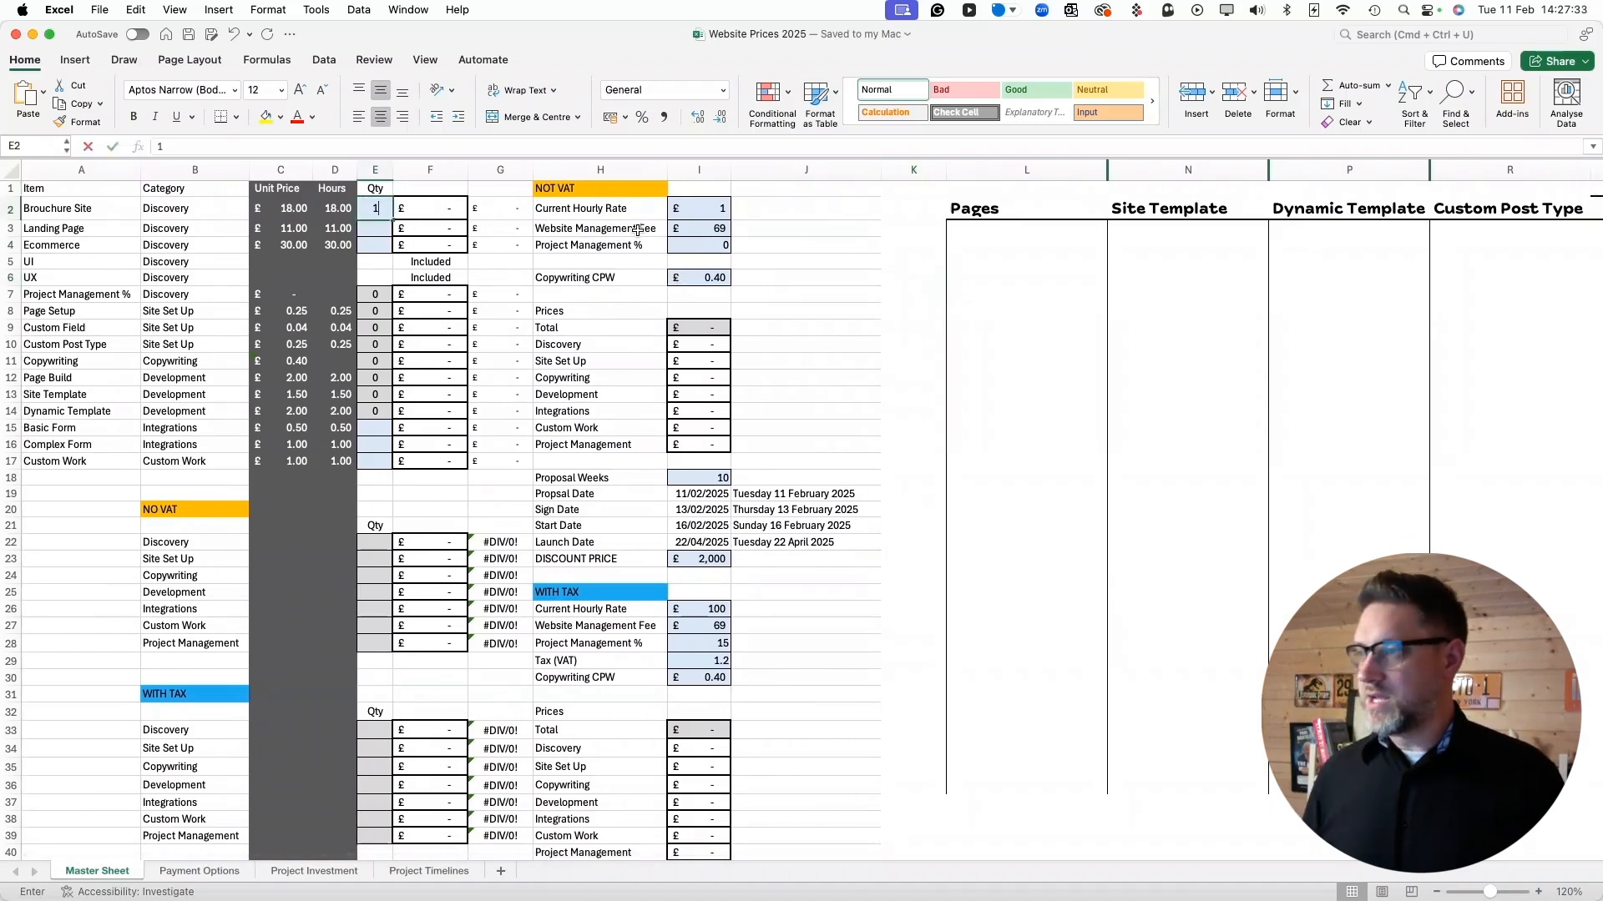
{"action": "left_click", "coordinate": [718, 327]}
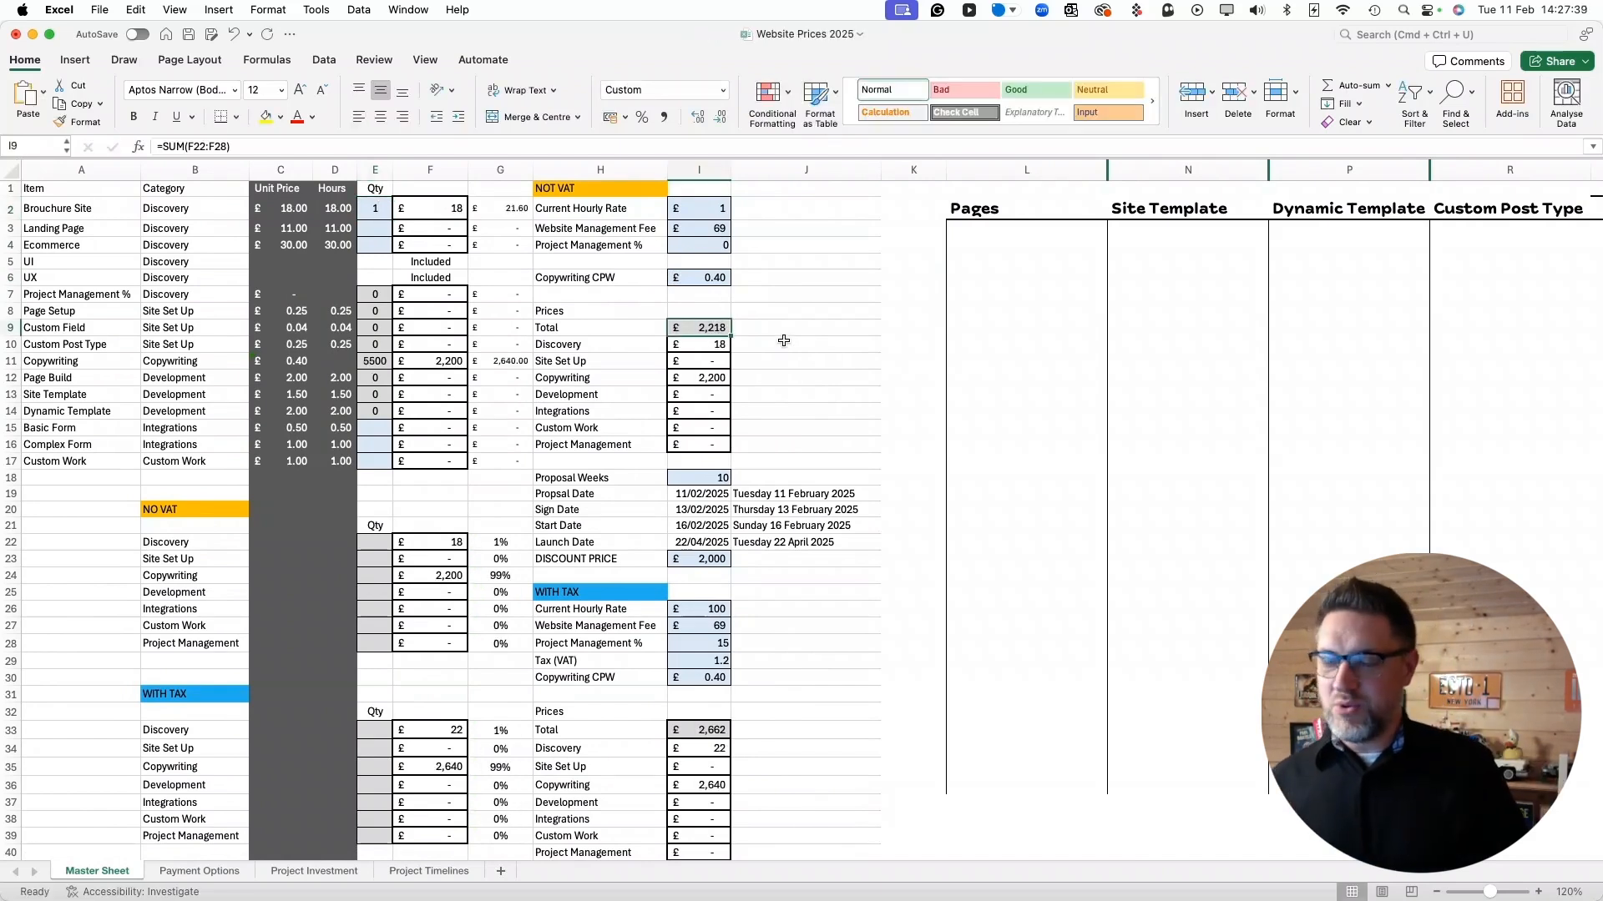
Step: In the NOT VAT section, set Project Management % to 10 and Current Hourly Rate to 100
{"action": "left_click", "coordinate": [714, 246]}
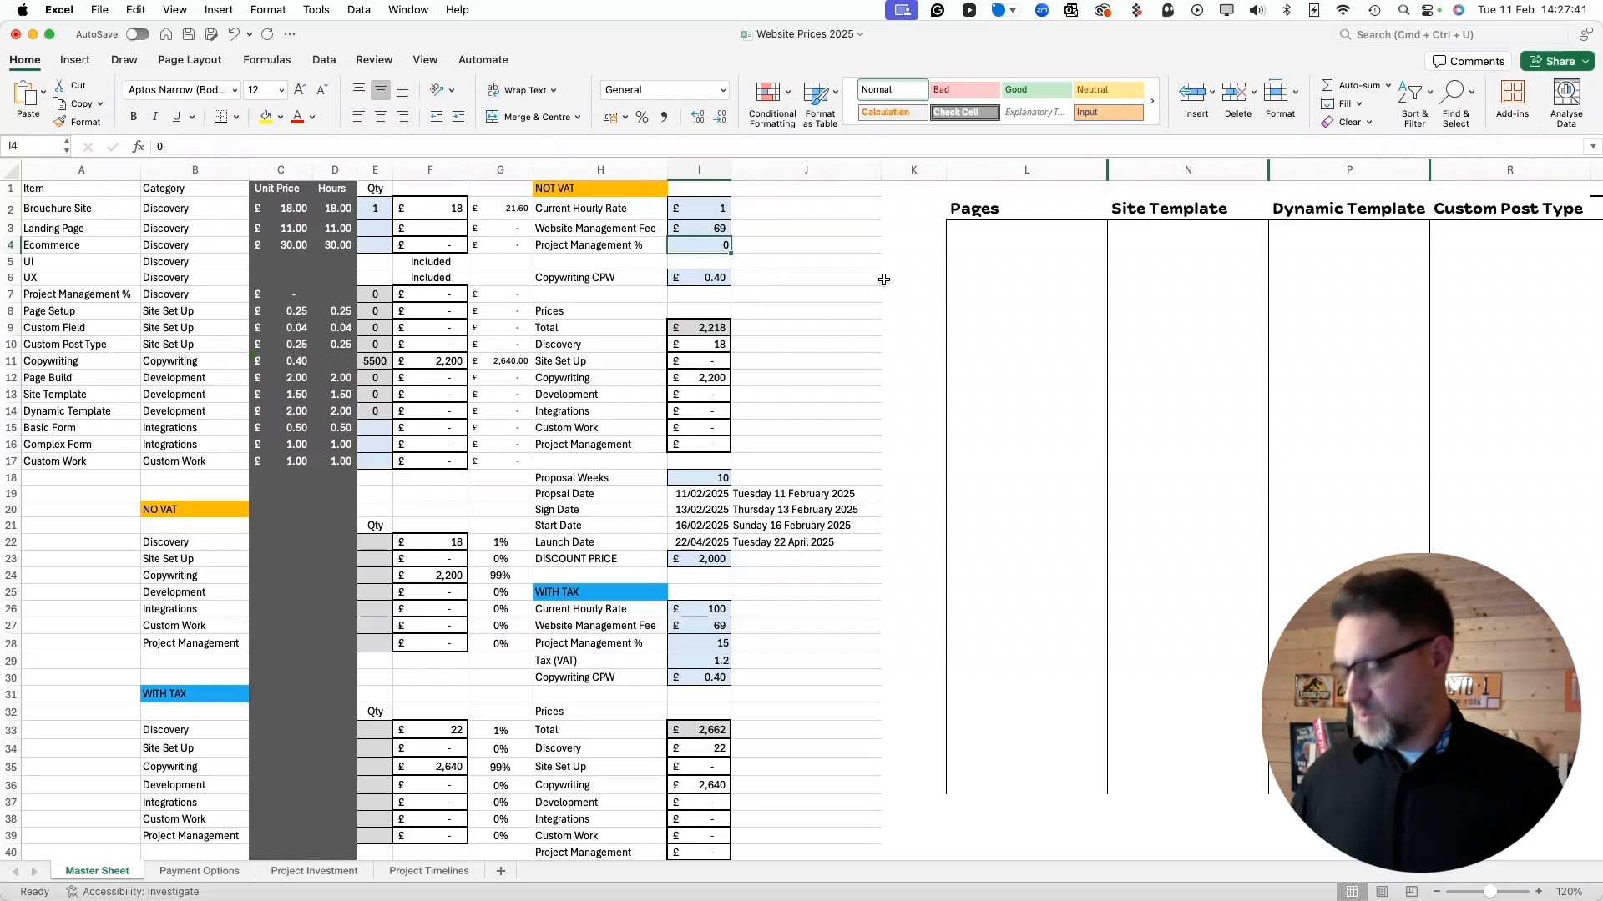
{"action": "type", "text": "10"}
{"action": "key", "text": "Up"}
{"action": "key", "text": "Up"}
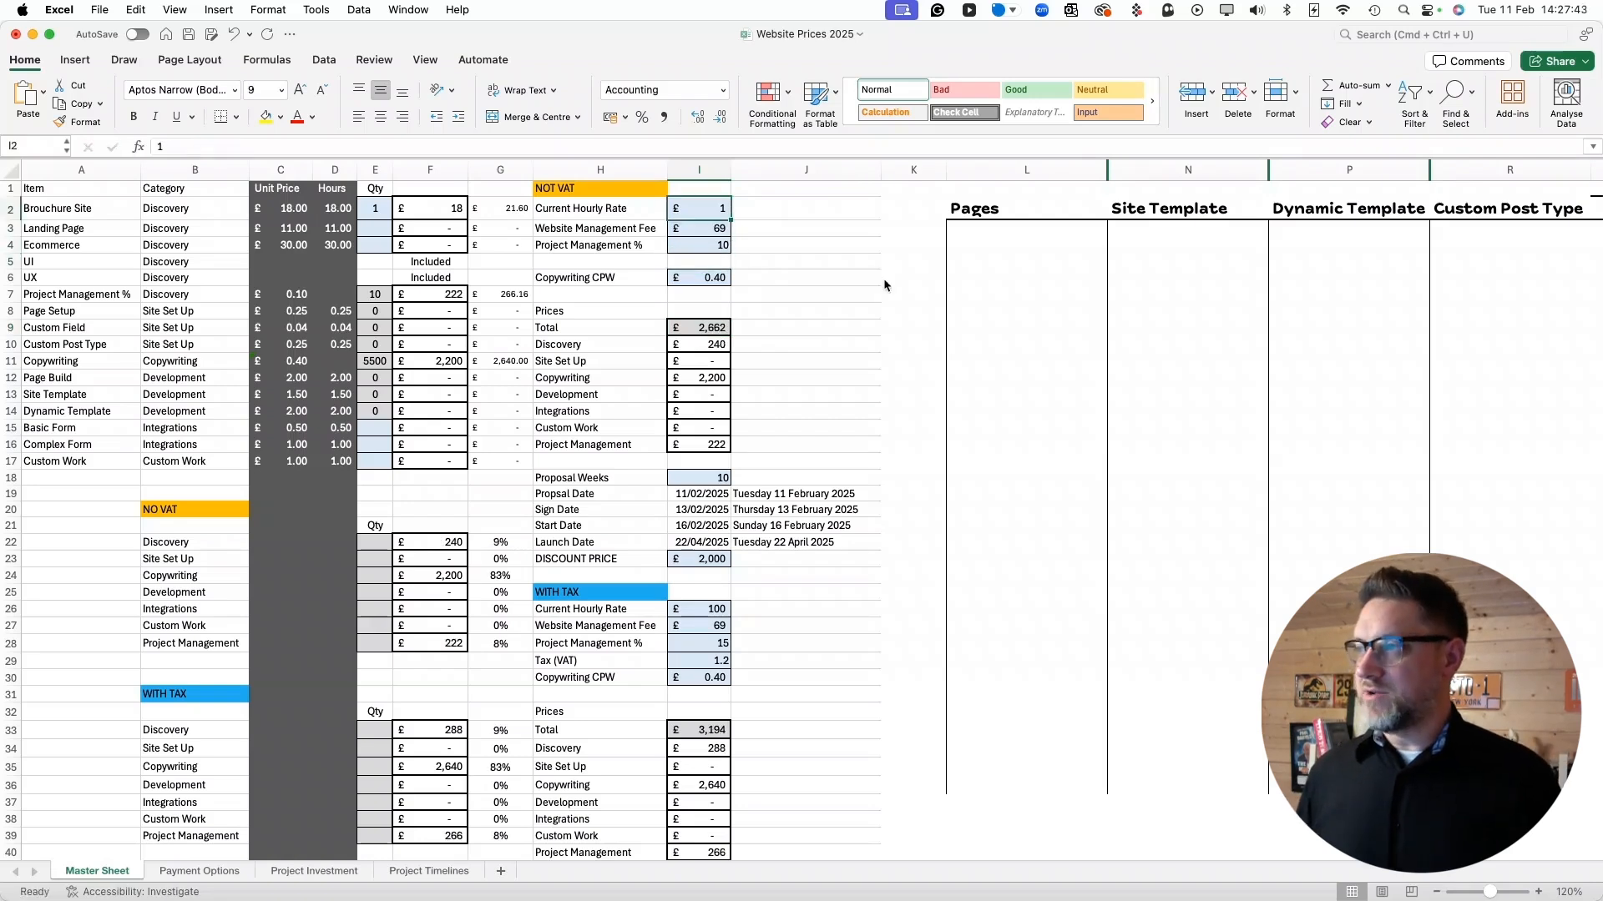
{"action": "type", "text": "100"}
{"action": "key", "text": "Return"}
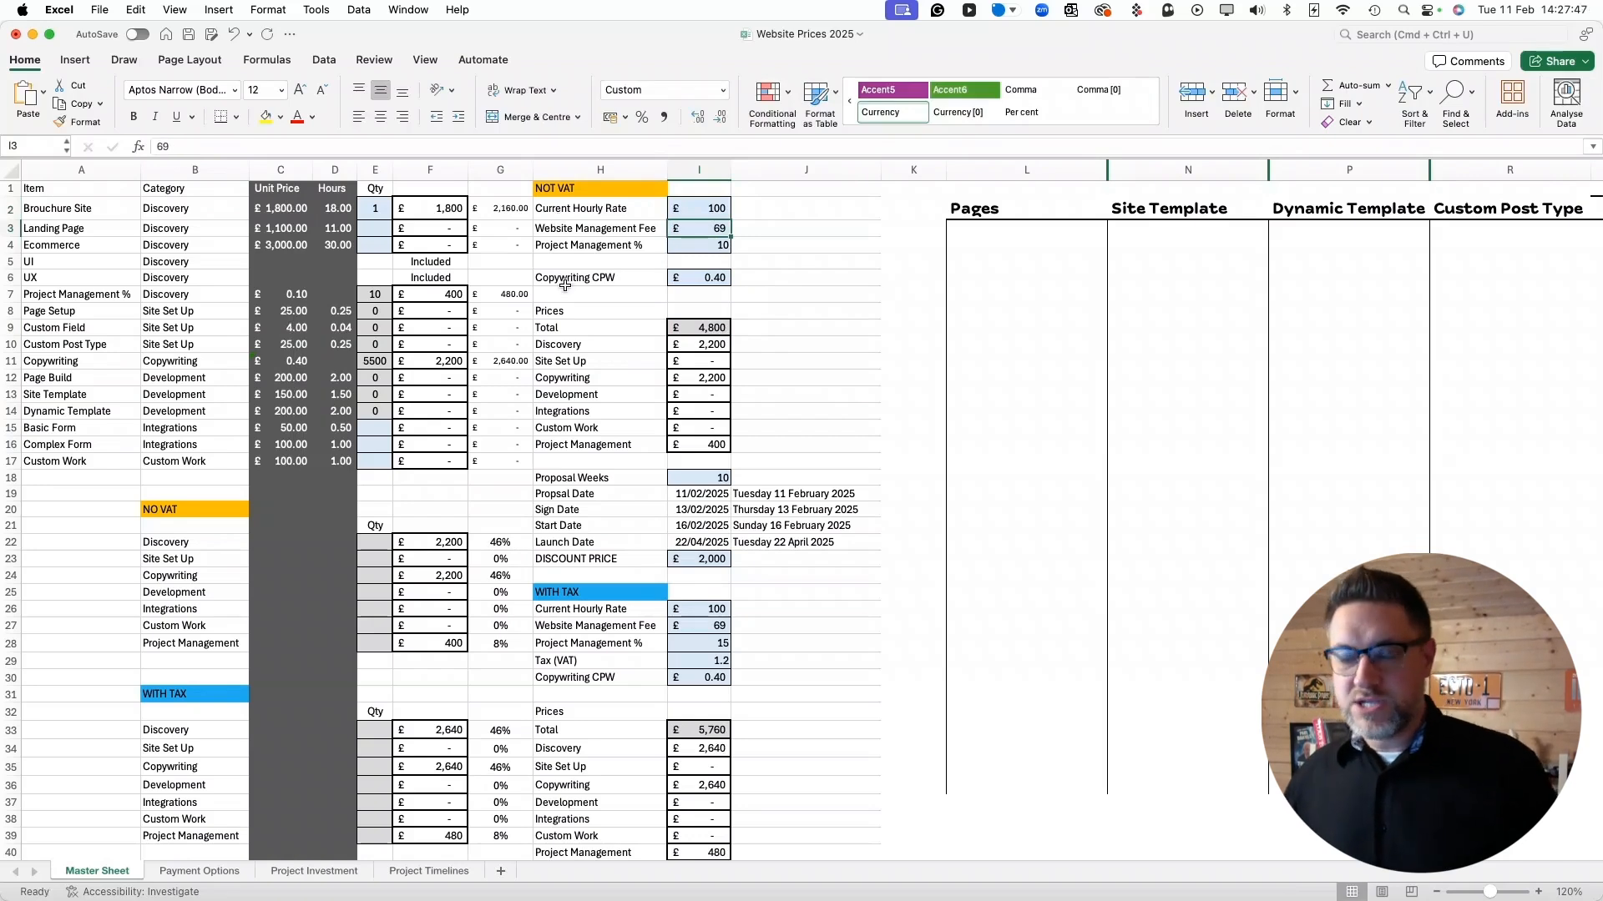
Step: List Home, About Us and Contact under Pages
{"action": "left_click", "coordinate": [1020, 230]}
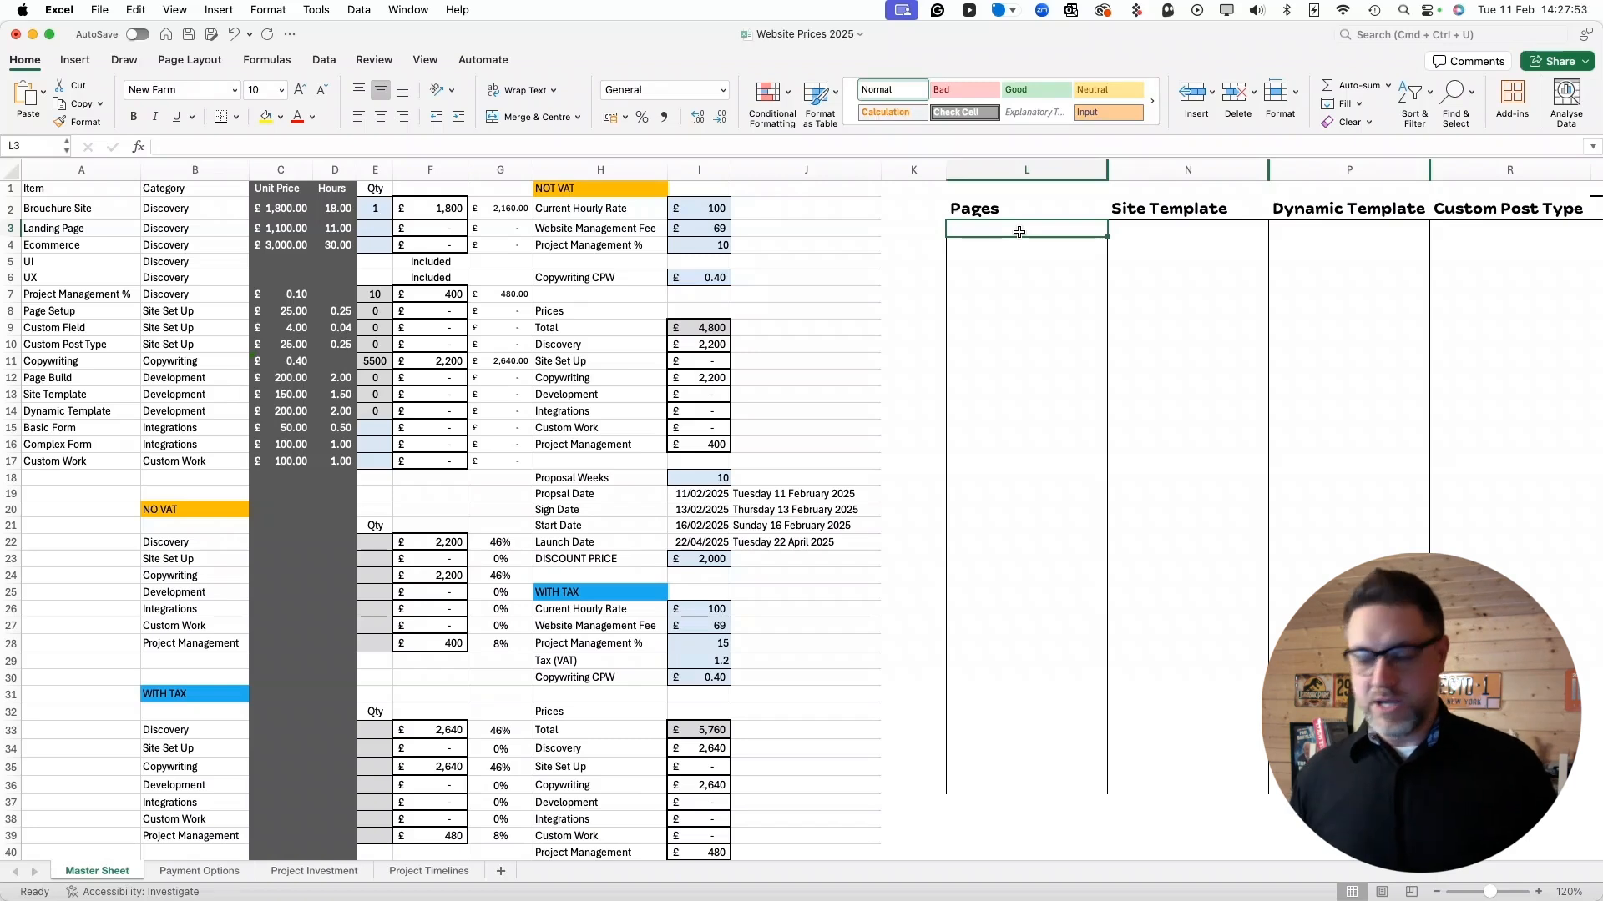
{"action": "type", "text": "Home"}
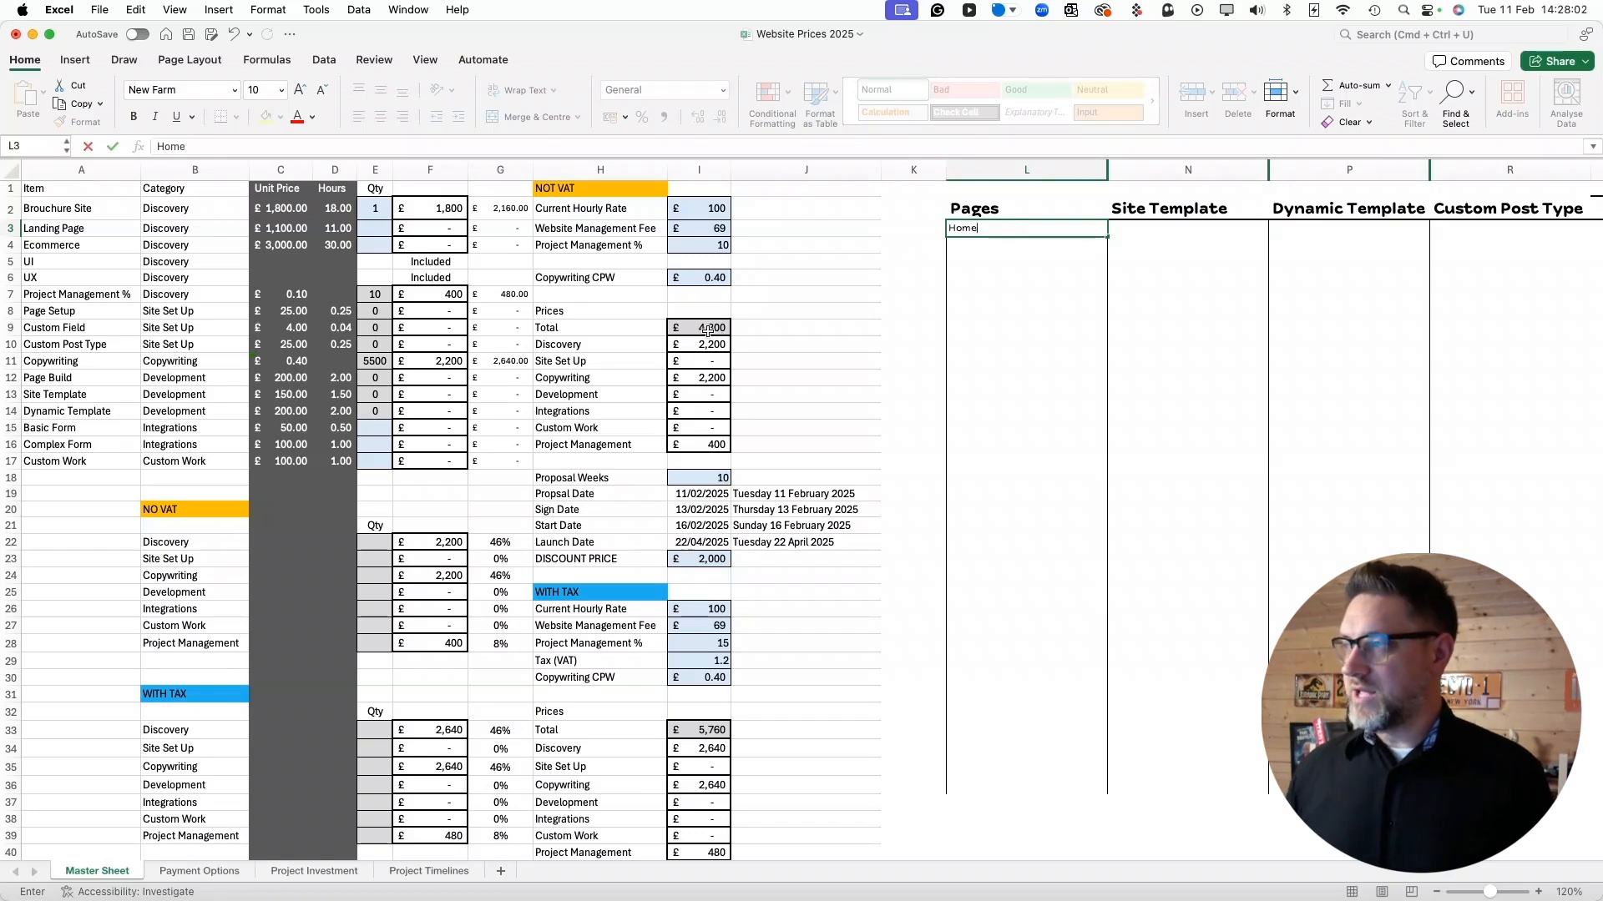
{"action": "key", "text": "Return"}
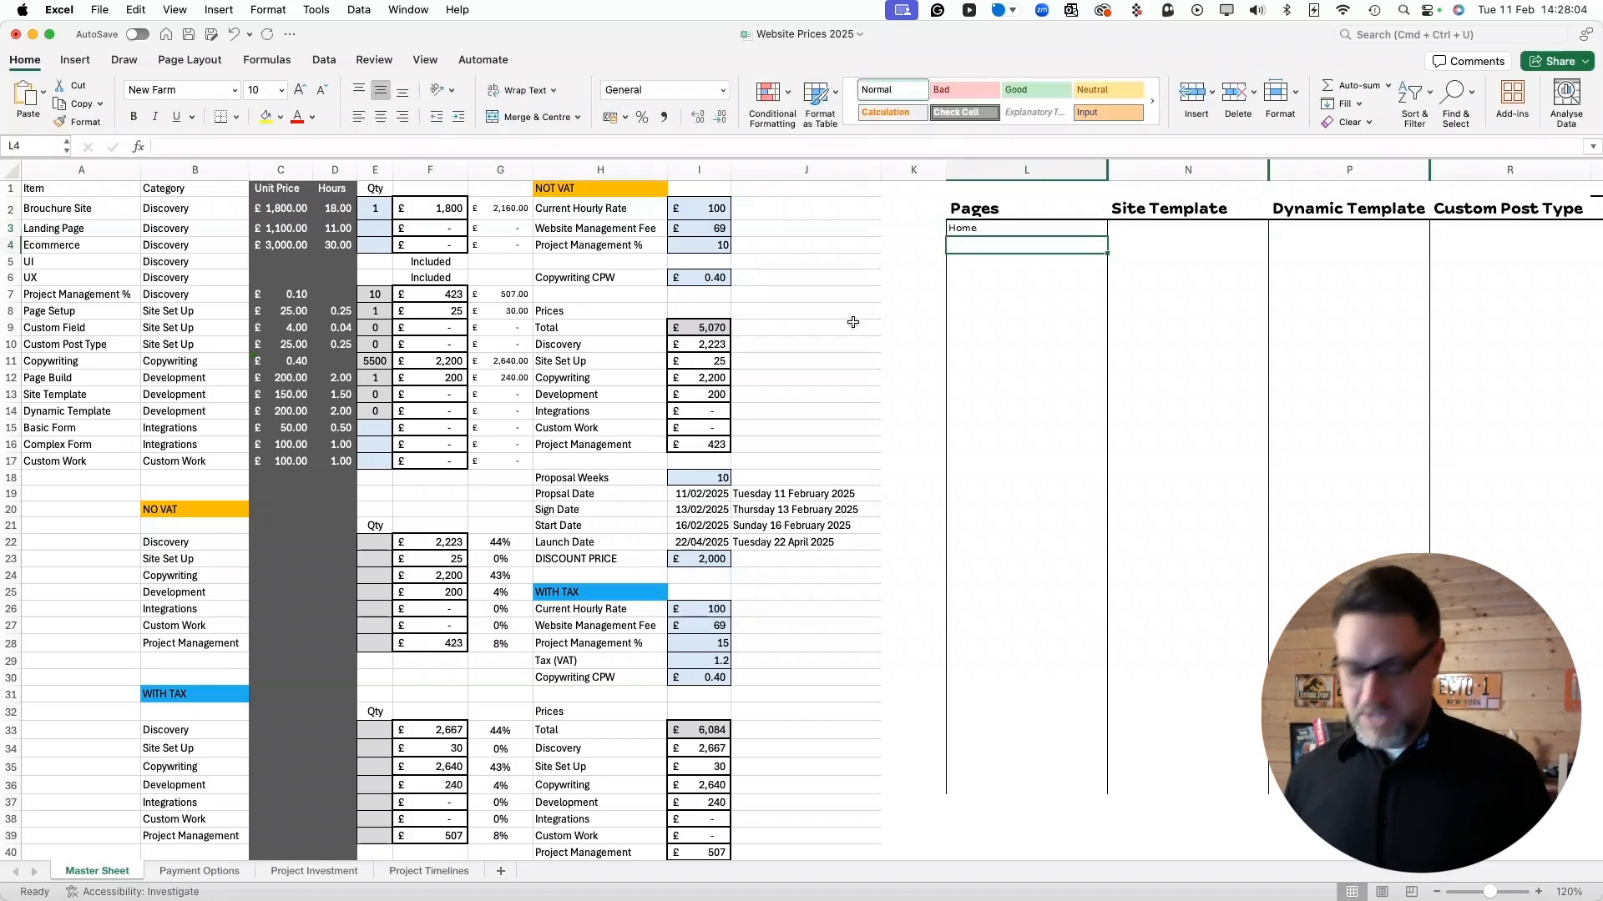
{"action": "type", "text": "About Us"}
{"action": "key", "text": "Return"}
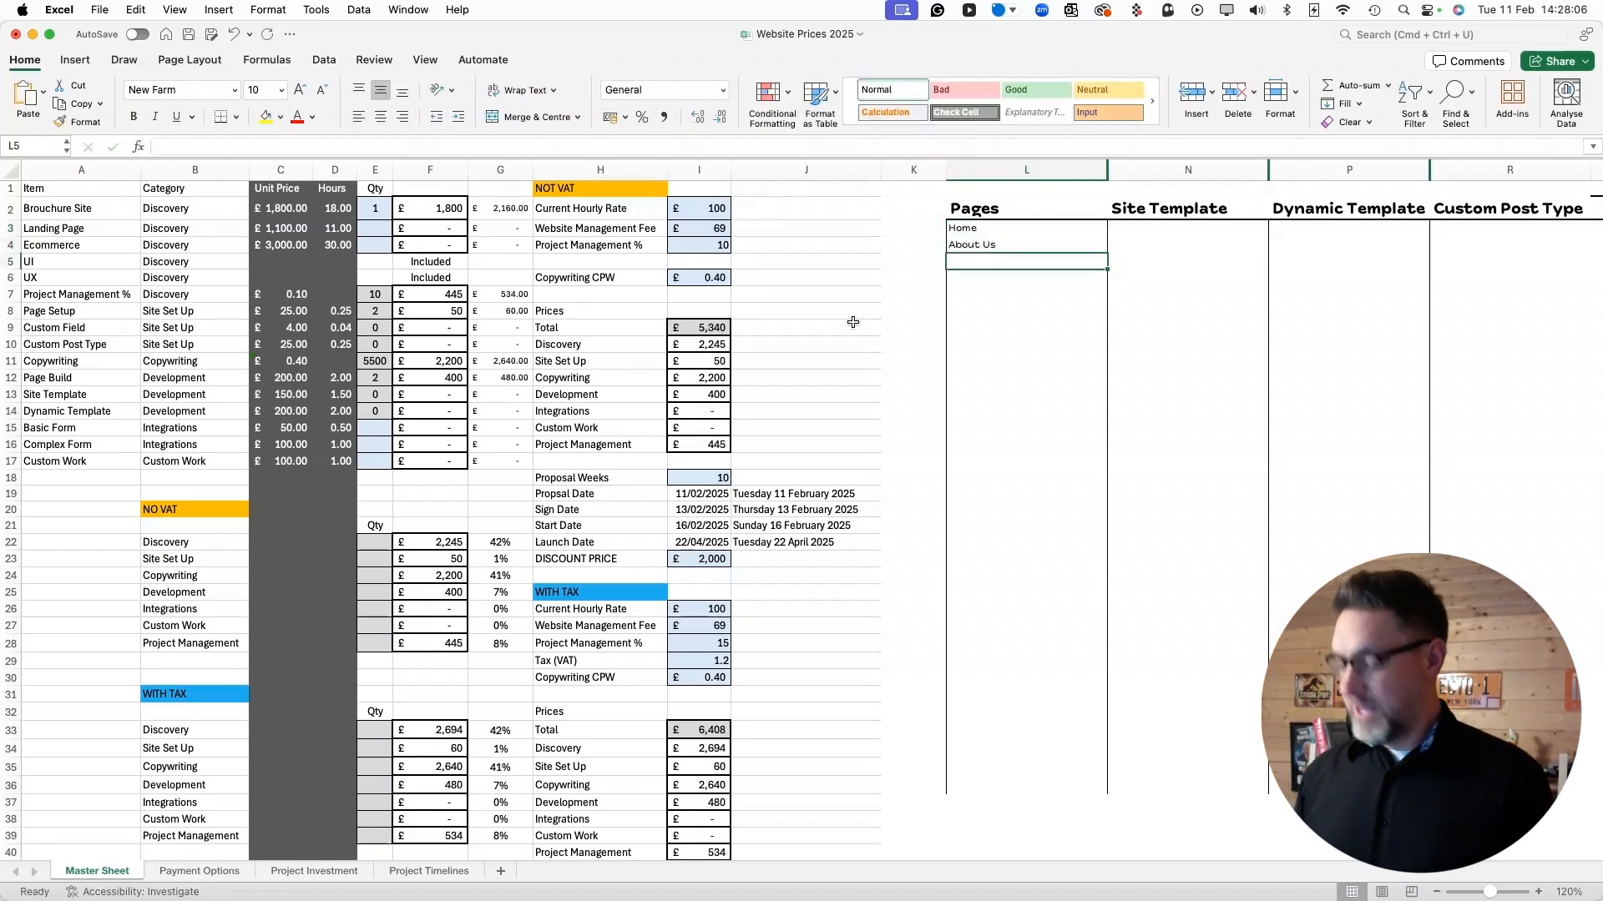
{"action": "type", "text": "Contact"}
{"action": "key", "text": "Return"}
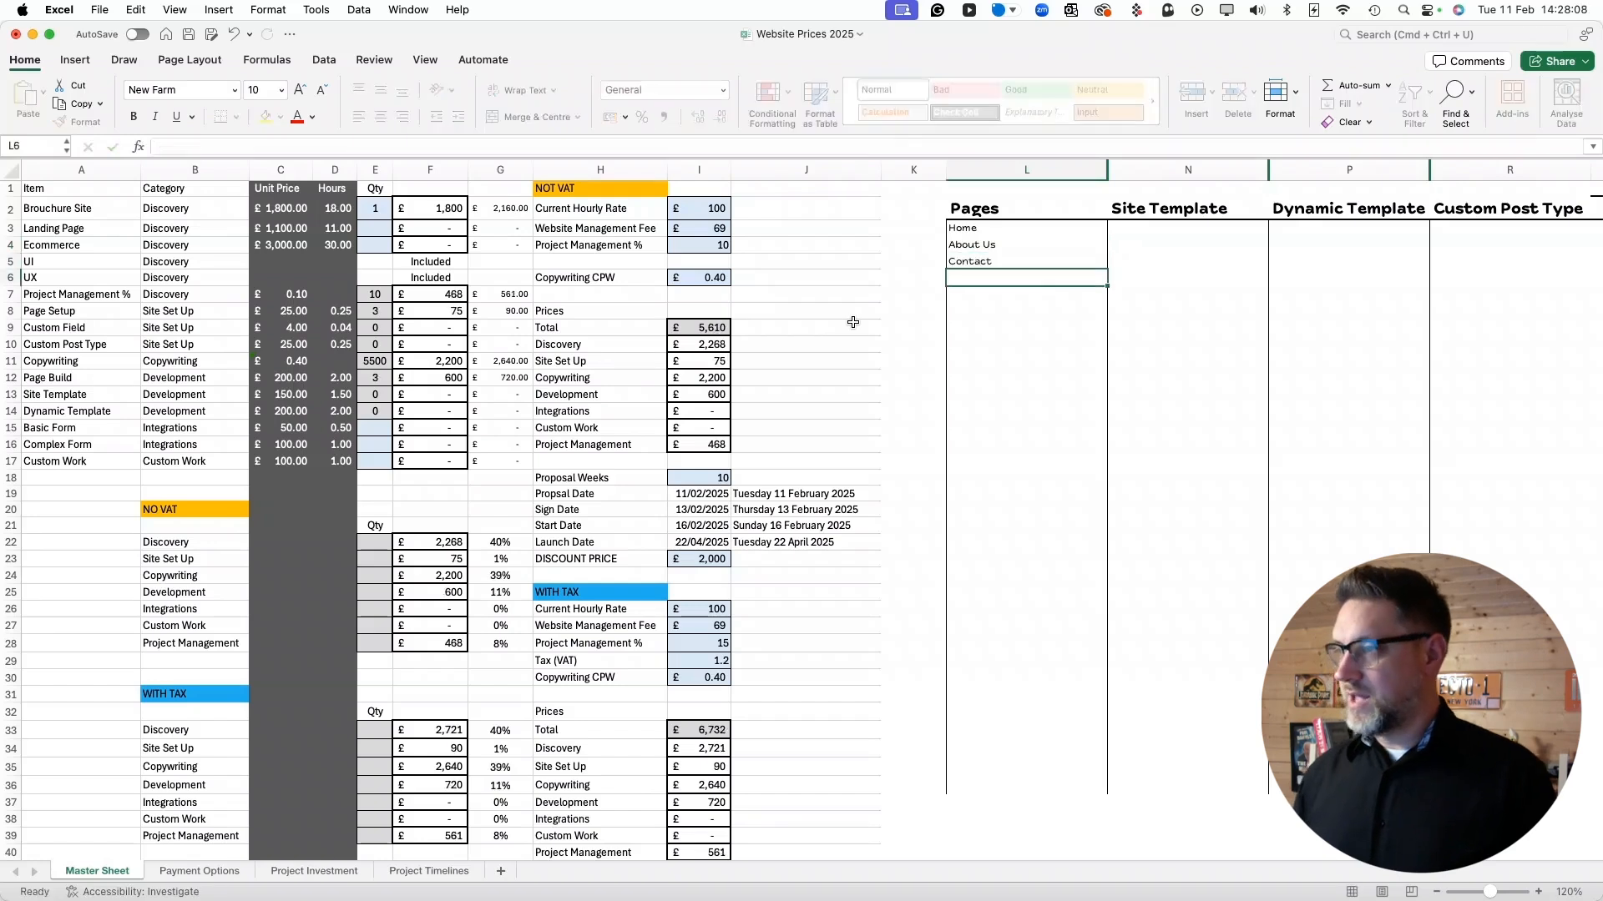
Step: List Header, Footer and Blog Post under Site Template, starting in the first row below the heading
{"action": "key", "text": "Right"}
{"action": "key", "text": "Up"}
{"action": "key", "text": "Up"}
{"action": "key", "text": "Up"}
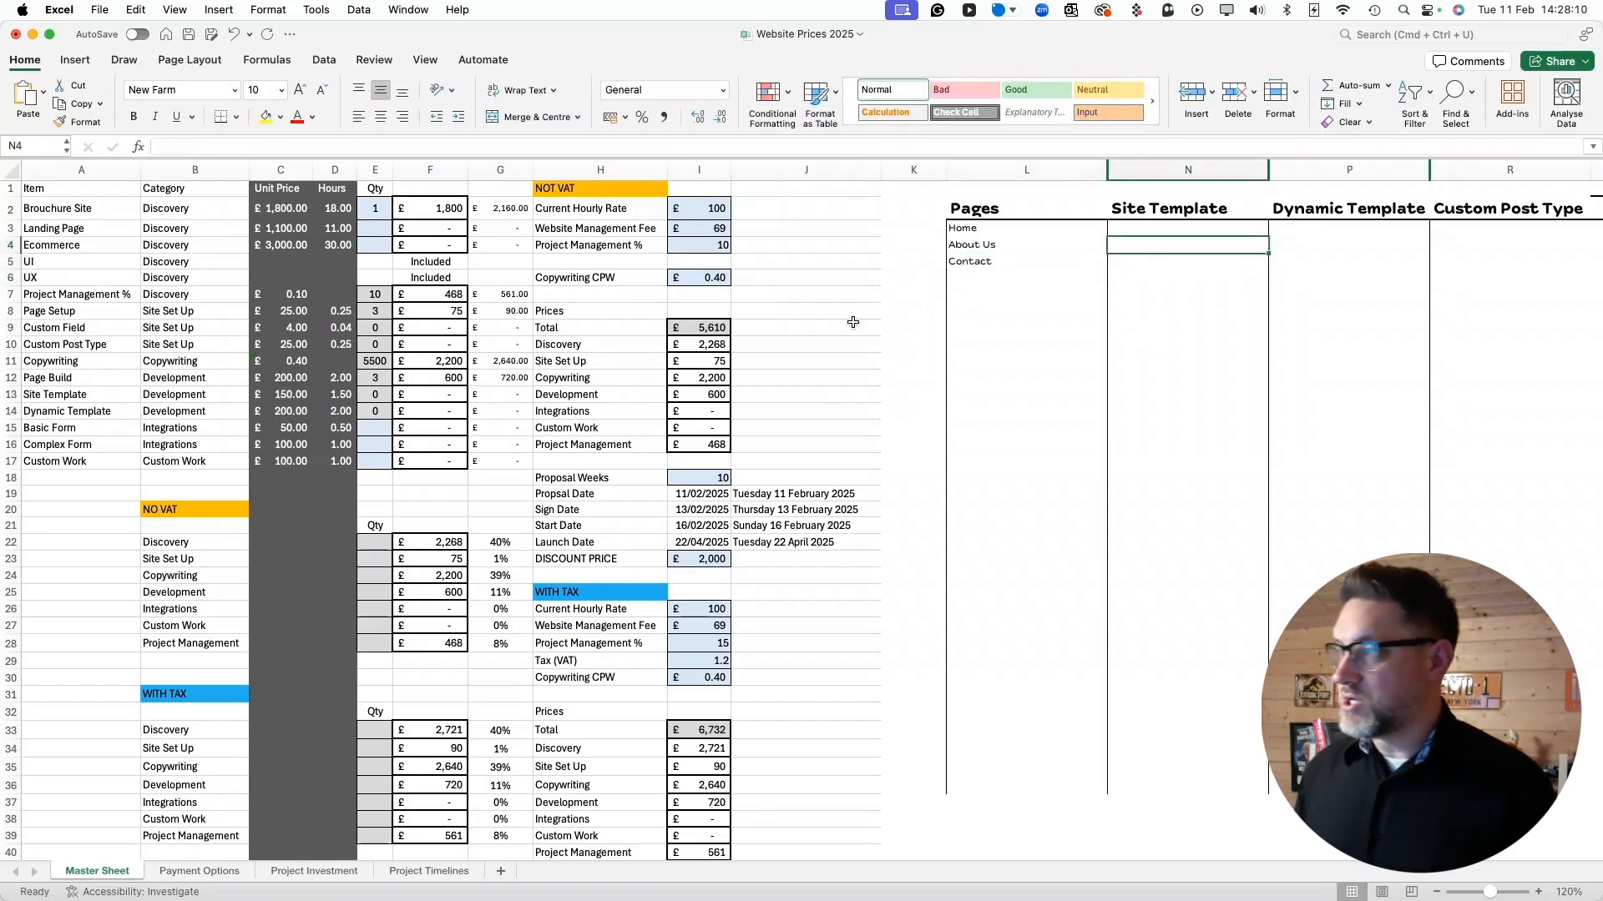
{"action": "type", "text": "Header"}
{"action": "key", "text": "Return"}
{"action": "type", "text": "Footer"}
{"action": "key", "text": "Return"}
{"action": "type", "text": "Blog Post"}
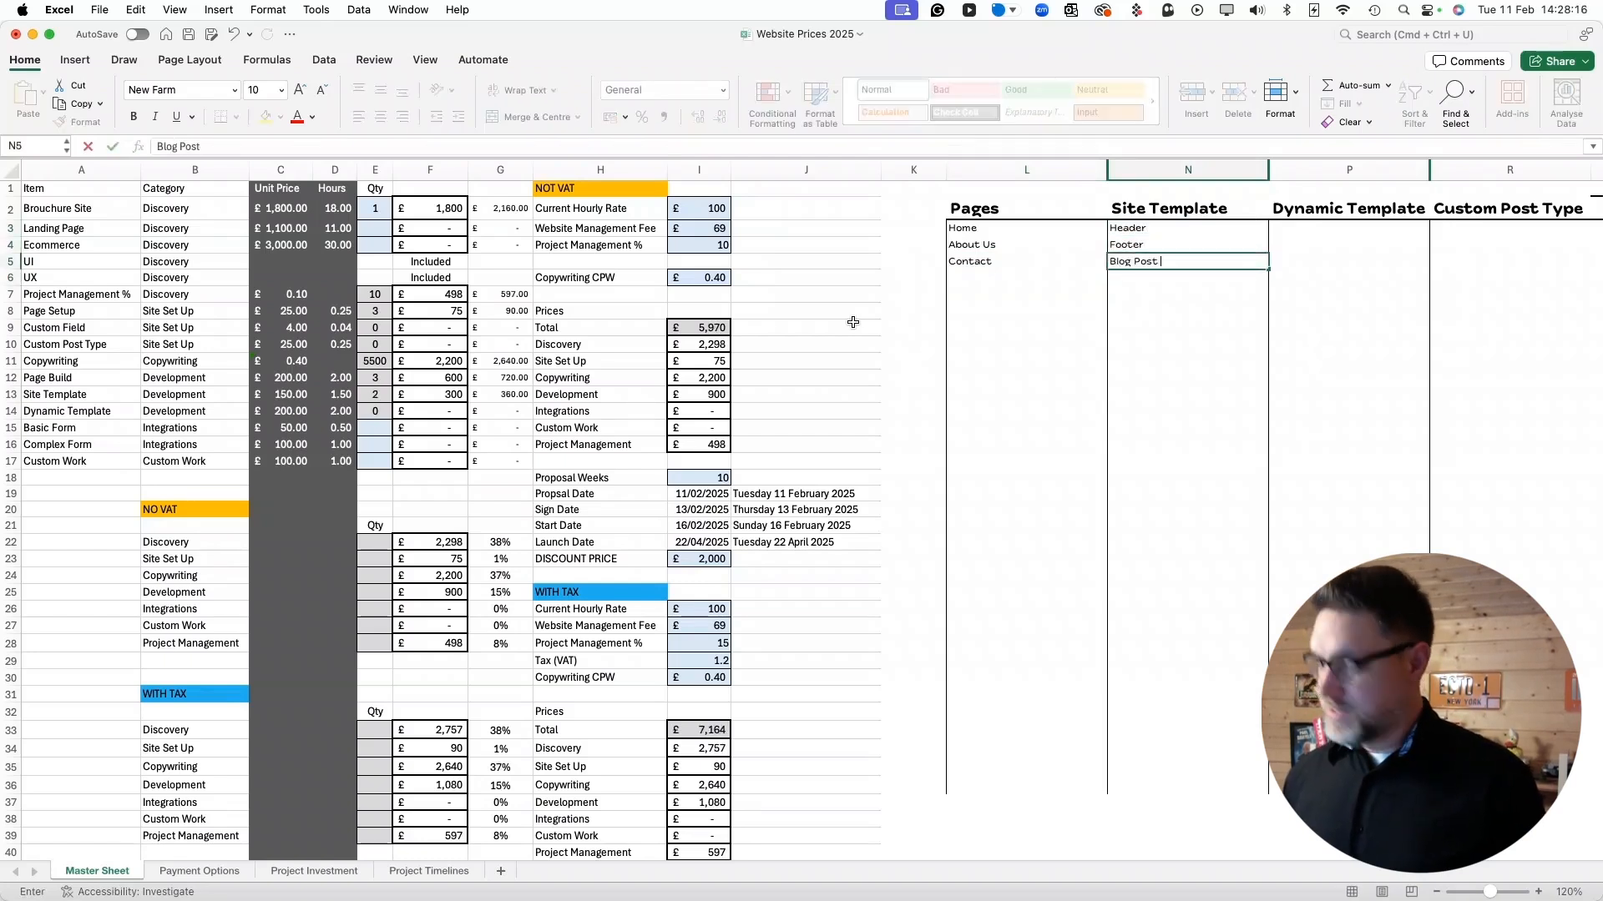
{"action": "key", "text": "Return"}
Step: List Service and Team Member under Dynamic Template, starting in the first row below the heading
{"action": "key", "text": "Right"}
{"action": "key", "text": "Up"}
{"action": "key", "text": "Up"}
{"action": "key", "text": "Up"}
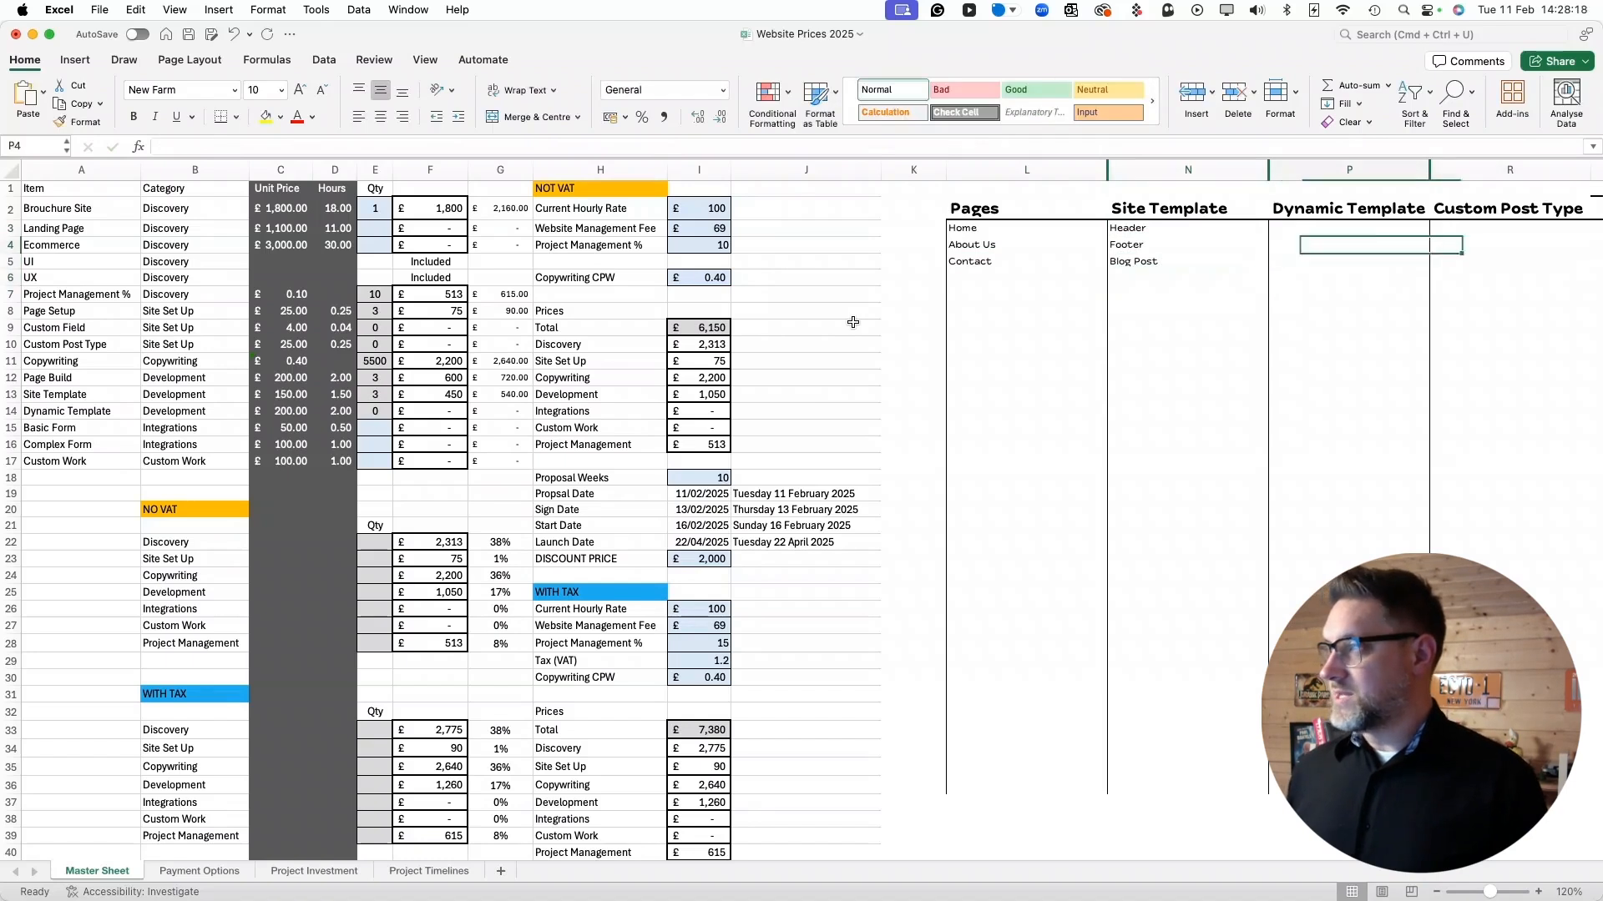
{"action": "type", "text": "Service"}
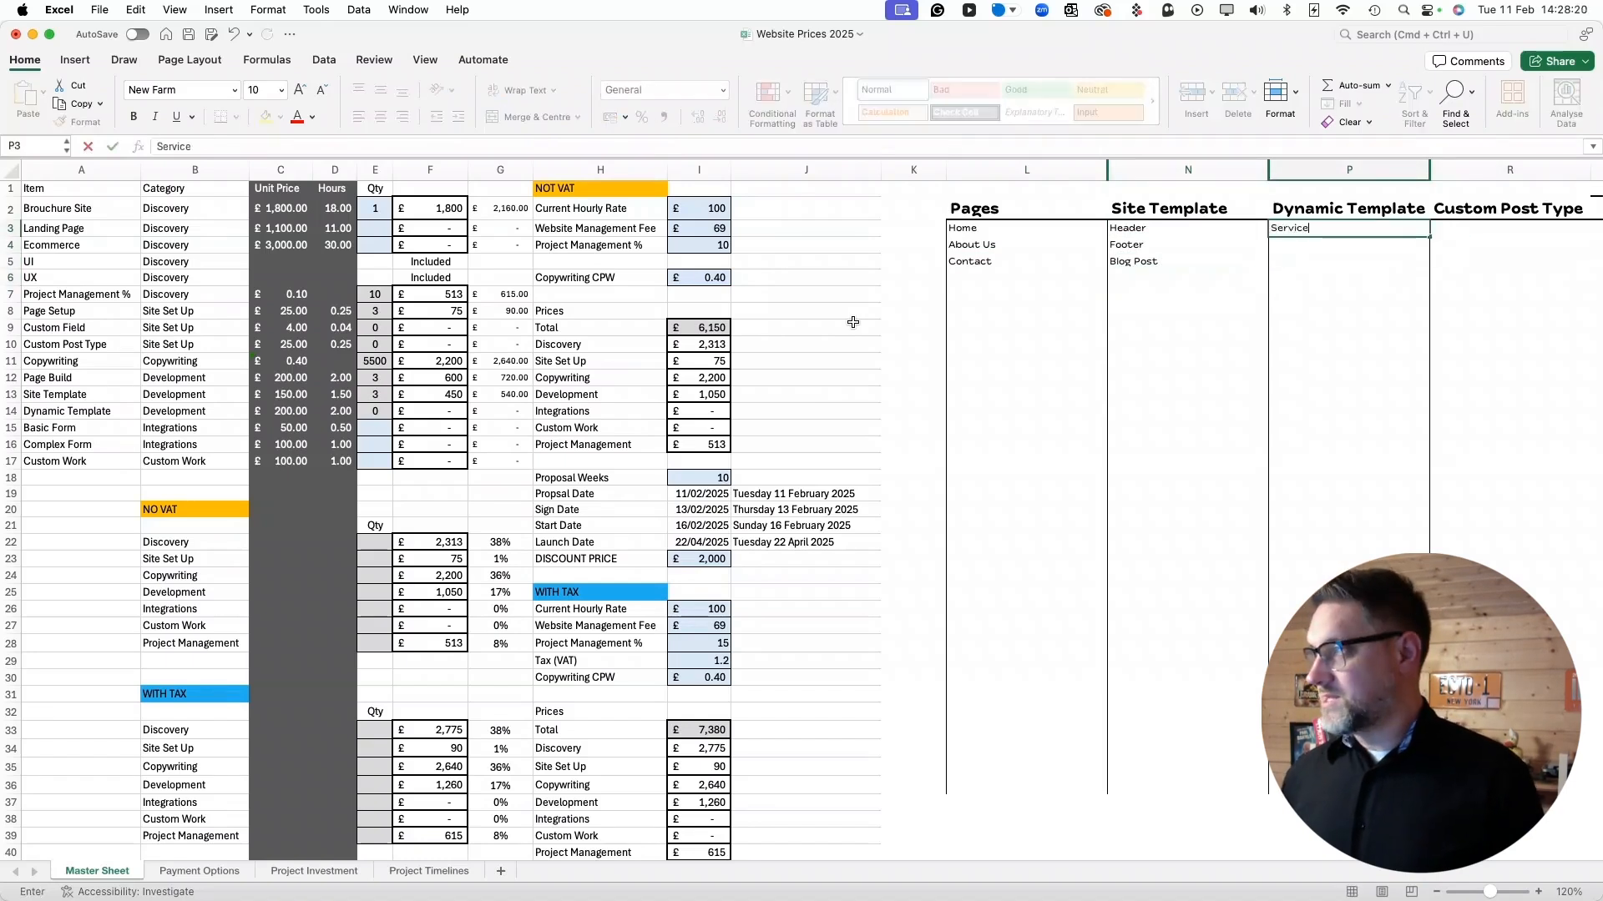
{"action": "key", "text": "Return"}
{"action": "type", "text": "Team Member"}
Step: List Services, Reviews and Team Members under Custom Post Type
{"action": "key", "text": "Up"}
{"action": "key", "text": "Right"}
{"action": "type", "text": "Services"}
{"action": "key", "text": "Return"}
{"action": "type", "text": "Reviews"}
{"action": "key", "text": "Return"}
{"action": "type", "text": "Team Member"}
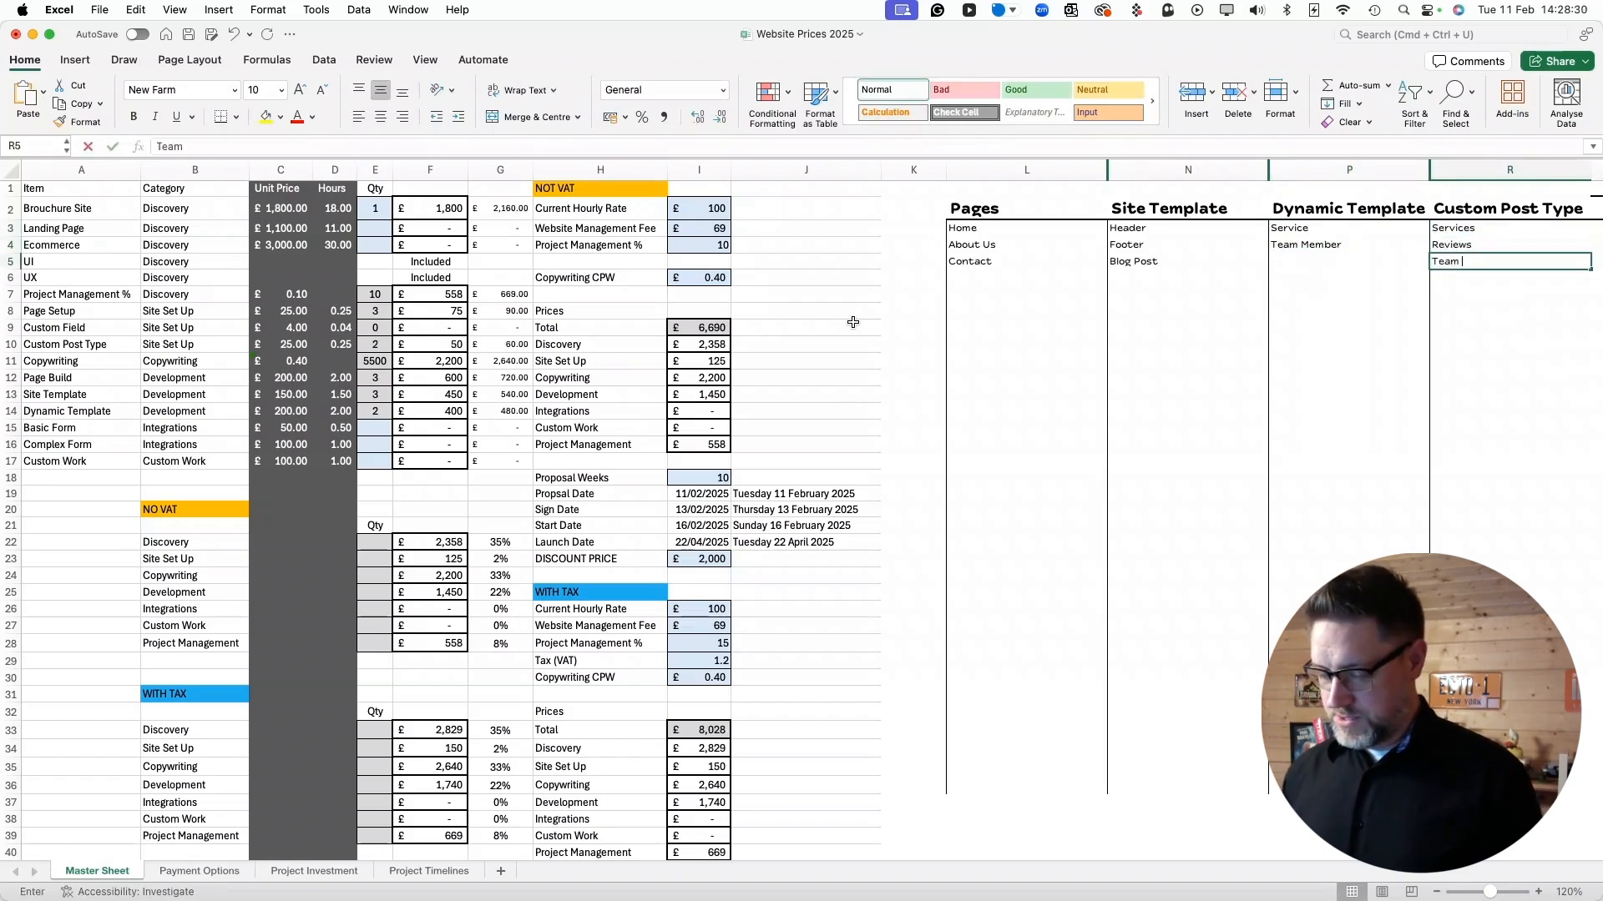
Step: Enter "Services > Price" as the first entry under Custom Field
{"action": "key", "text": "Right"}
{"action": "key", "text": "Up"}
{"action": "key", "text": "Up"}
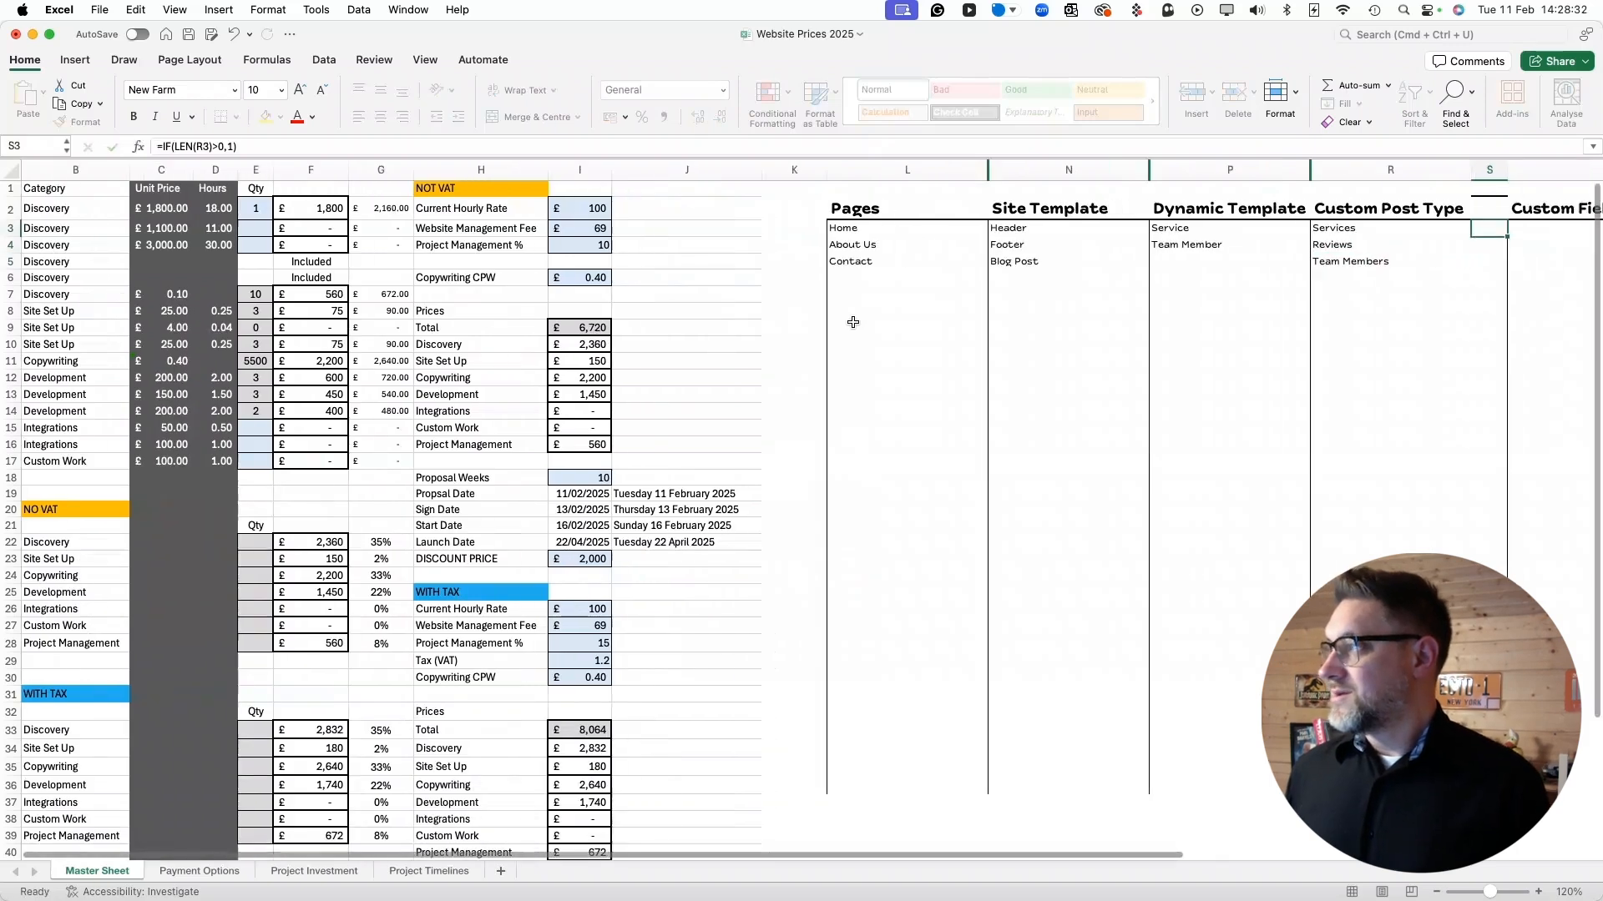
{"action": "key", "text": "Right"}
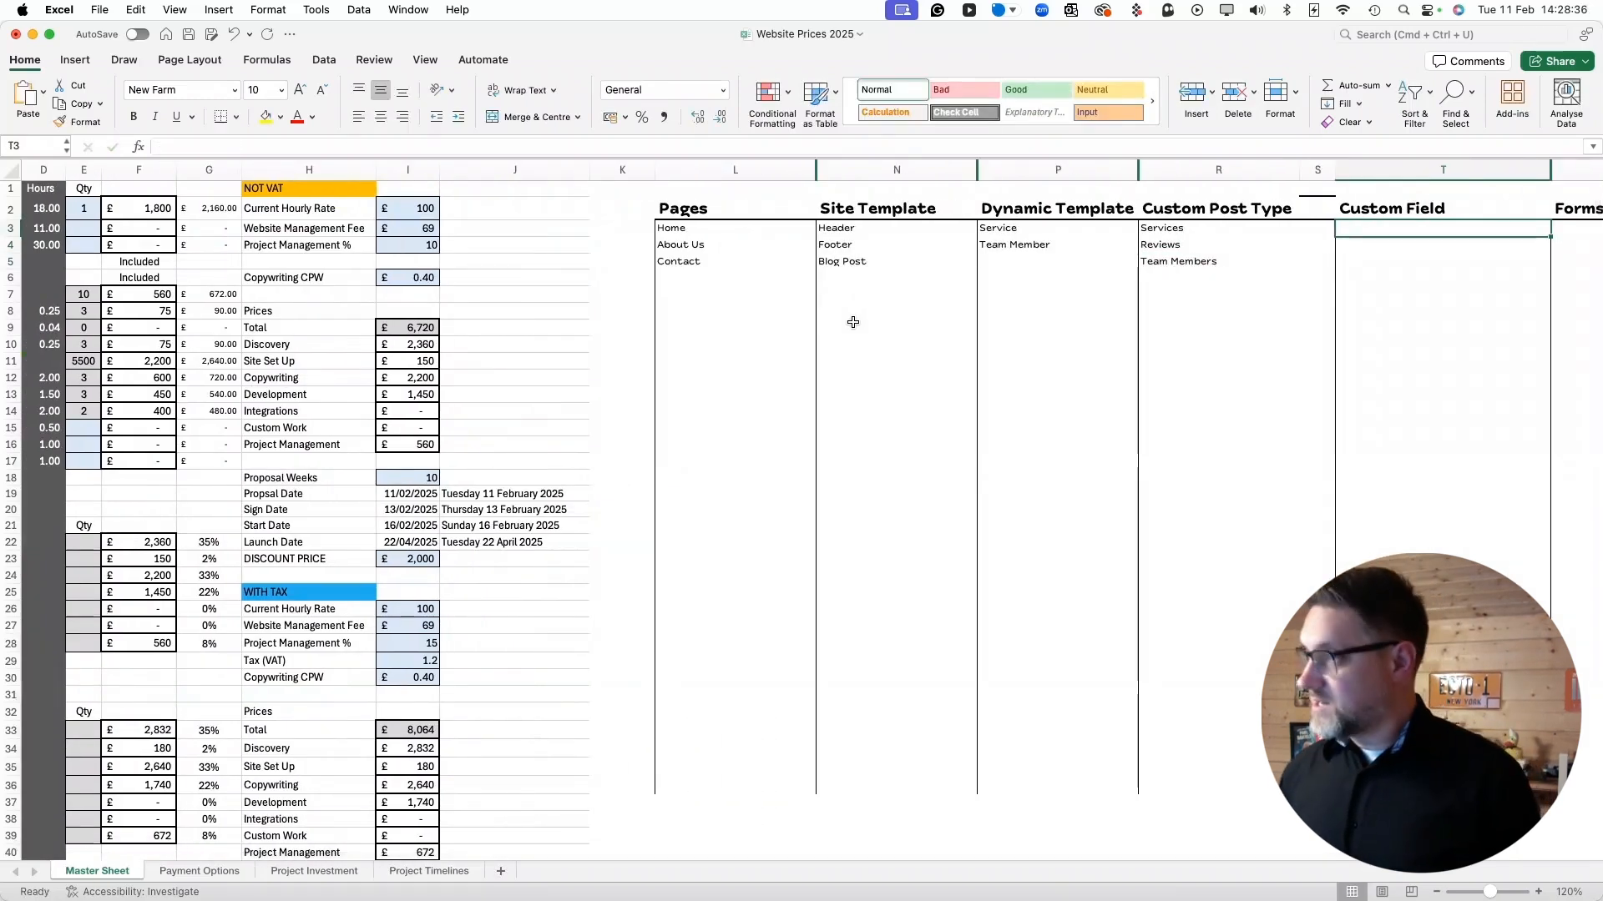
{"action": "type", "text": "Services > Price"}
{"action": "key", "text": "Return"}
Step: Add "Services > Location" as the second entry under Custom Field
{"action": "type", "text": "Serci"}
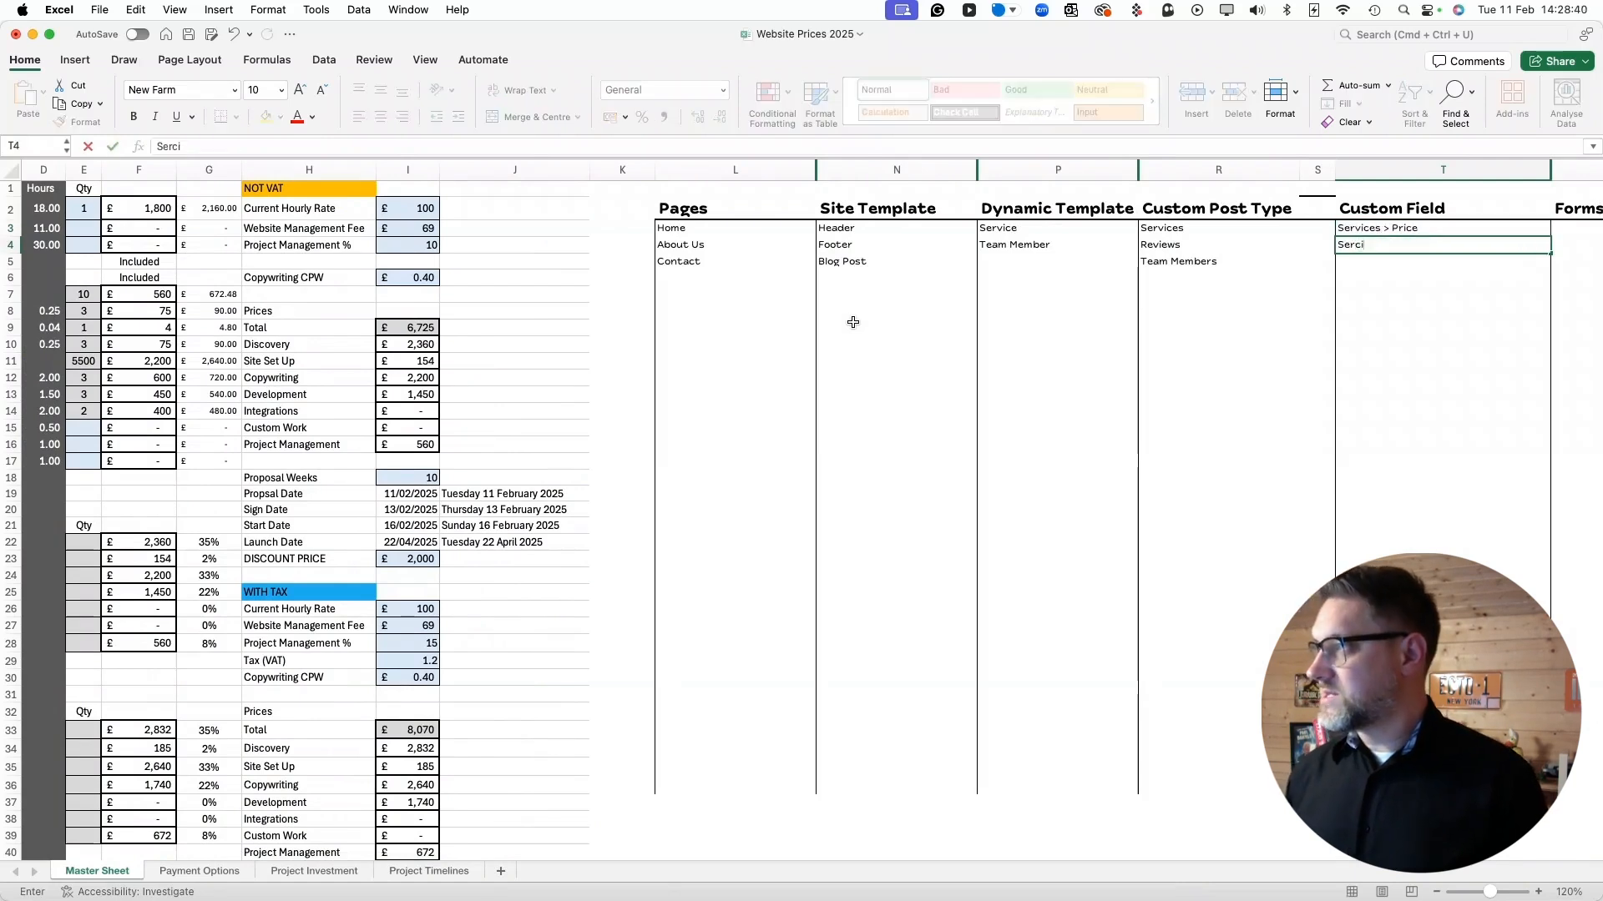
{"action": "key", "text": "BackSpace"}
{"action": "key", "text": "BackSpace"}
{"action": "key", "text": "BackSpace"}
{"action": "key", "text": "BackSpace"}
{"action": "type", "text": "vices > "}
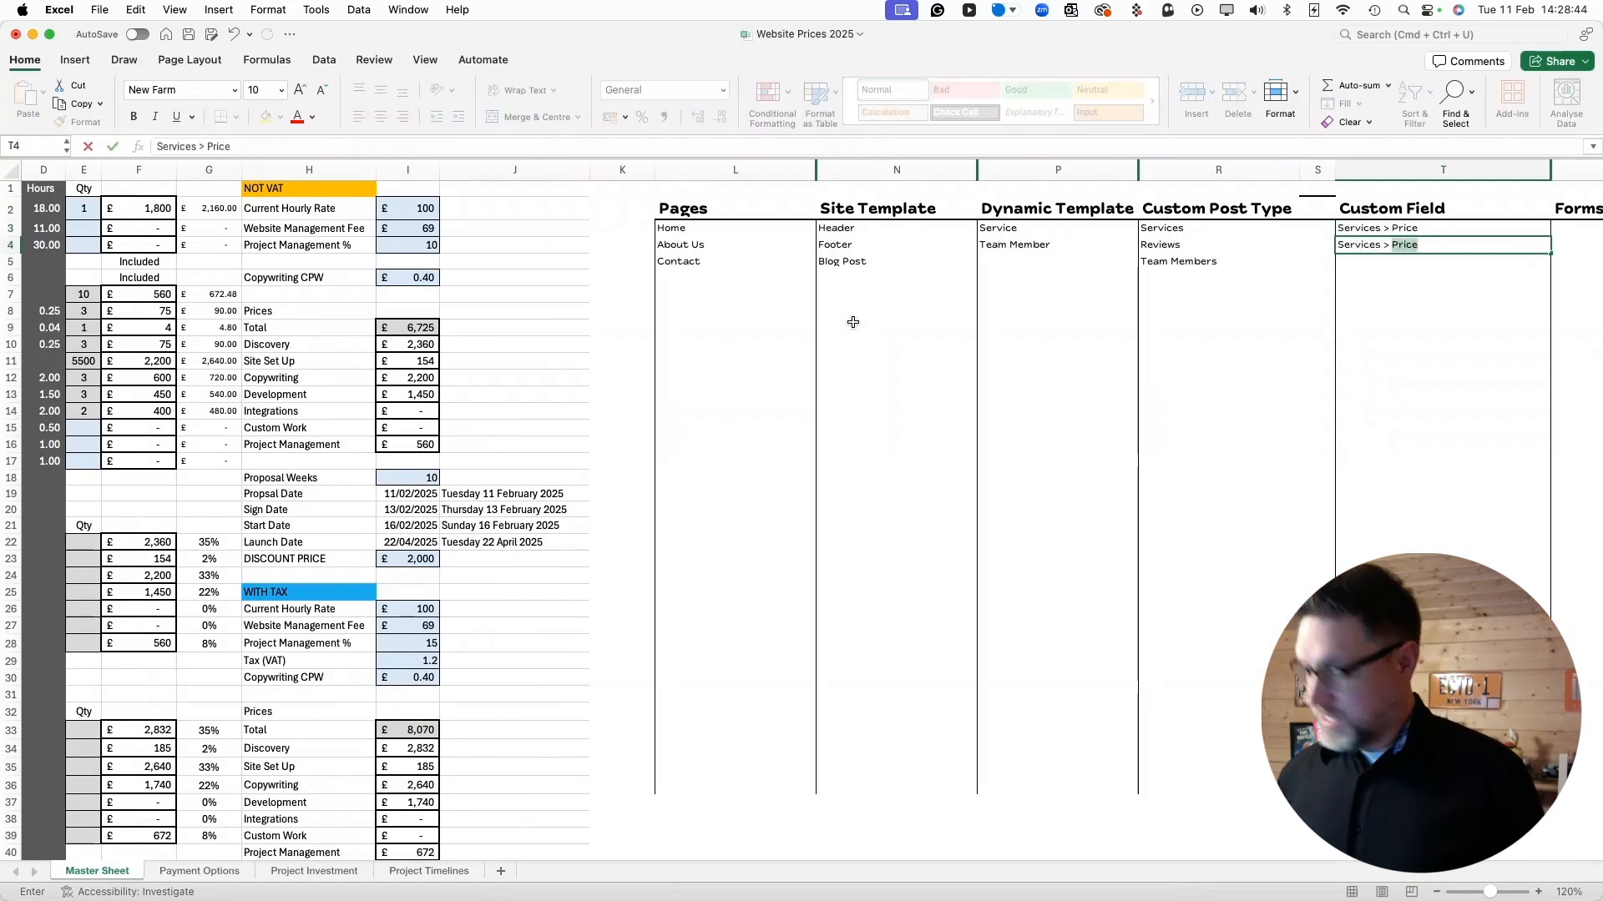
{"action": "type", "text": "Location"}
{"action": "key", "text": "Return"}
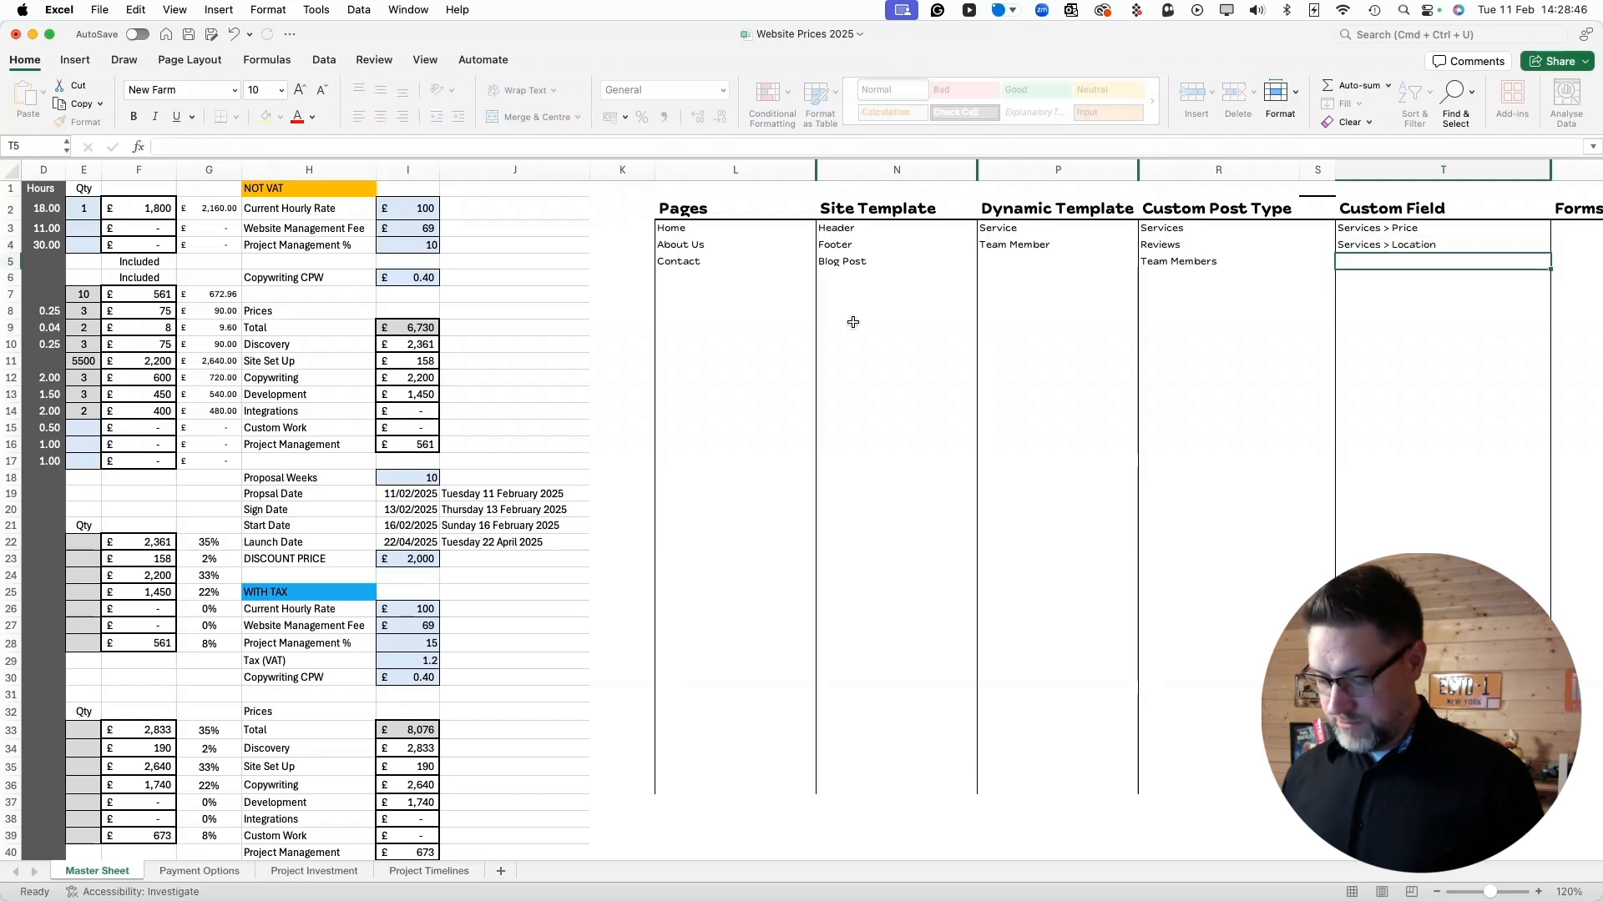
Step: Add "Reviews > Score" and "Reviews > Screamer" to the Custom Field list
{"action": "type", "text": "Reviews > Score"}
{"action": "key", "text": "Return"}
{"action": "type", "text": "Reviews > Sream"}
{"action": "key", "text": "BackSpace"}
{"action": "key", "text": "BackSpace"}
{"action": "key", "text": "BackSpace"}
{"action": "key", "text": "BackSpace"}
{"action": "type", "text": "cer"}
{"action": "type", "text": "amer"}
{"action": "key", "text": "Return"}
Step: Add "Team Member > LinkedIn Link" as the fifth entry under Custom Field
{"action": "type", "text": "Team Mem"}
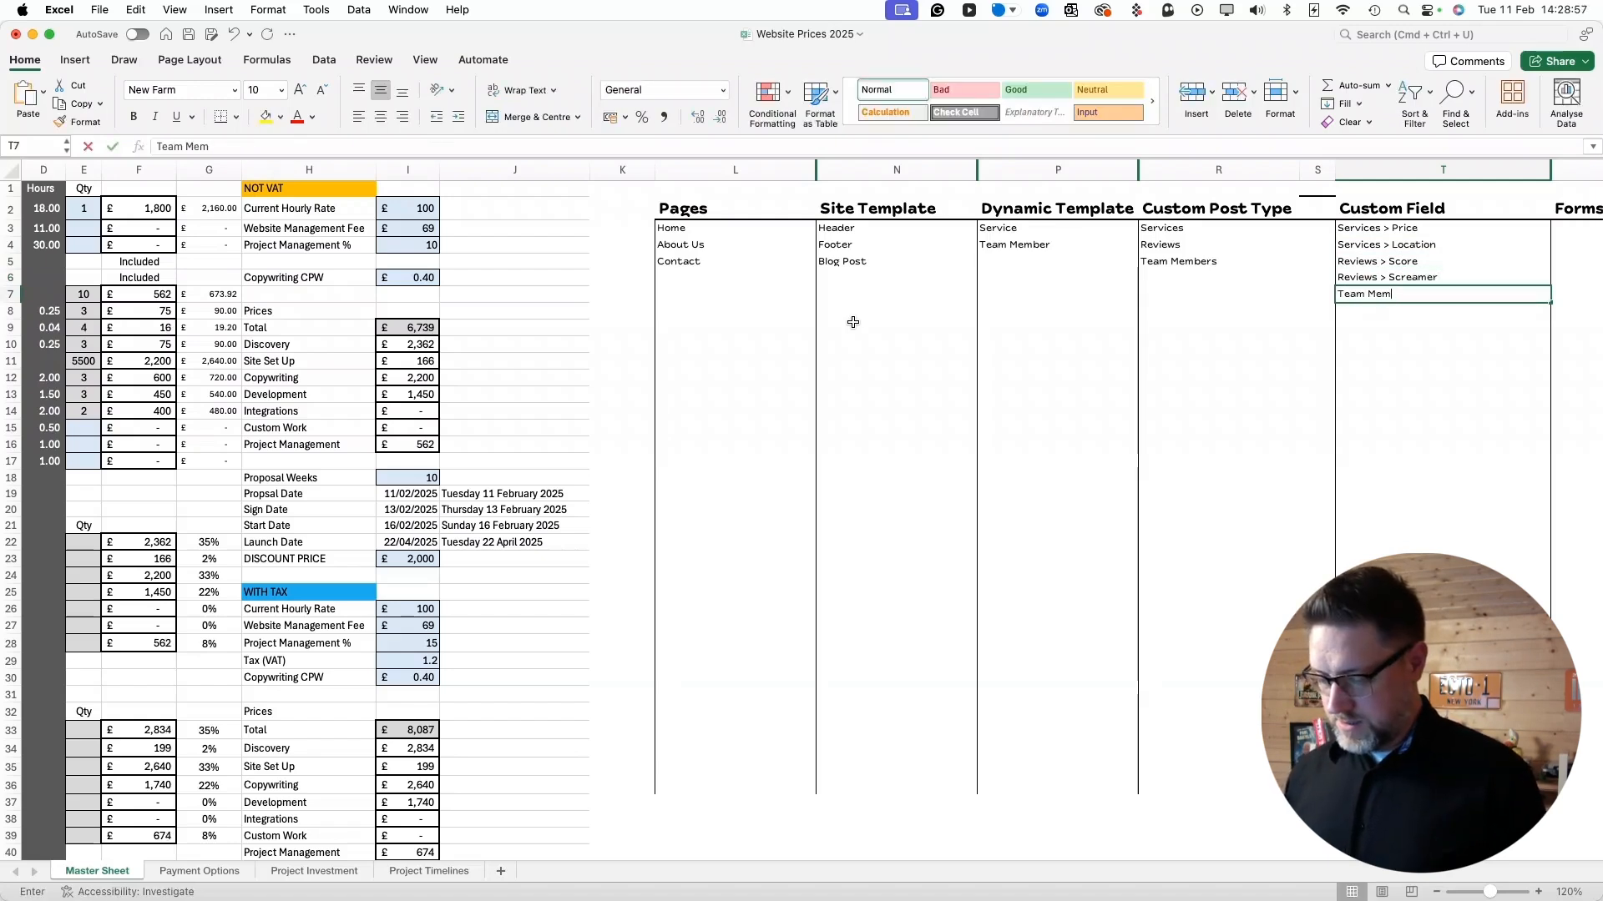
{"action": "type", "text": "ber > LinkedI"}
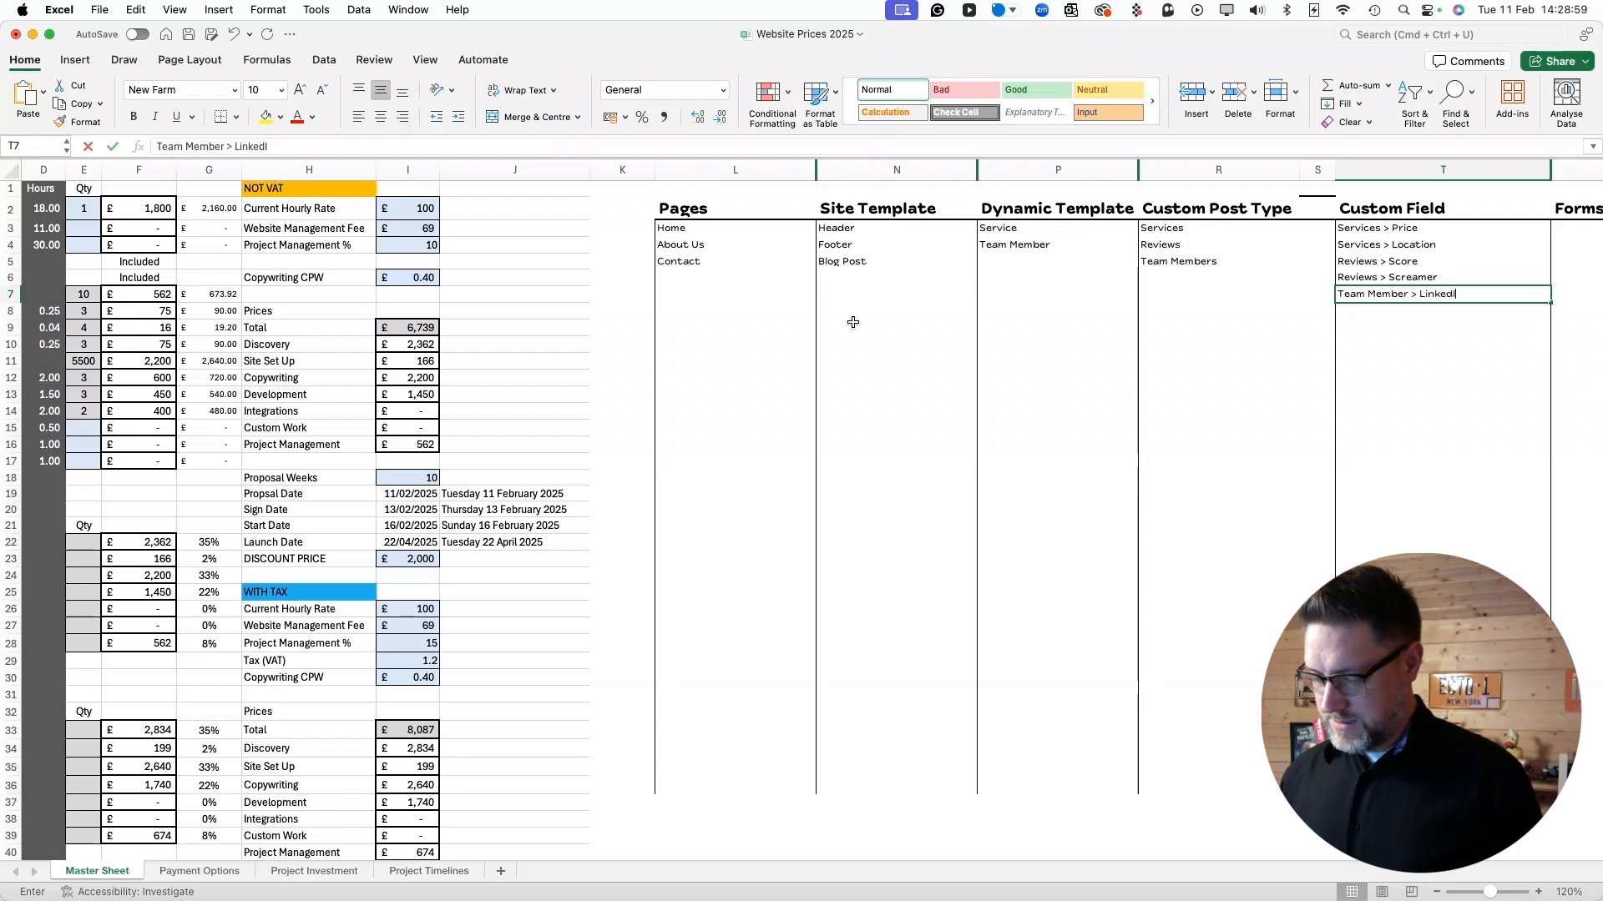
{"action": "type", "text": "n Link\\"}
{"action": "key", "text": "BackSpace"}
{"action": "key", "text": "Return"}
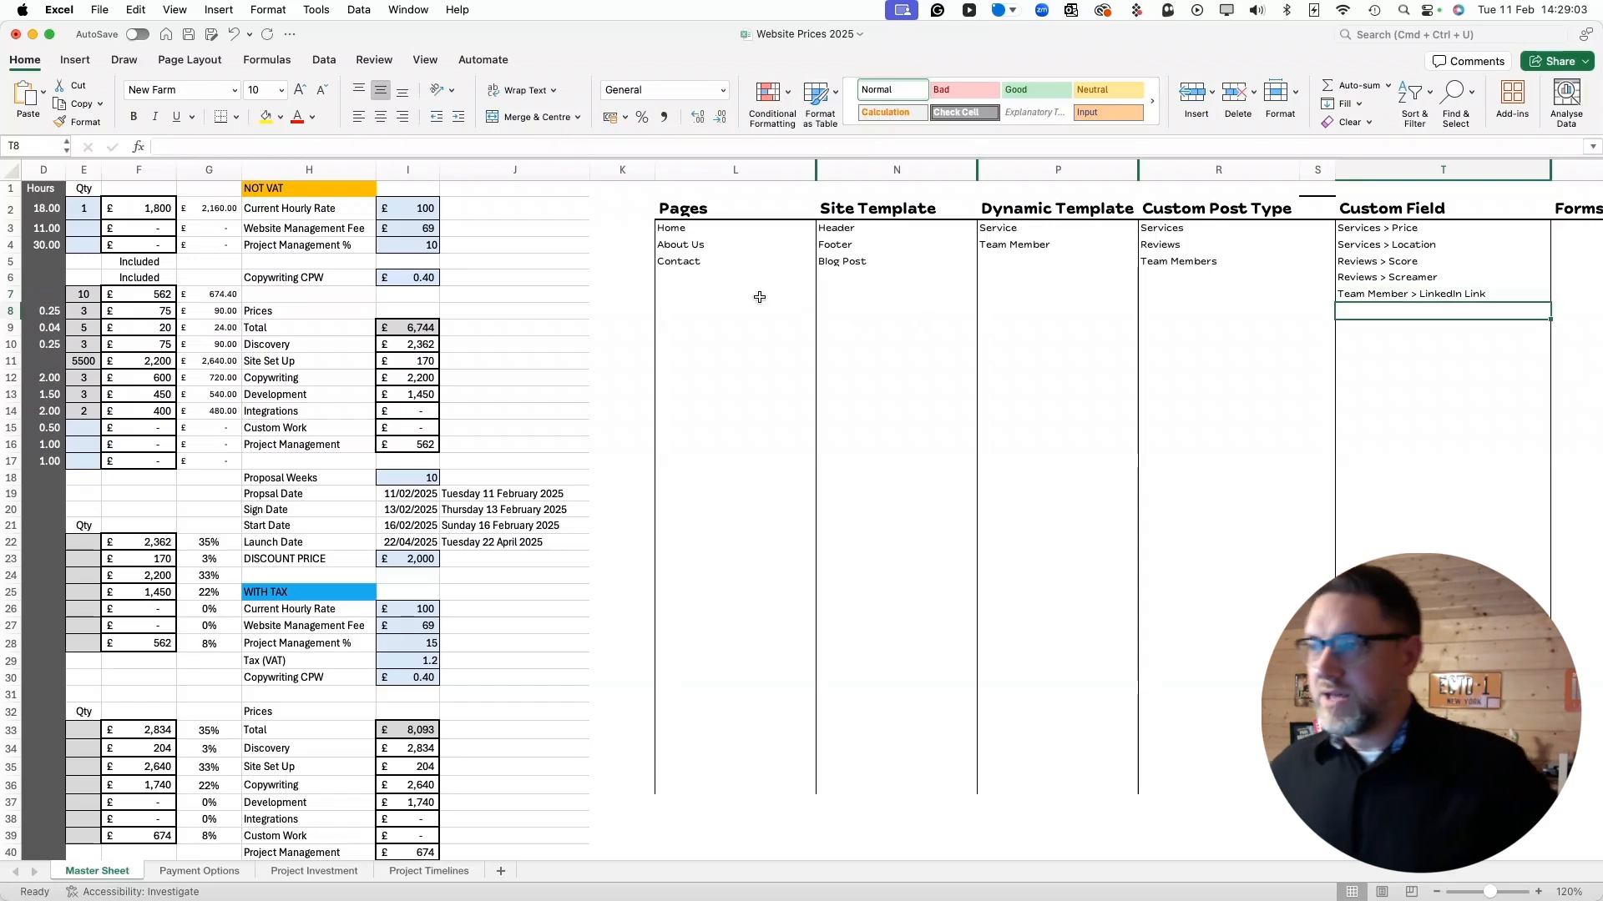
Step: Review the NOT VAT Total together with the item quantities and category prices on the Master Sheet
{"action": "scroll", "coordinate": [701, 300], "scroll_direction": "left", "scroll_amount": 5}
{"action": "left_click", "coordinate": [714, 318]}
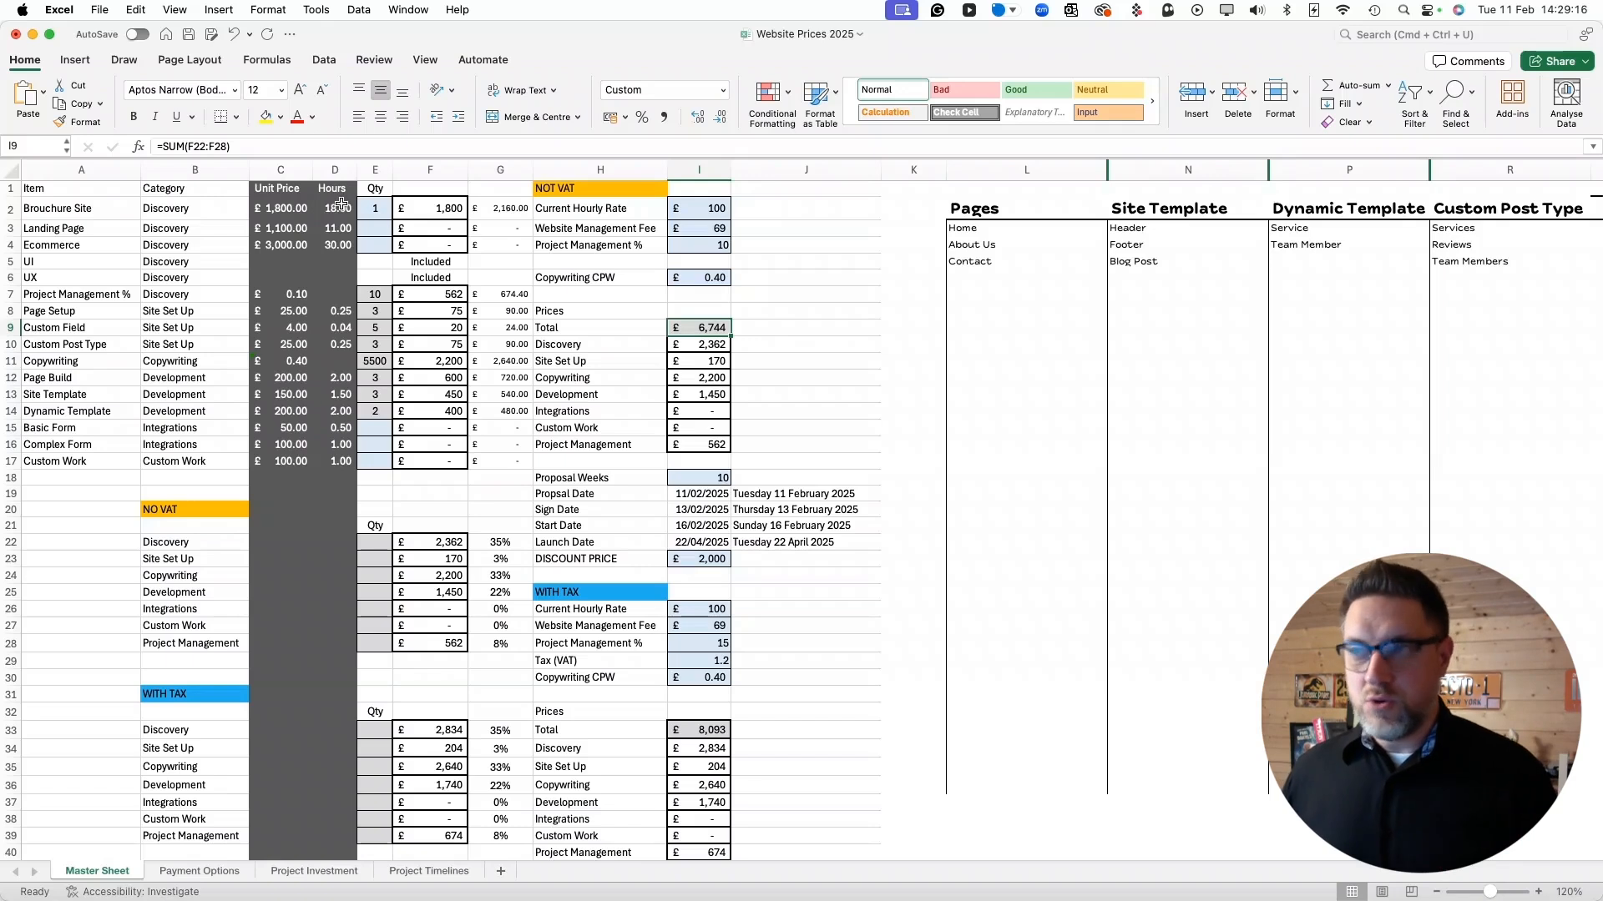
{"action": "scroll", "coordinate": [344, 261], "scroll_direction": "down", "scroll_amount": 1}
{"action": "scroll", "coordinate": [344, 260], "scroll_direction": "up", "scroll_amount": 1}
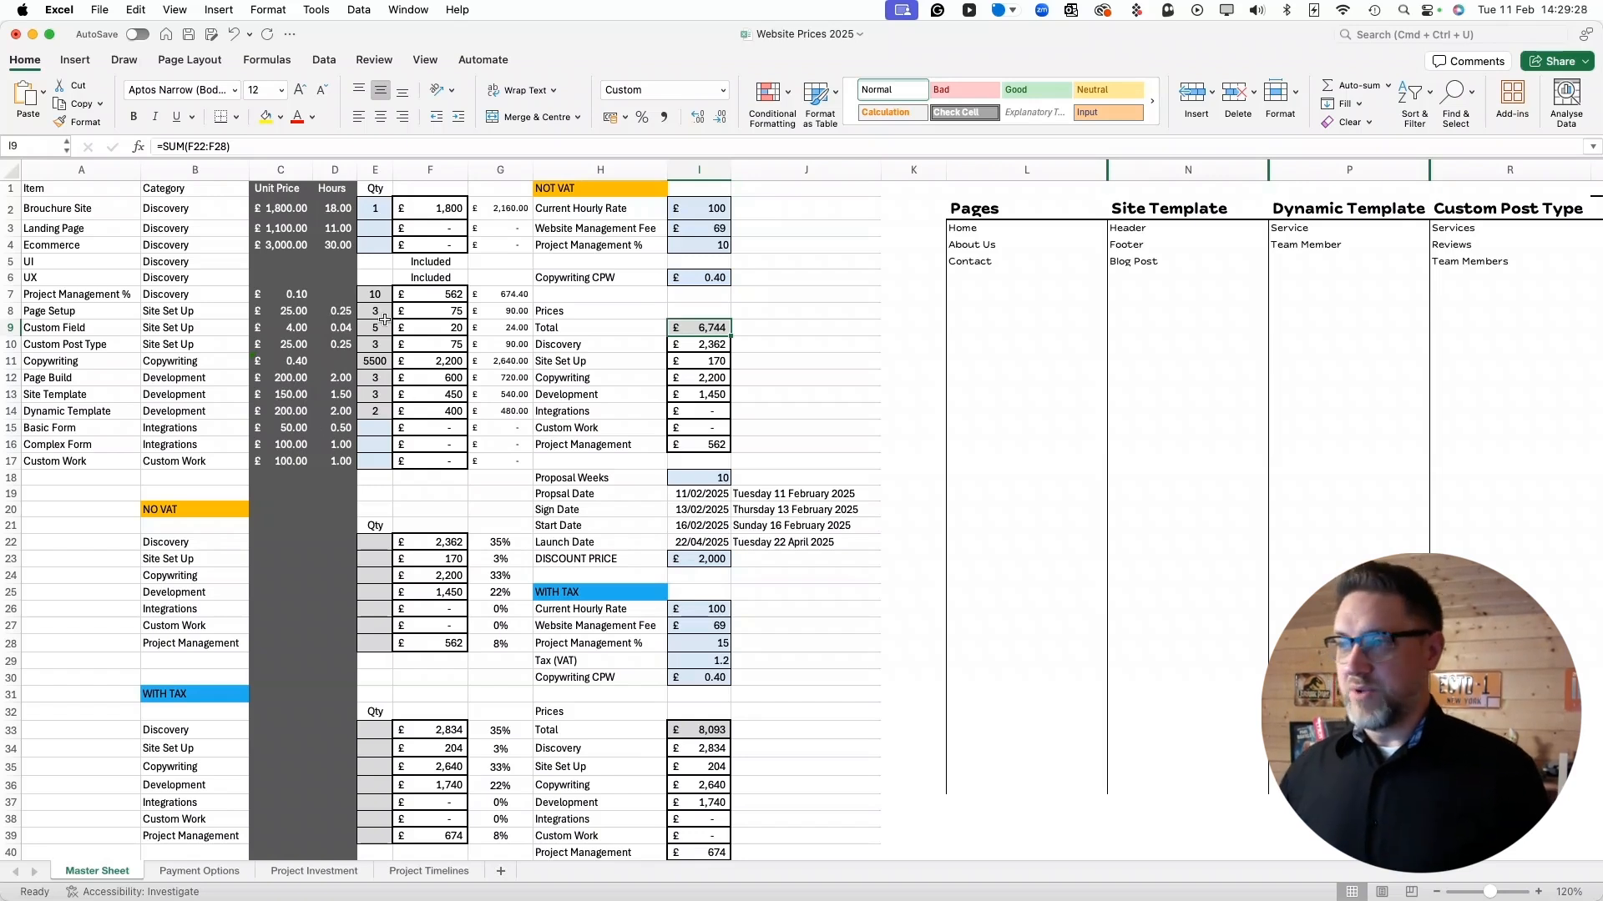
{"action": "scroll", "coordinate": [379, 304], "scroll_direction": "down", "scroll_amount": 1}
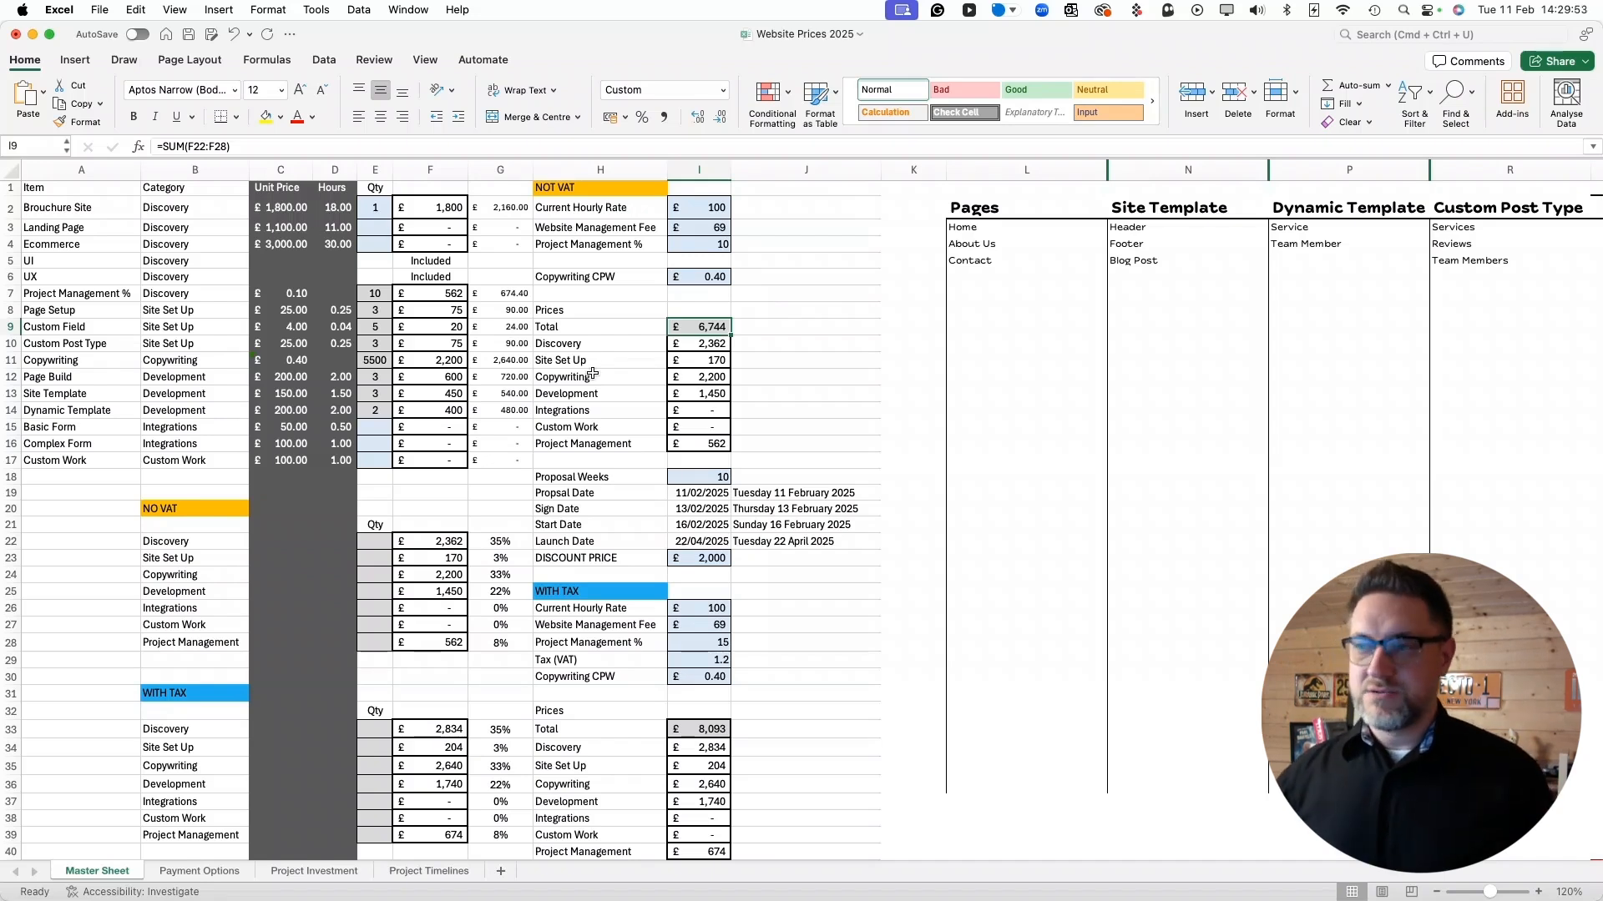
Step: On the Payment Options sheet, set the NO VAT Save Percentage for Single Pre-Payment to 15
{"action": "left_click", "coordinate": [199, 870]}
{"action": "scroll", "coordinate": [261, 651], "scroll_direction": "right", "scroll_amount": 10}
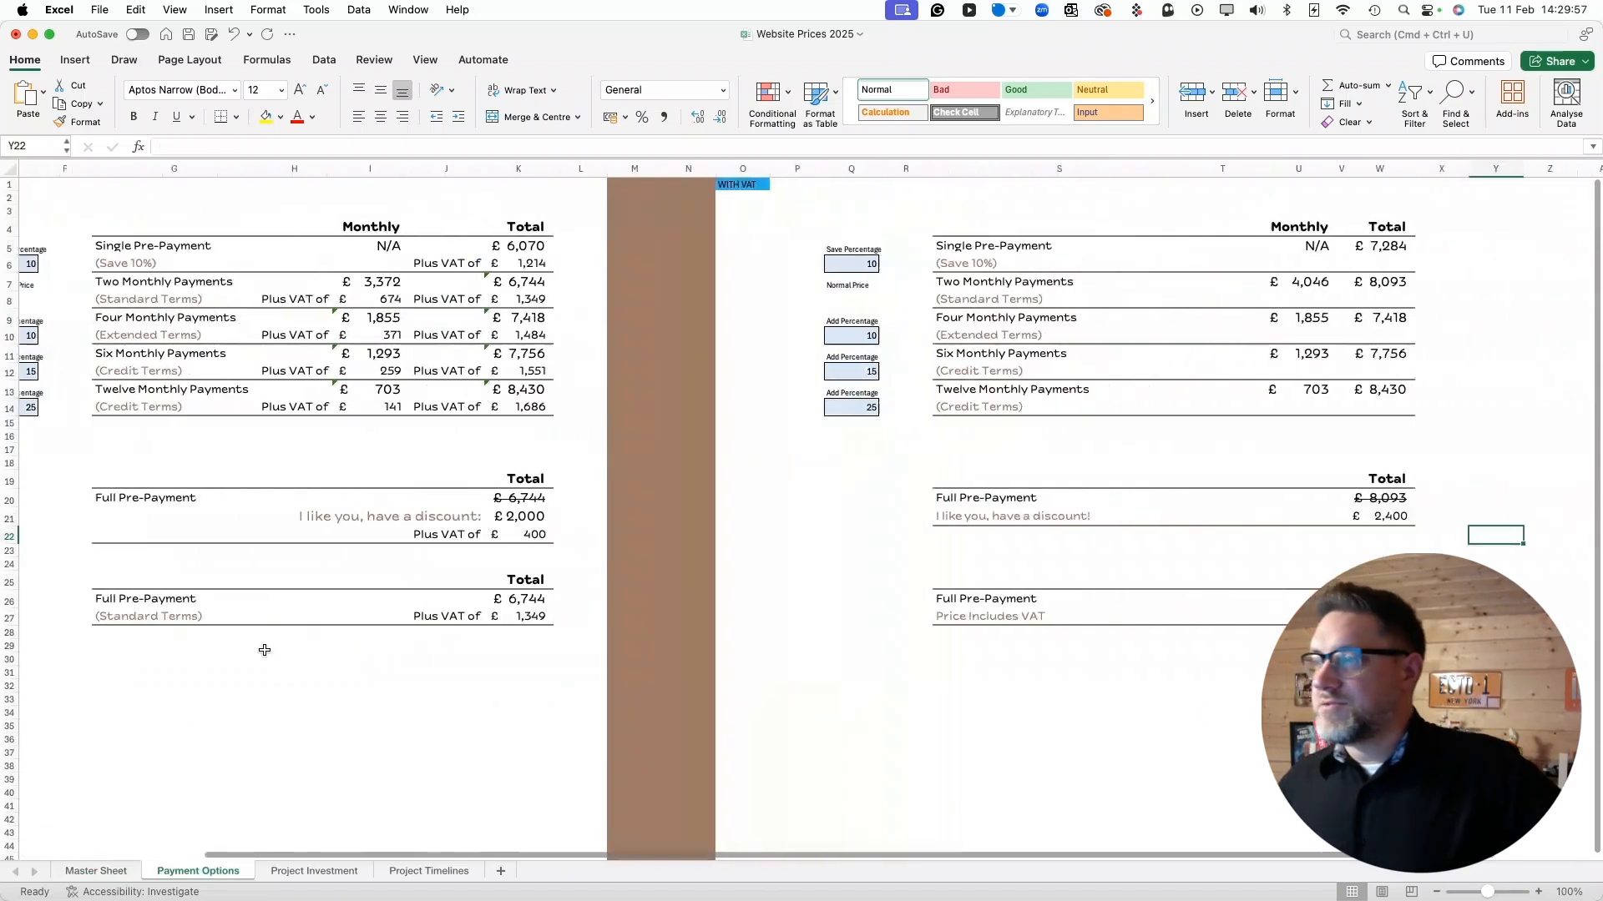
{"action": "scroll", "coordinate": [261, 651], "scroll_direction": "left", "scroll_amount": 10}
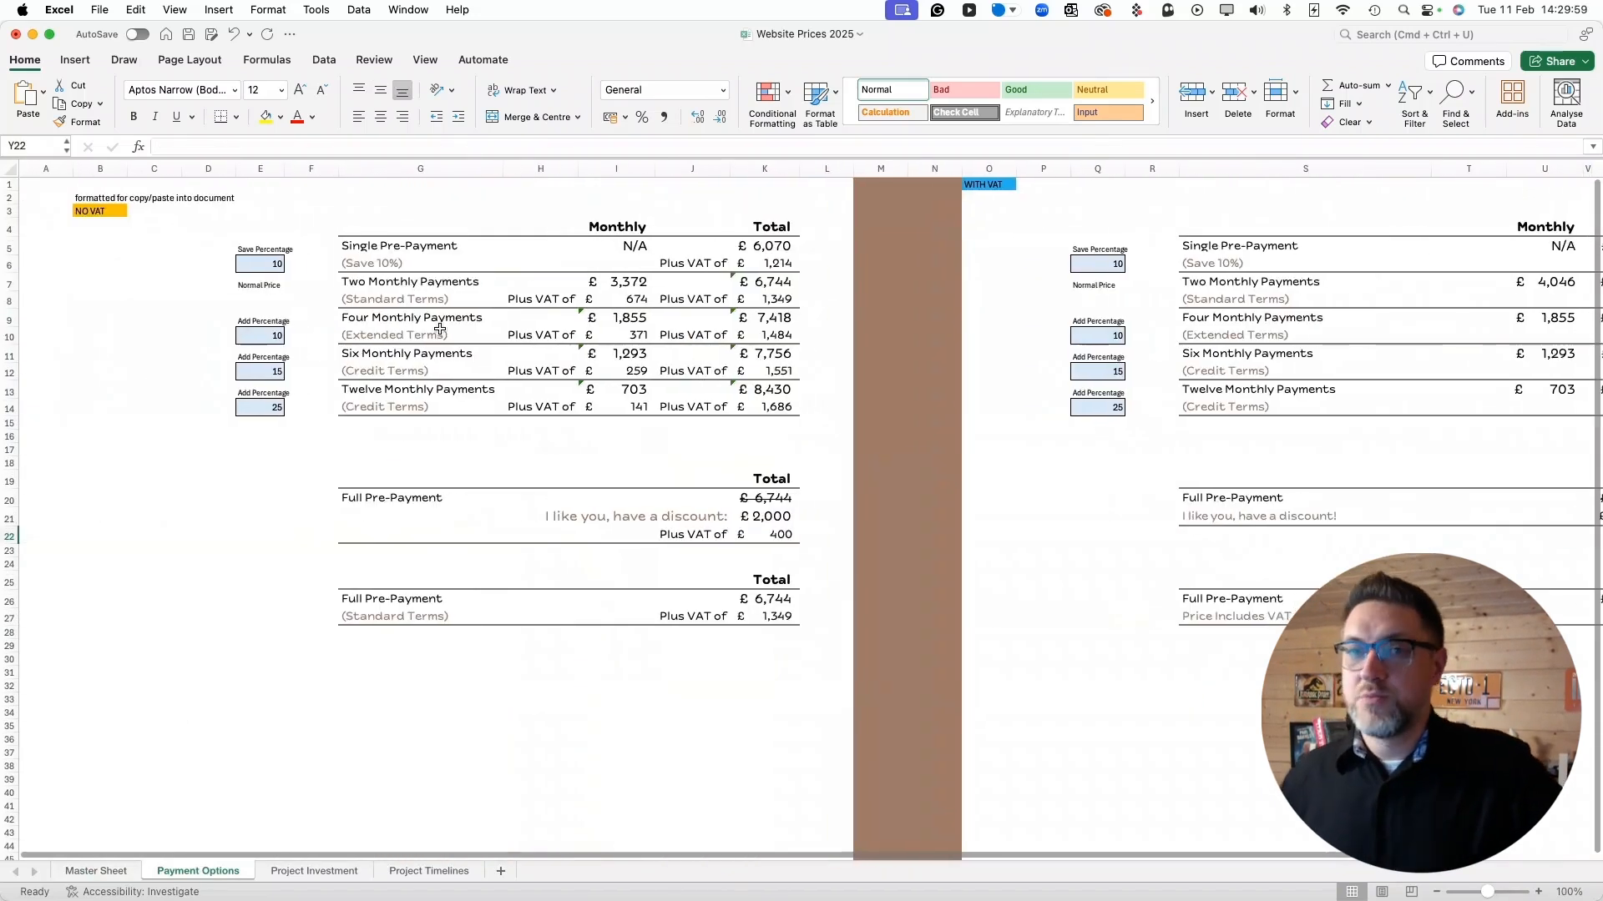
{"action": "left_click", "coordinate": [440, 329]}
{"action": "left_click", "coordinate": [278, 264]}
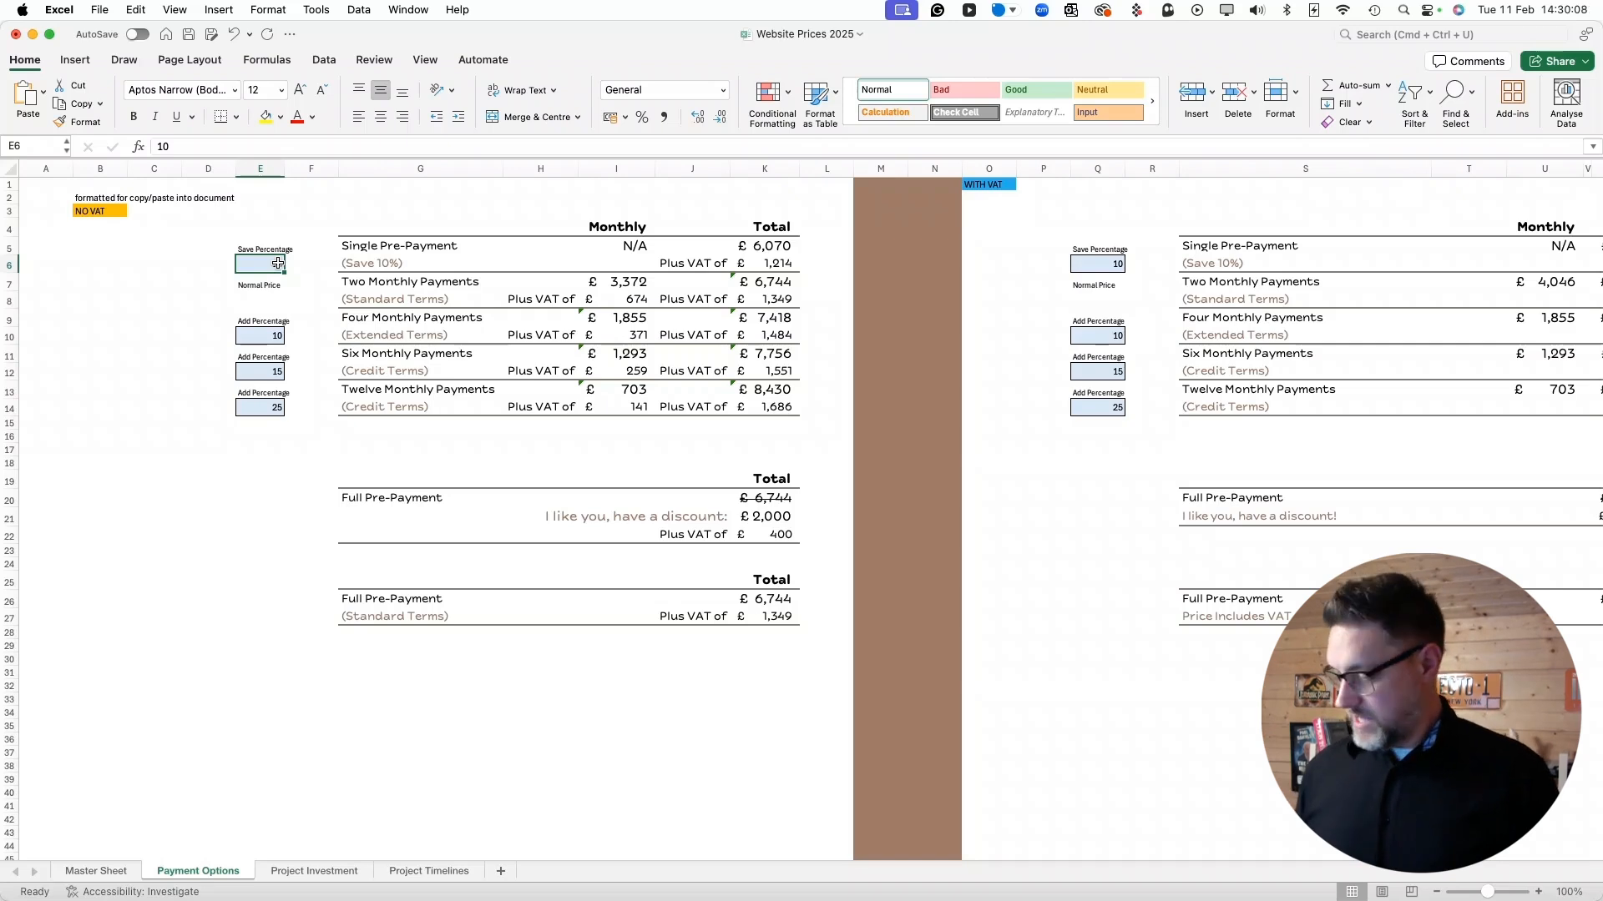
{"action": "type", "text": "15"}
{"action": "key", "text": "Return"}
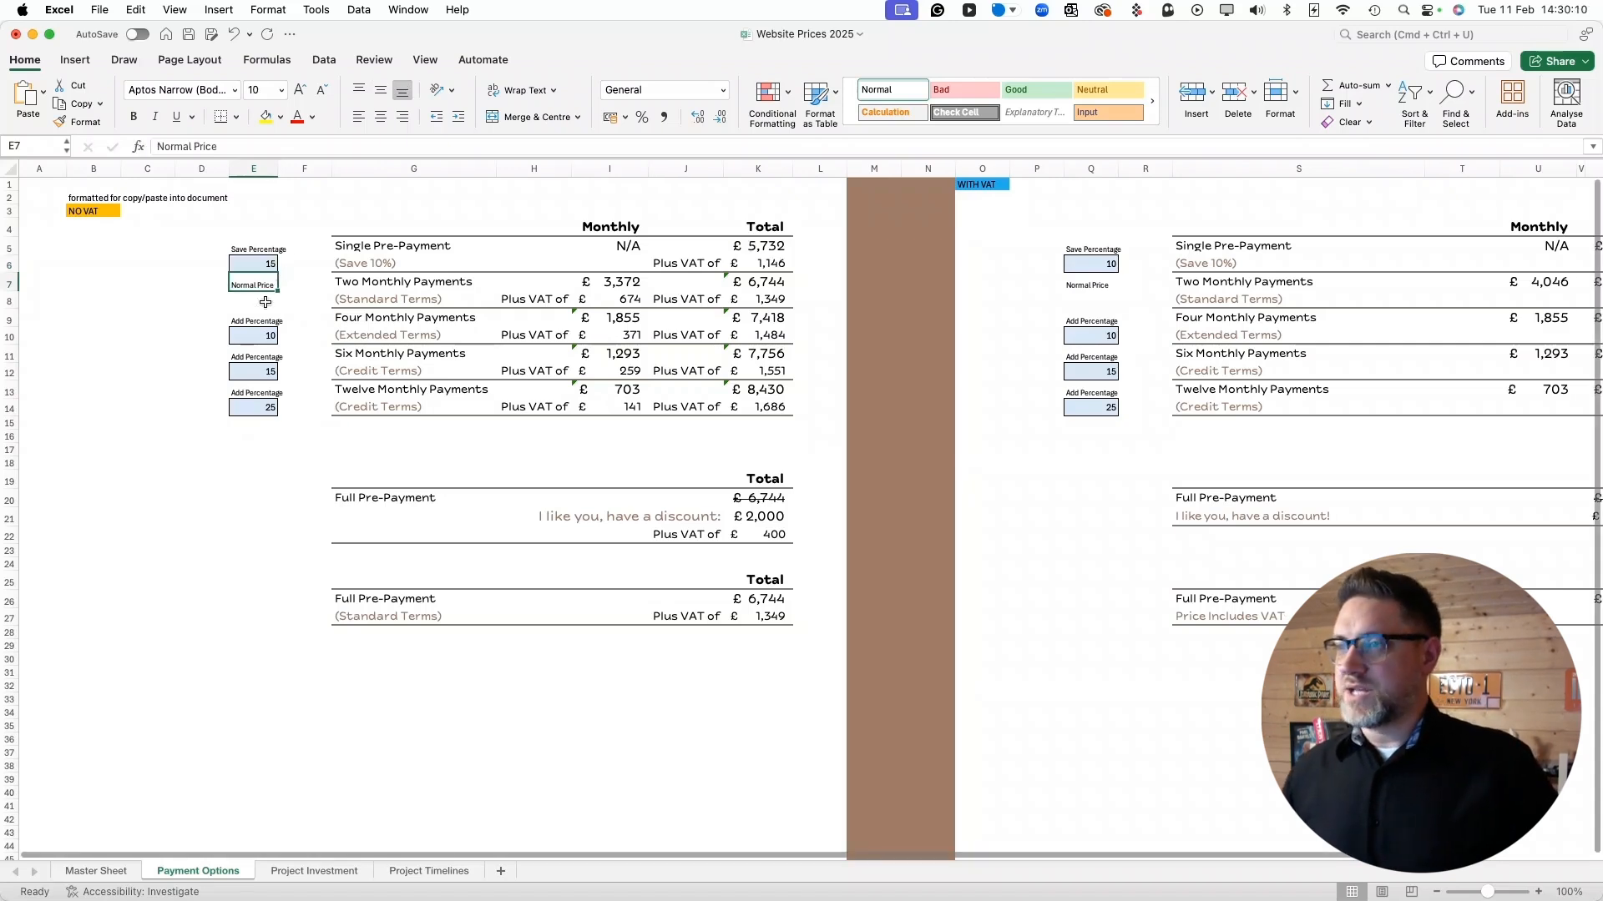
Step: Set the NO VAT Add Percentage for Four Monthly Payments to 50
{"action": "left_click", "coordinate": [260, 334]}
{"action": "type", "text": "50"}
{"action": "key", "text": "Return"}
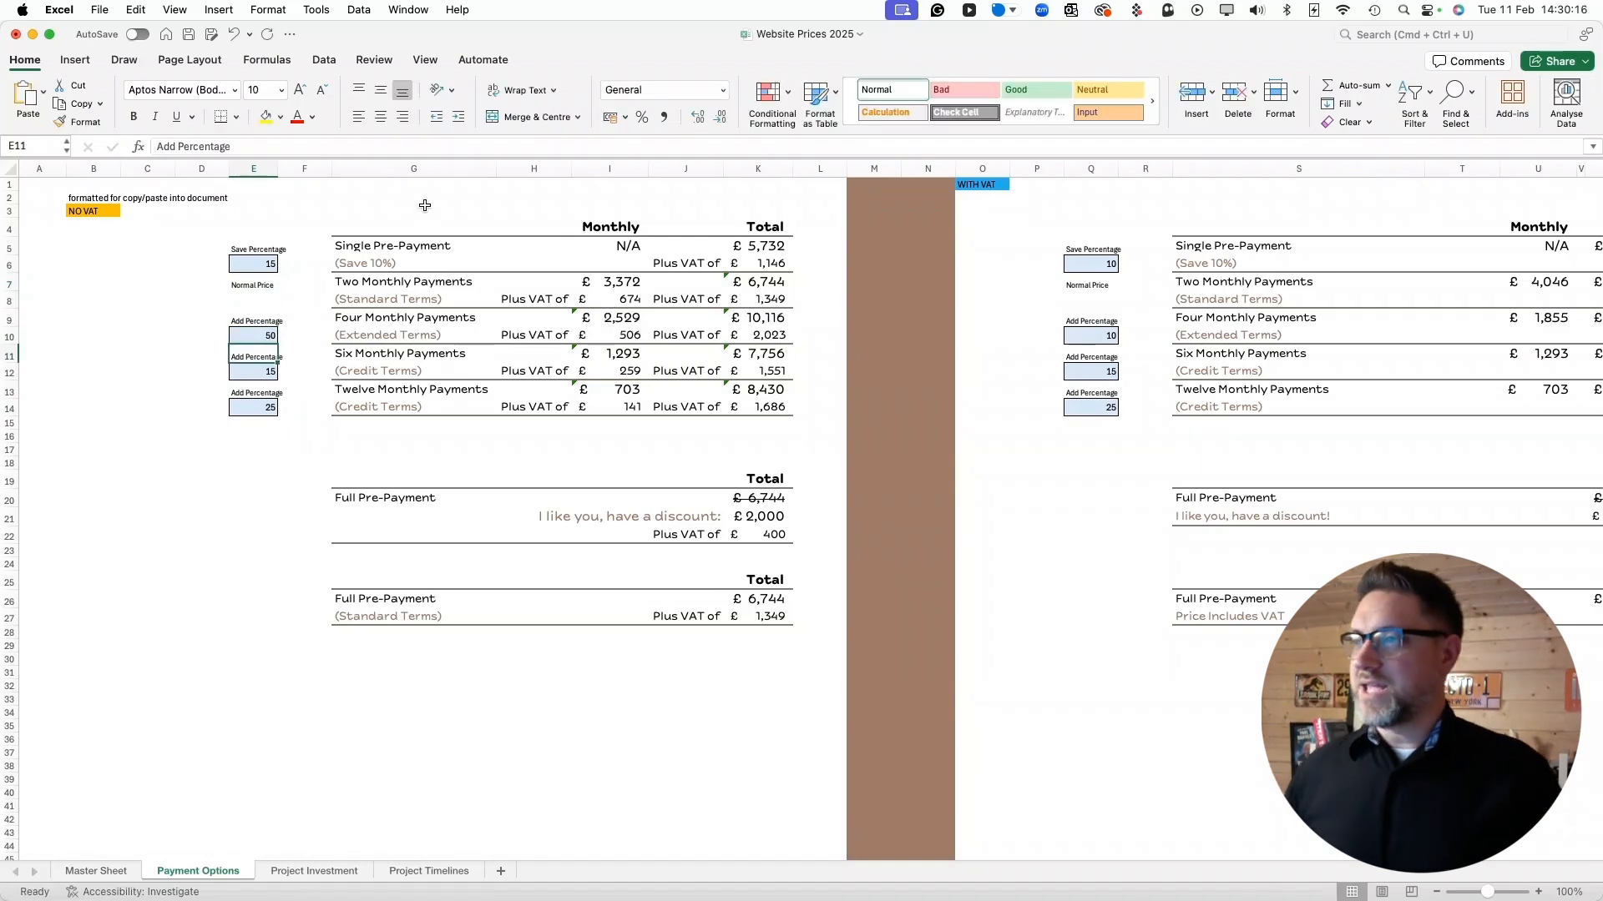
Step: Select the NO VAT payment tables as the range to copy, and open the Project Investment sheet
{"action": "left_click_drag", "start_coordinate": [354, 221], "coordinate": [763, 611]}
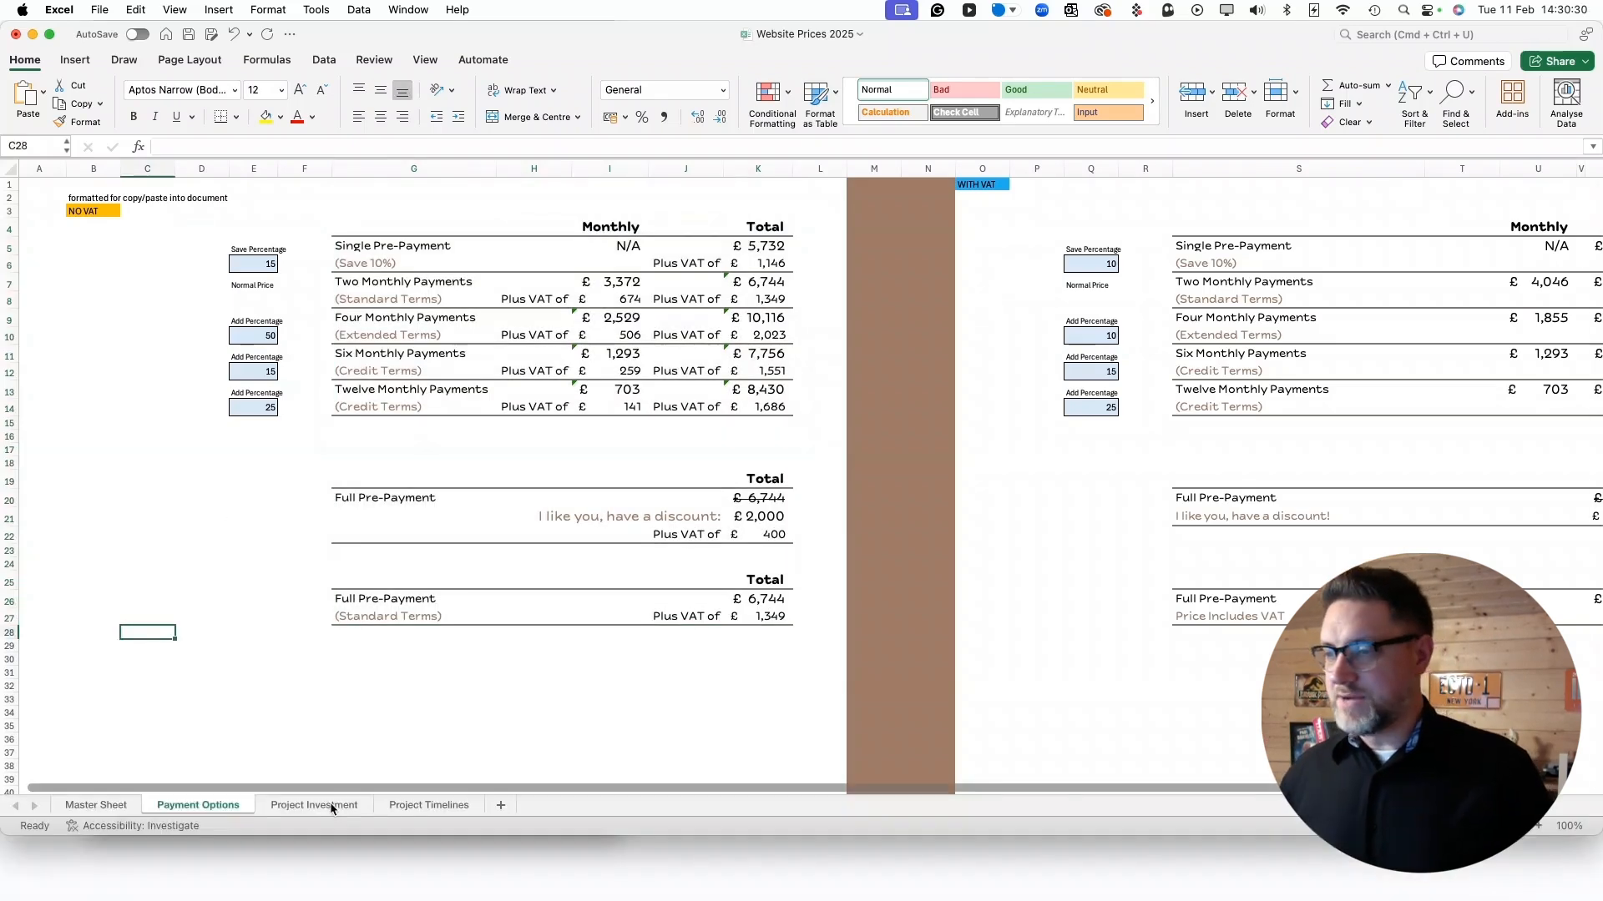
{"action": "left_click", "coordinate": [315, 805]}
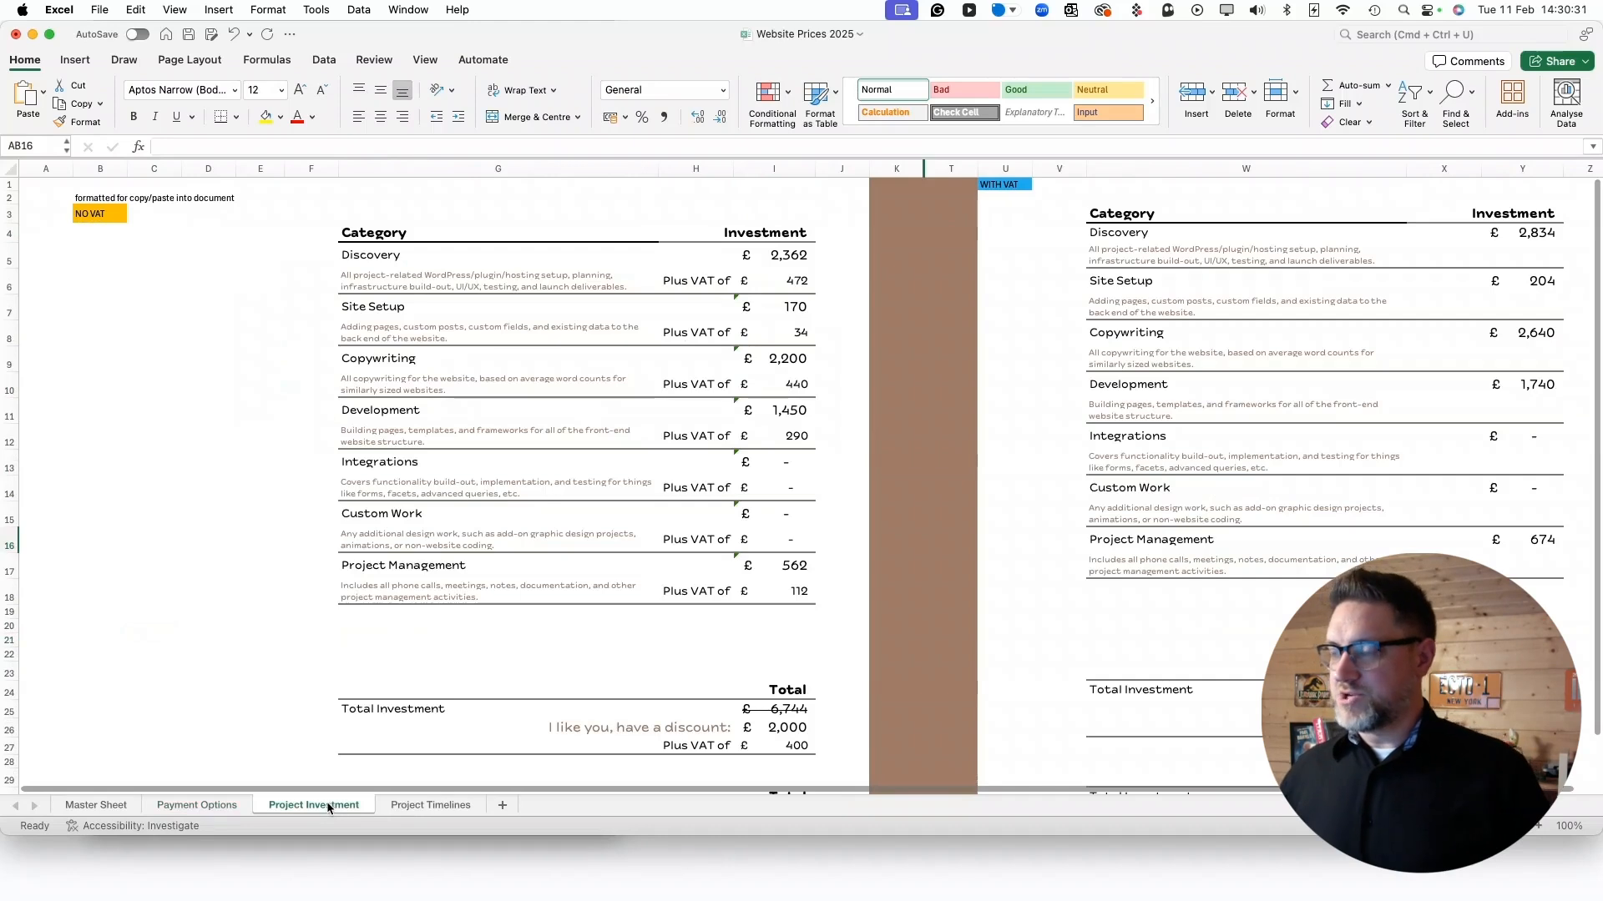
Step: Examine the Project Investment category tables and total investment blocks, comparing the NO VAT version with the WITH VAT version
{"action": "scroll", "coordinate": [673, 349], "scroll_direction": "right", "scroll_amount": 5}
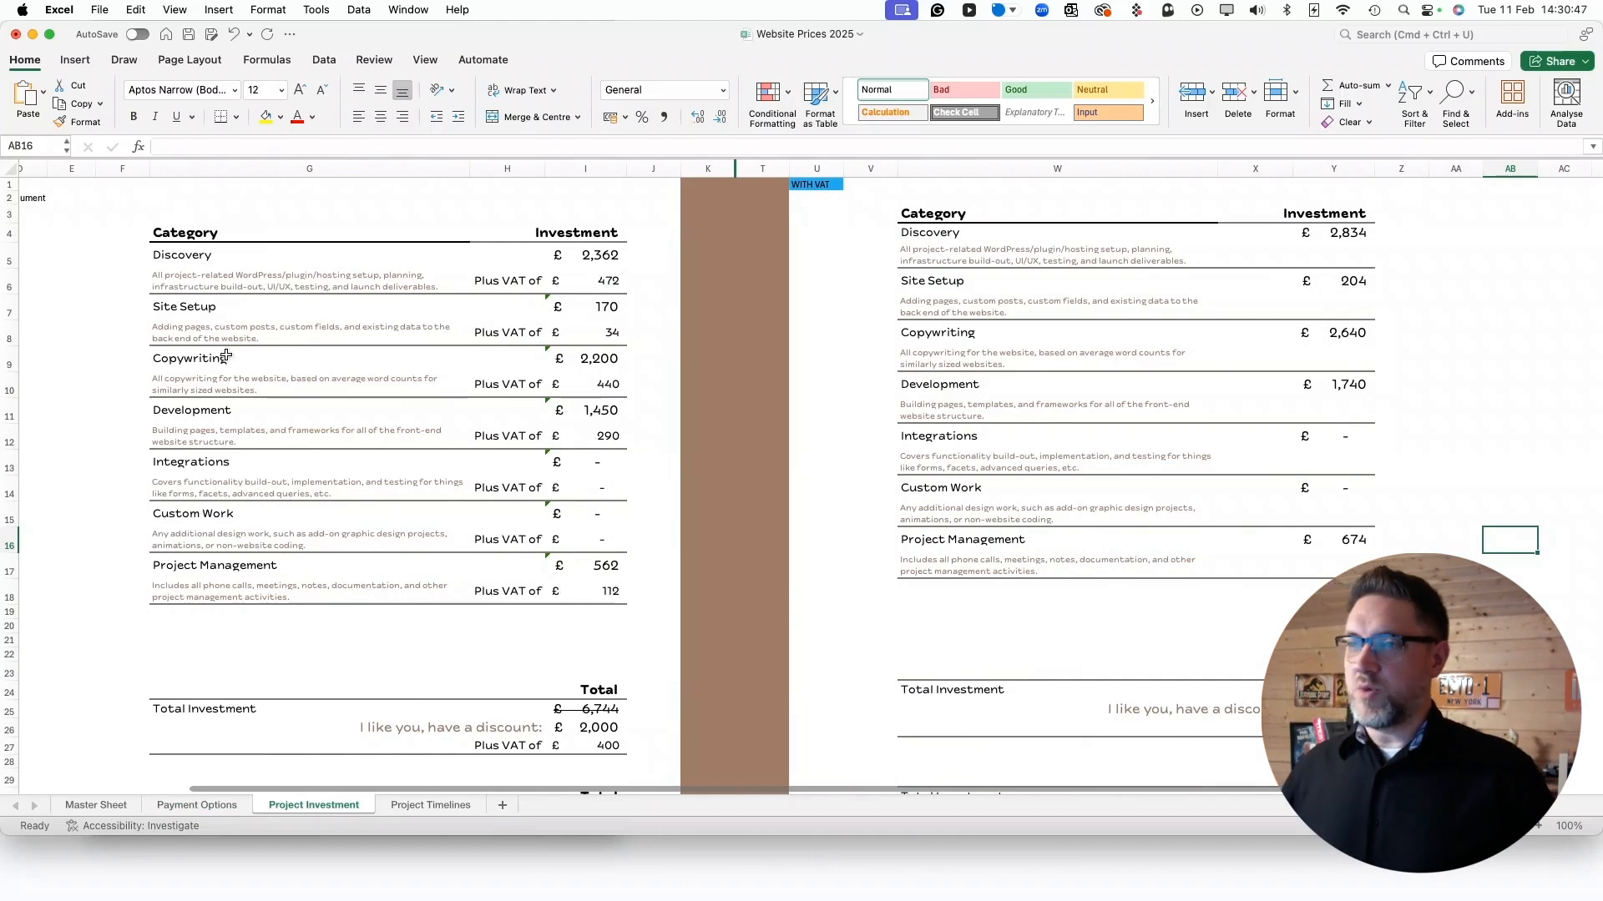
{"action": "scroll", "coordinate": [576, 325], "scroll_direction": "down", "scroll_amount": 10}
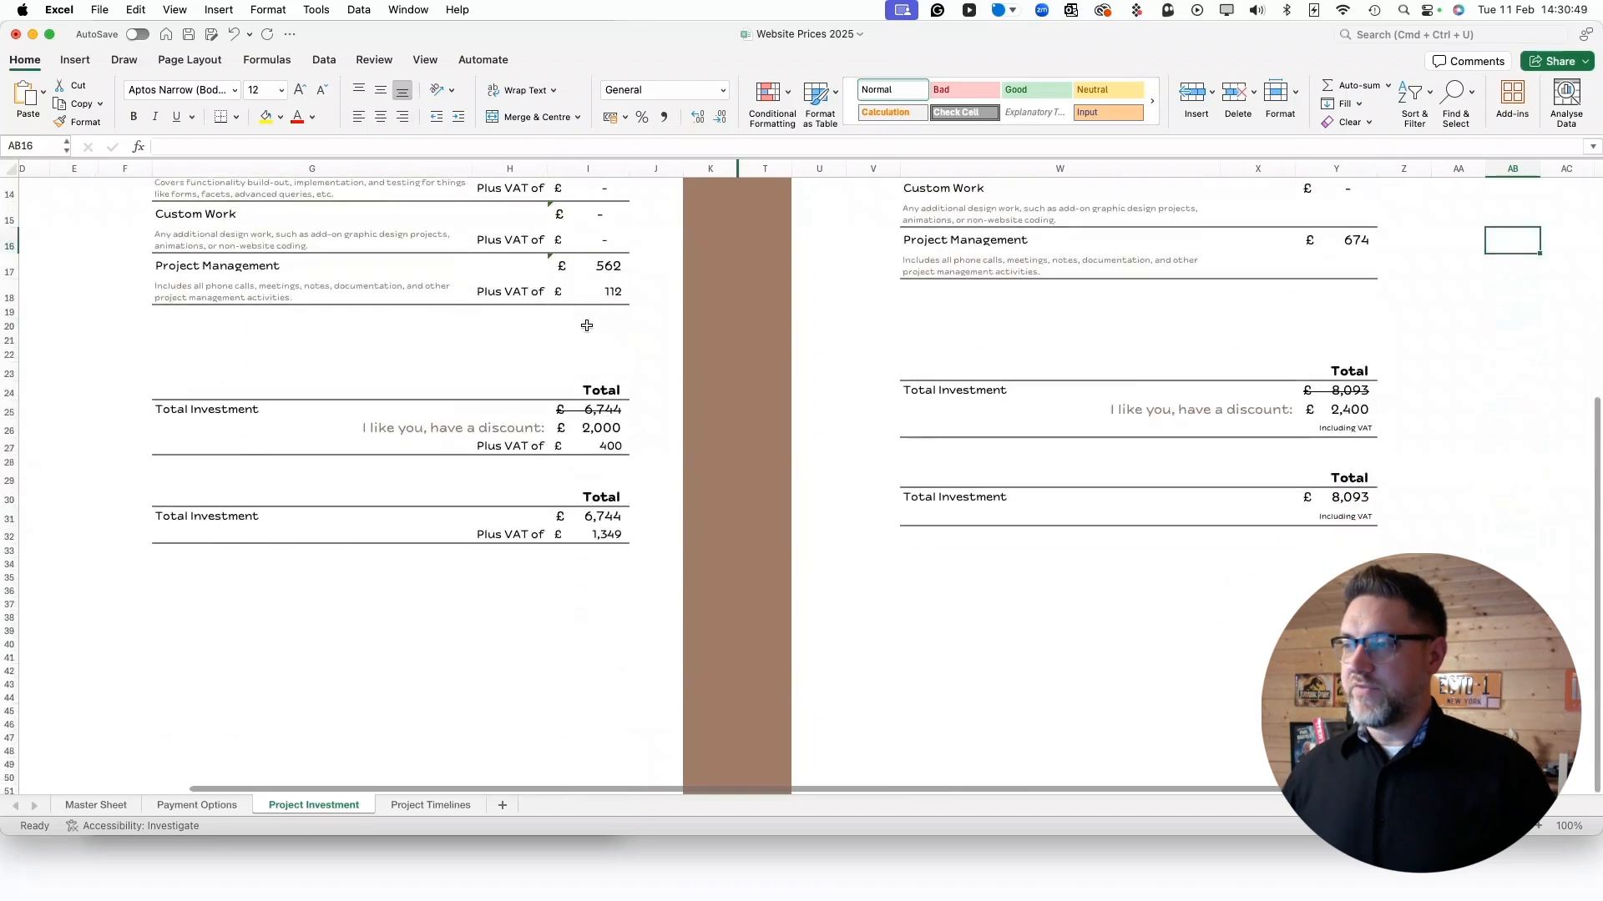
{"action": "scroll", "coordinate": [1127, 425], "scroll_direction": "up", "scroll_amount": 10}
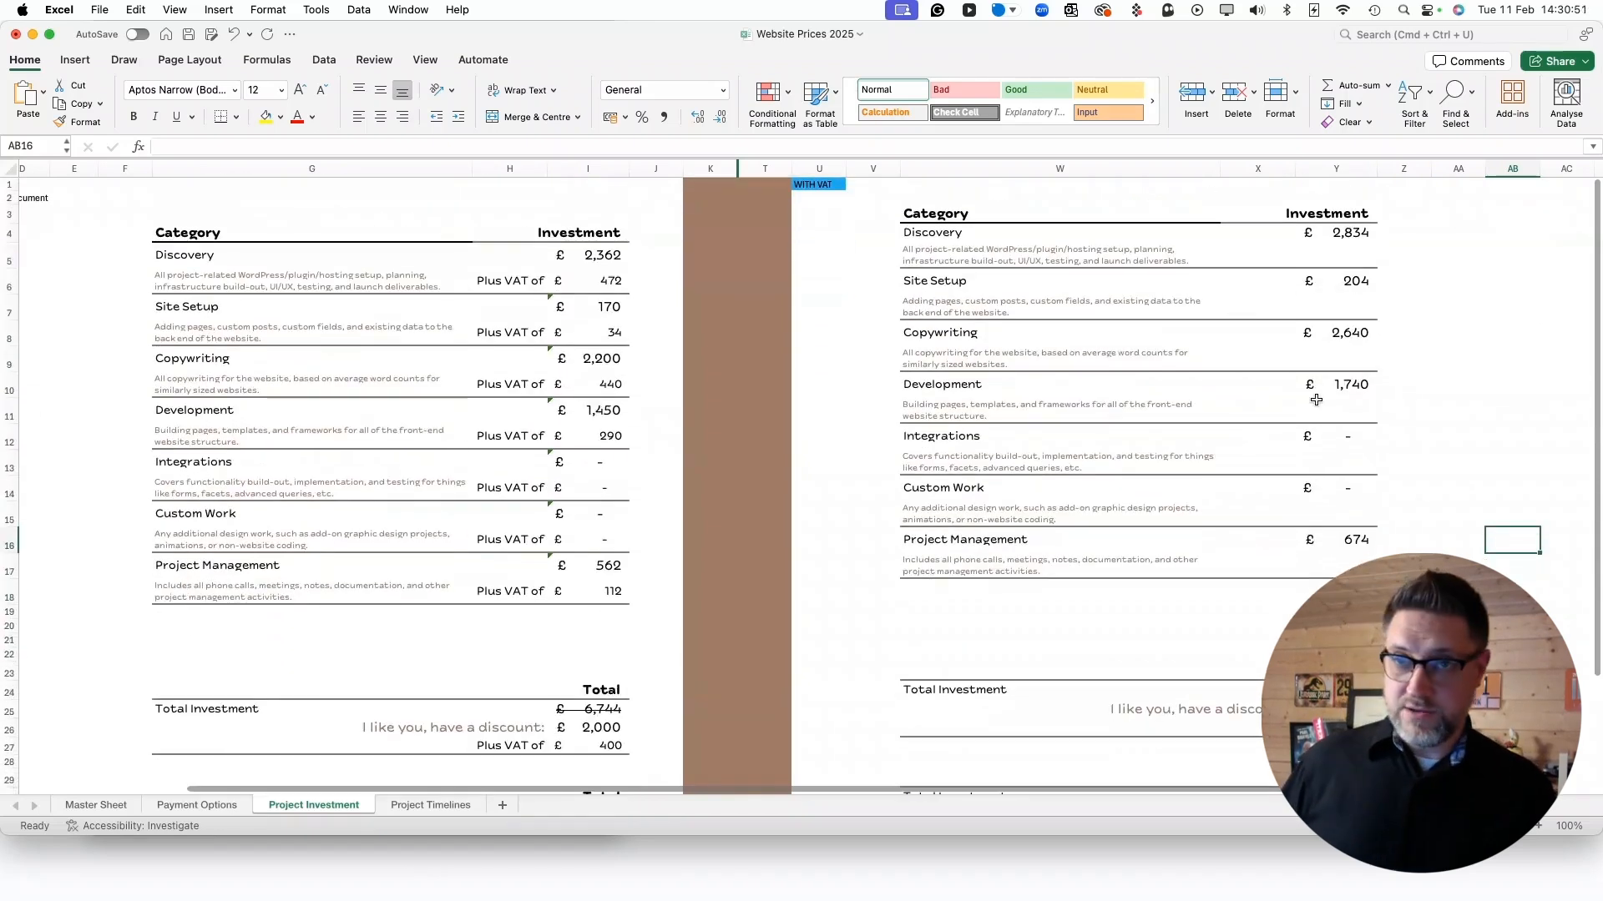
{"action": "scroll", "coordinate": [518, 354], "scroll_direction": "down", "scroll_amount": 10}
{"action": "scroll", "coordinate": [529, 351], "scroll_direction": "up", "scroll_amount": 10}
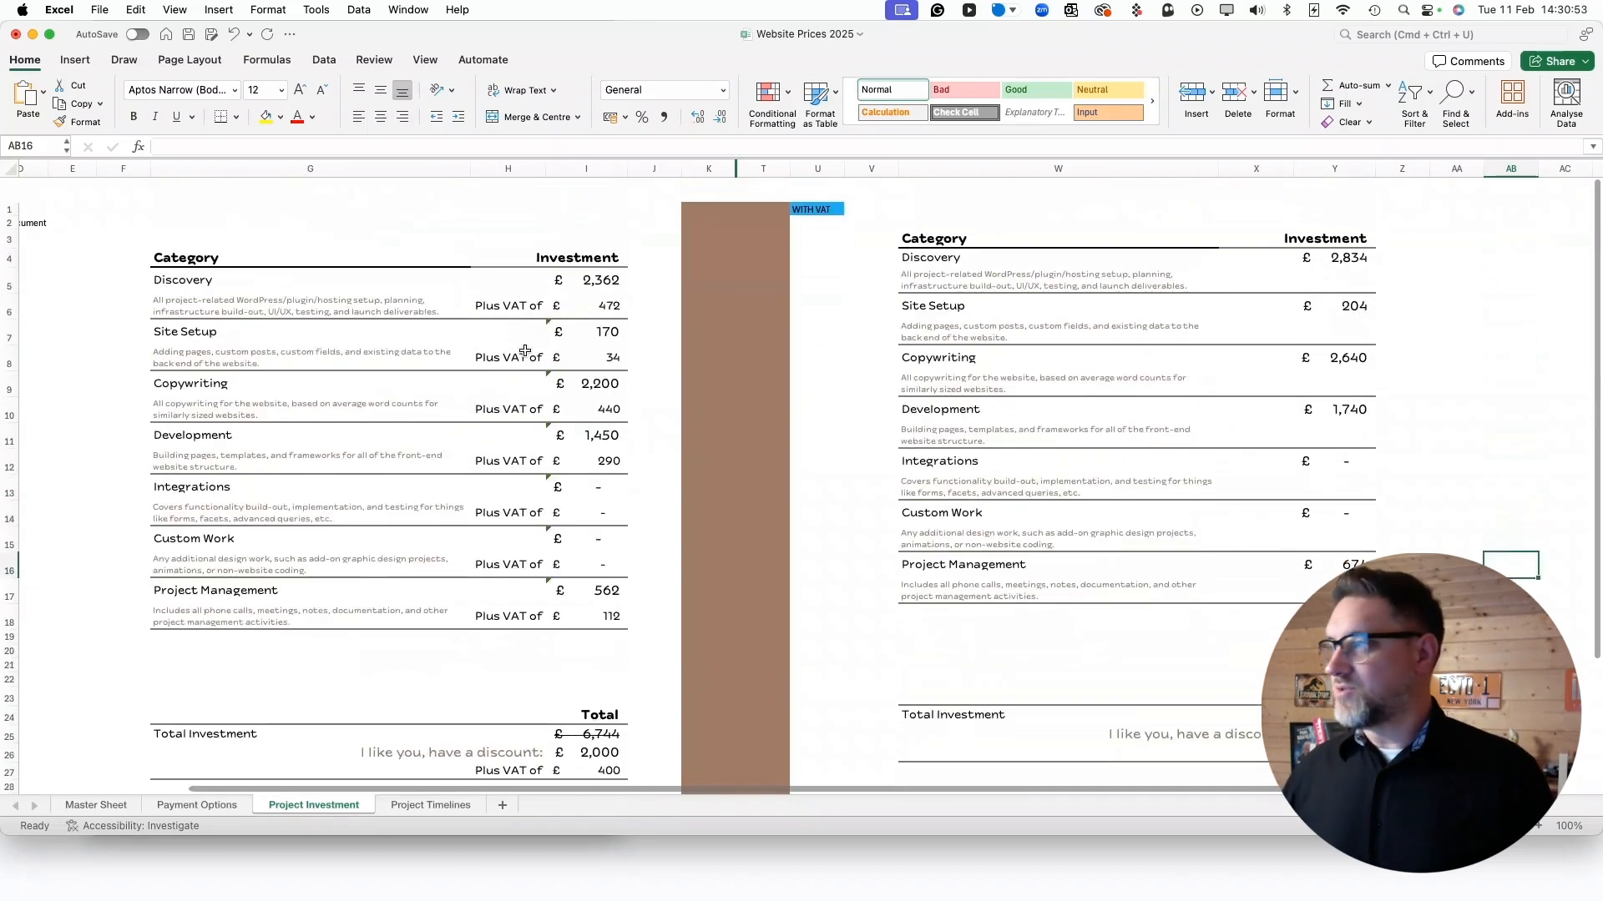
{"action": "scroll", "coordinate": [815, 354], "scroll_direction": "down", "scroll_amount": 5}
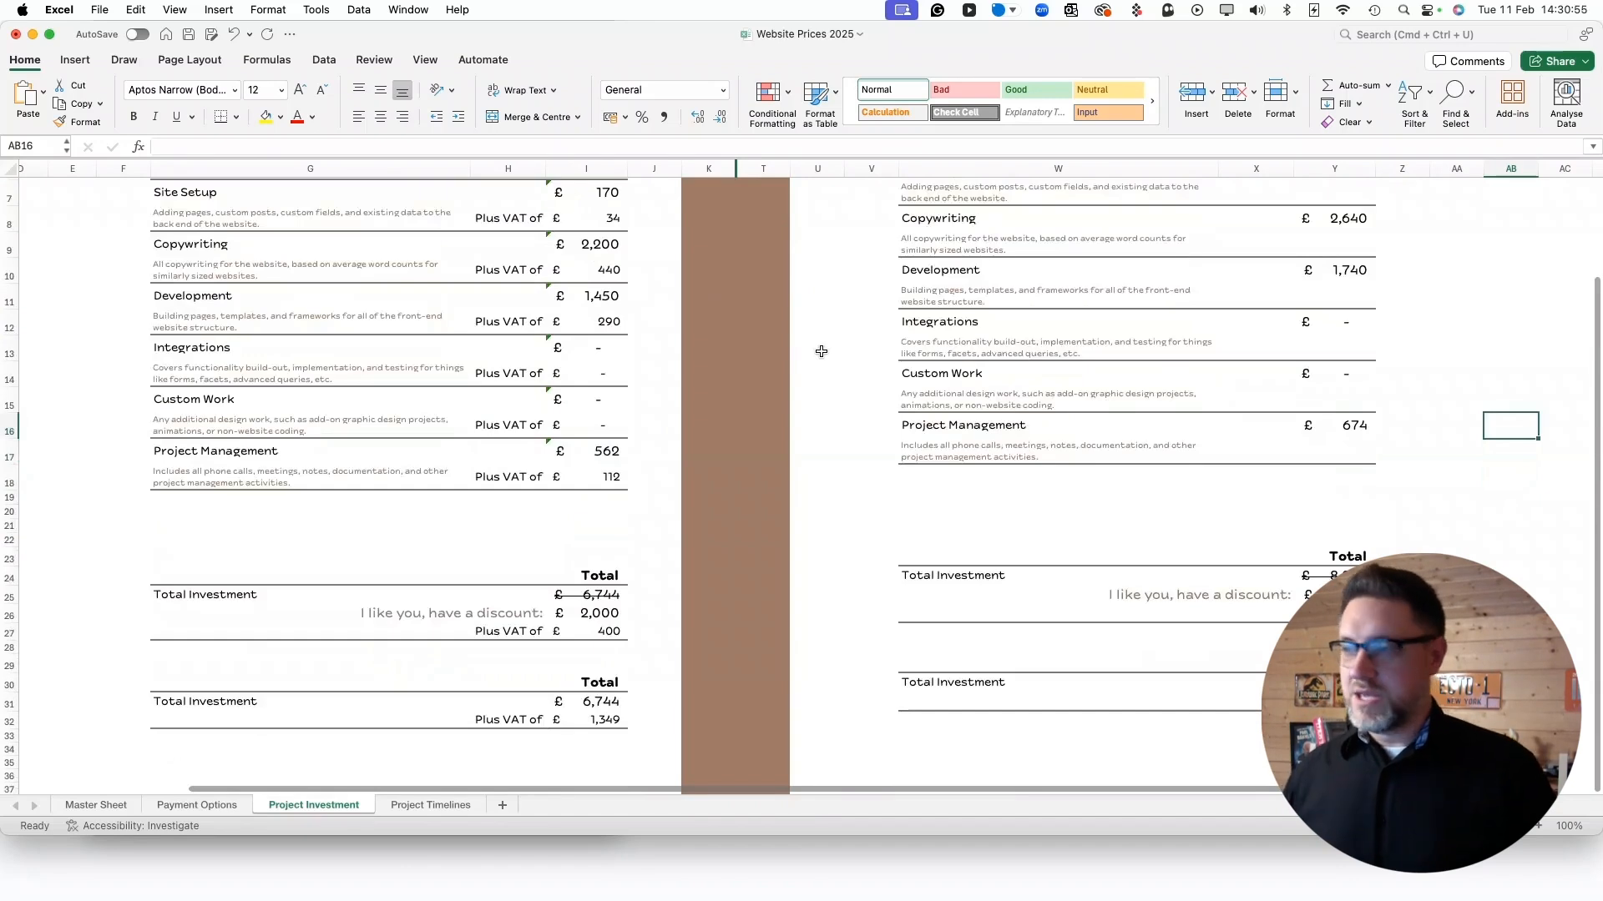
{"action": "scroll", "coordinate": [598, 421], "scroll_direction": "up", "scroll_amount": 5}
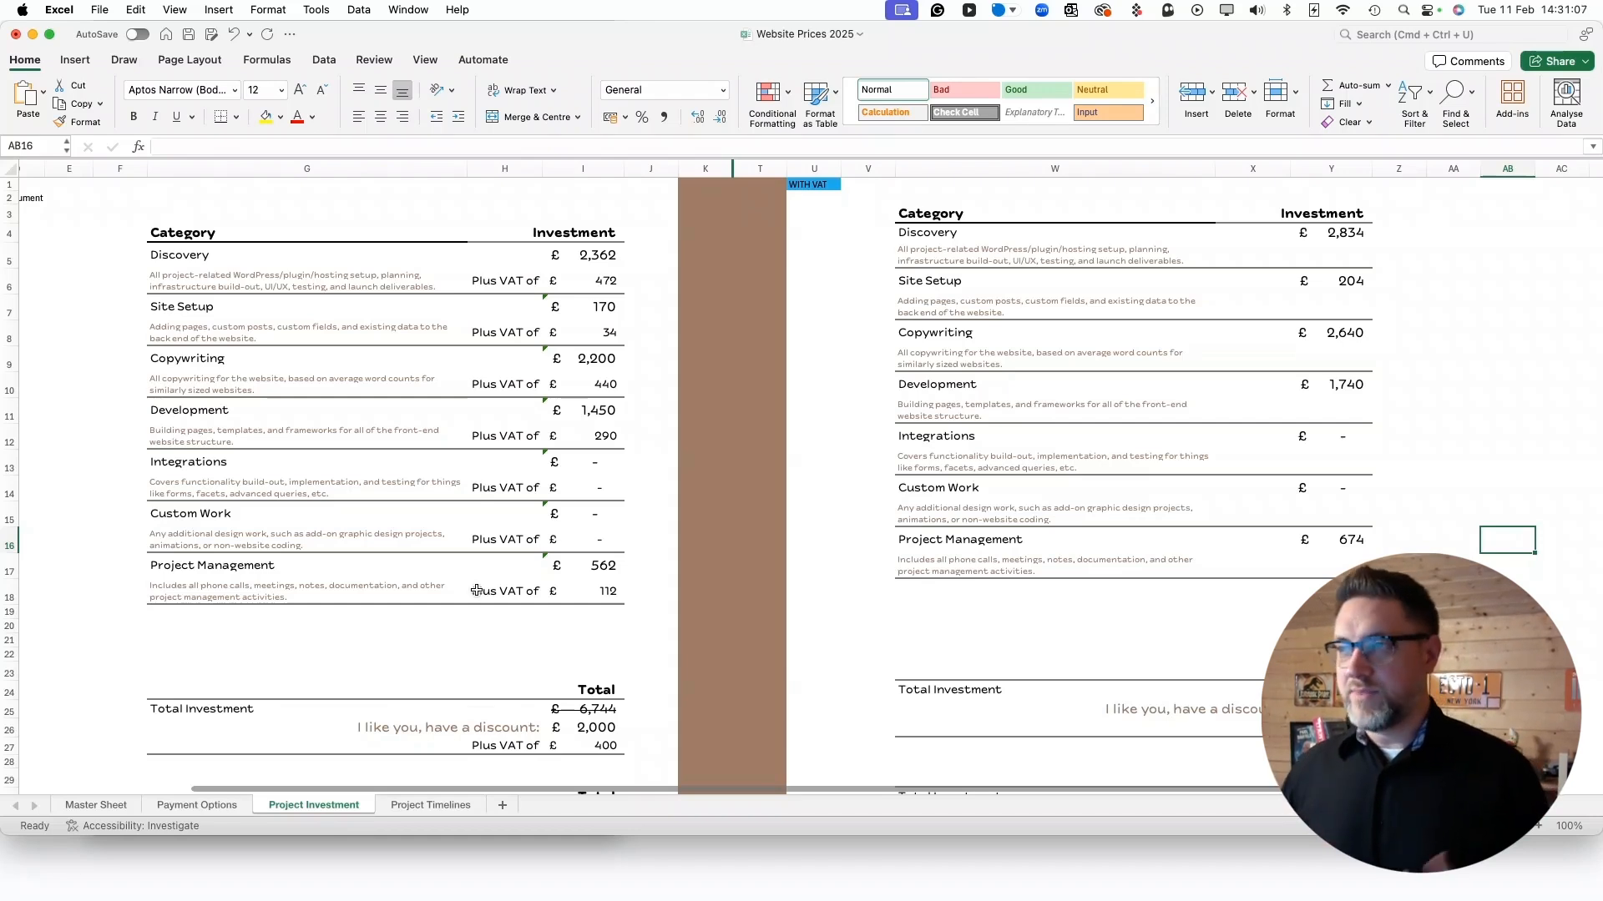
{"action": "scroll", "coordinate": [475, 591], "scroll_direction": "right", "scroll_amount": 1}
{"action": "scroll", "coordinate": [476, 591], "scroll_direction": "right", "scroll_amount": 1}
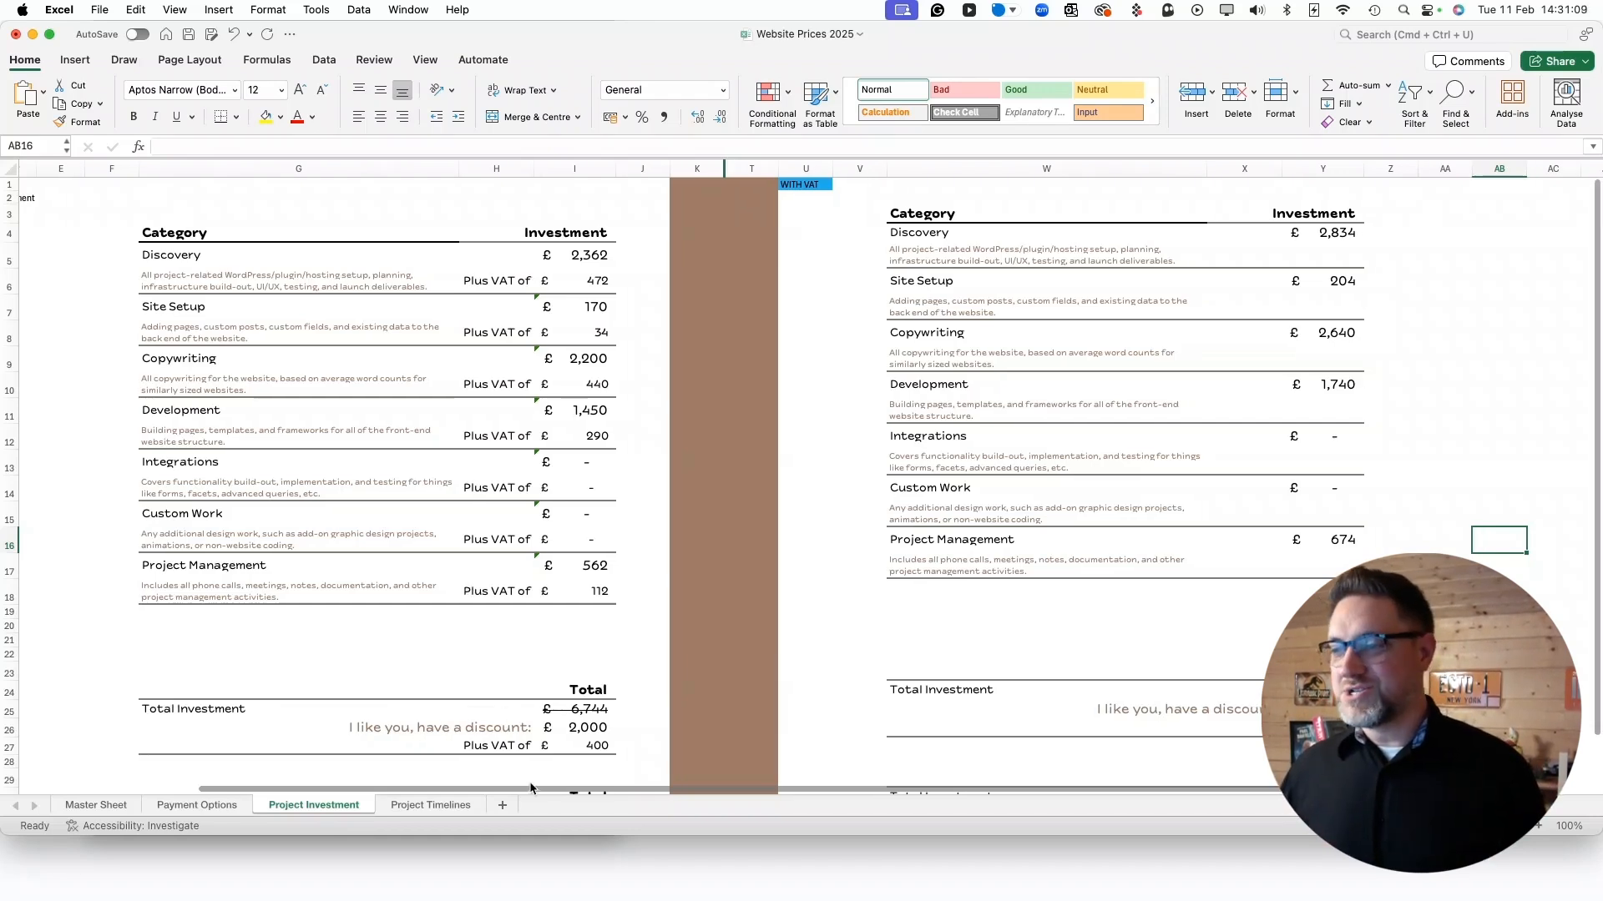
Step: Check the milestone dates on the Project Timelines sheet, and set Proposal Weeks to 12 on the Master Sheet
{"action": "left_click", "coordinate": [472, 806]}
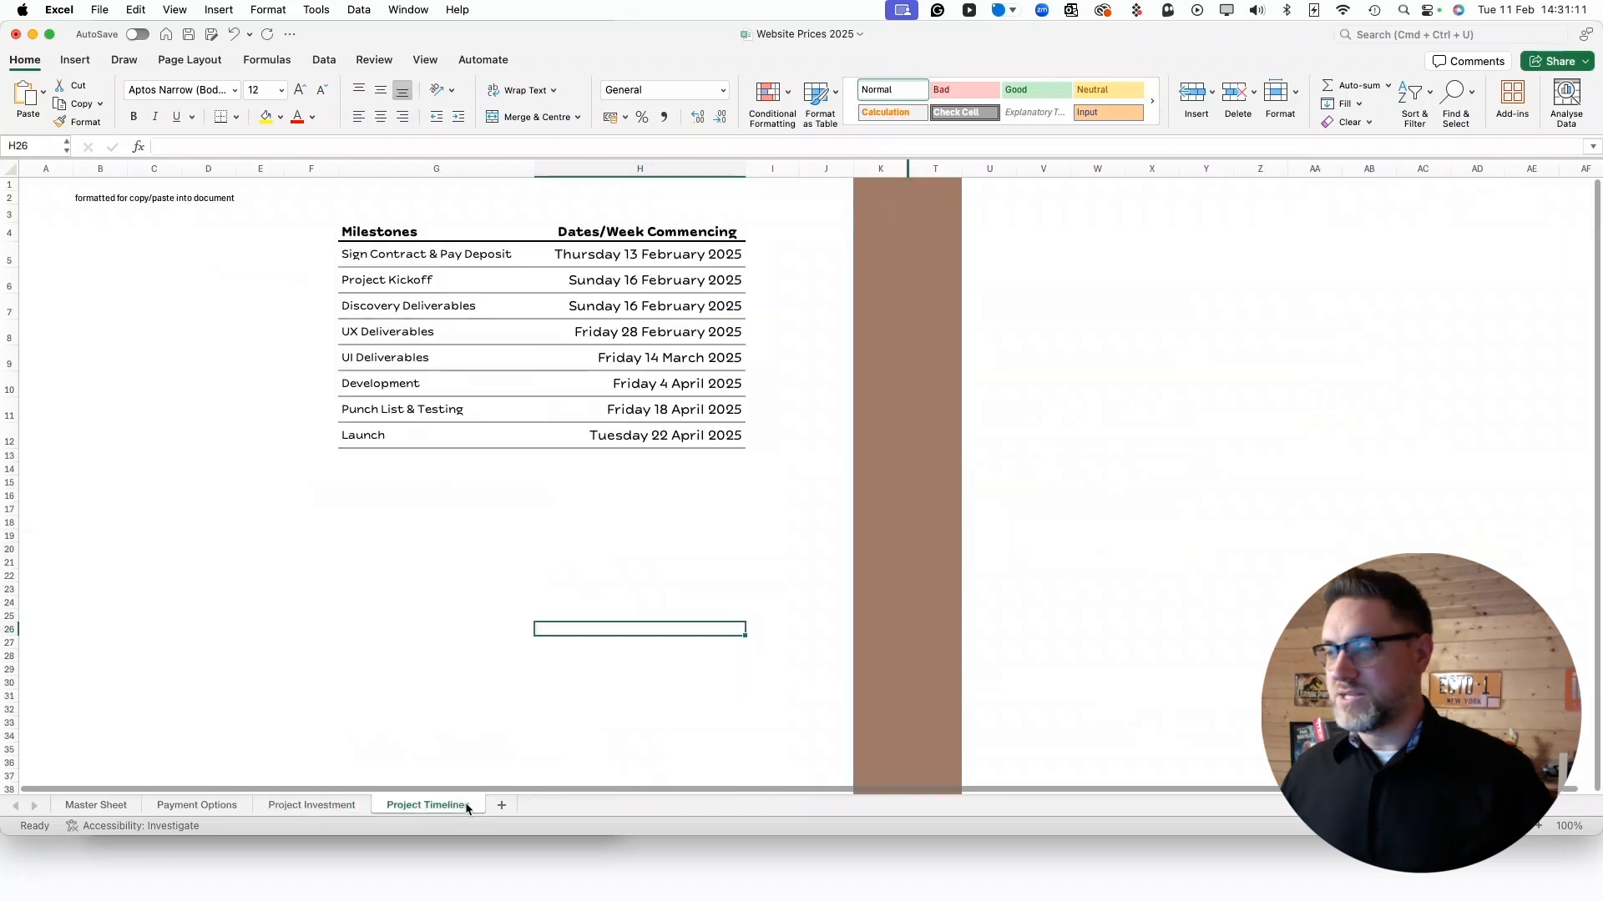
{"action": "left_click", "coordinate": [484, 547]}
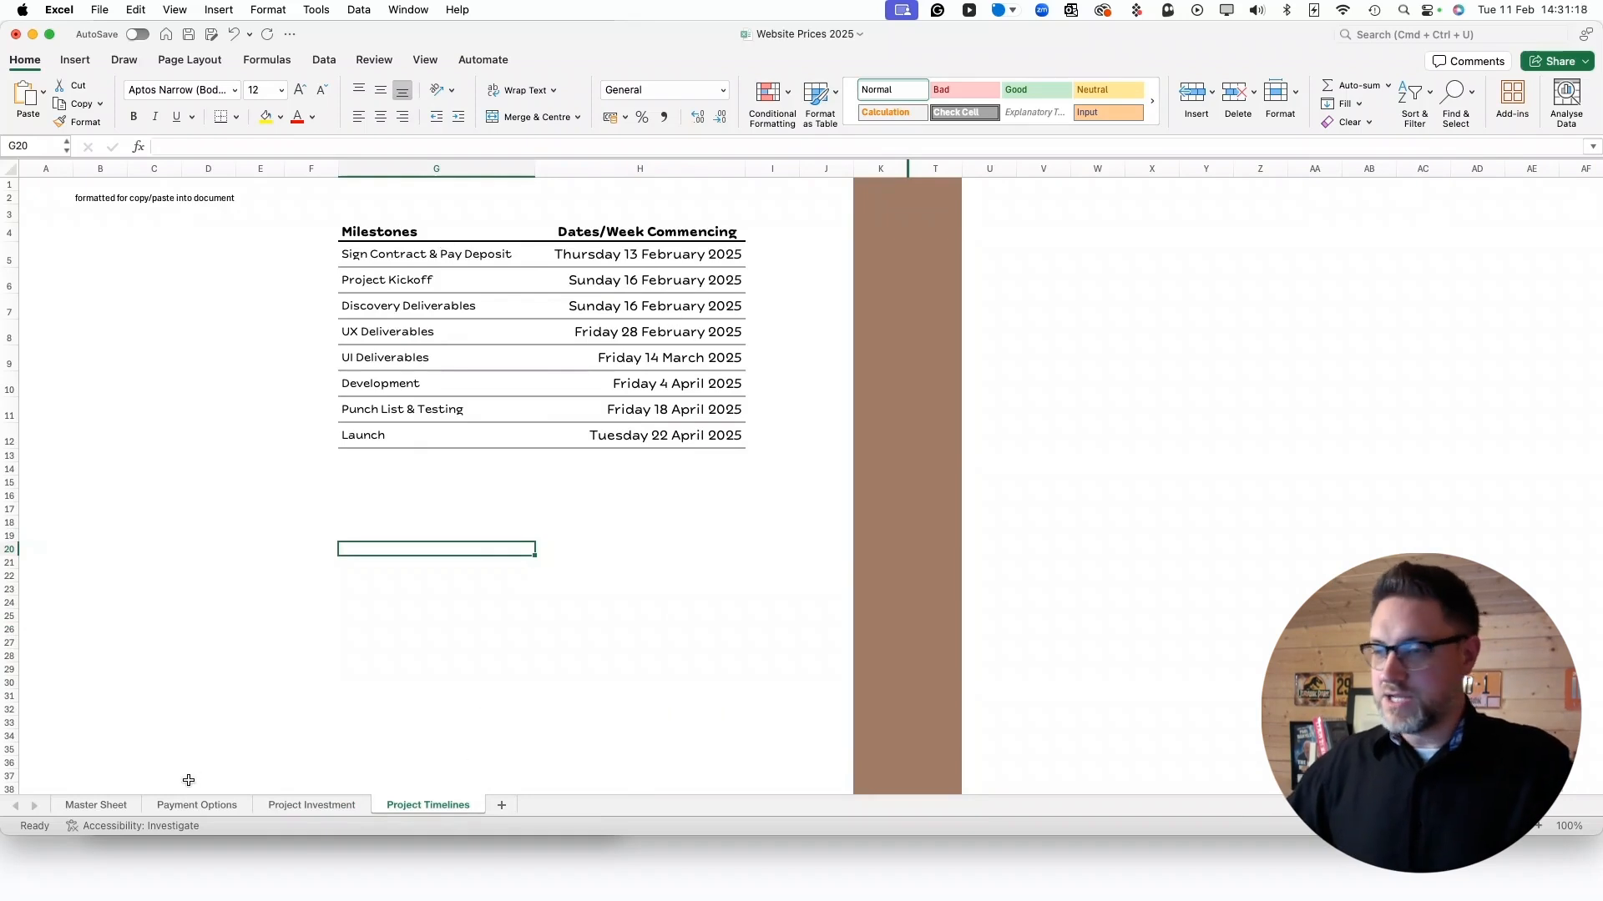
{"action": "left_click", "coordinate": [96, 804]}
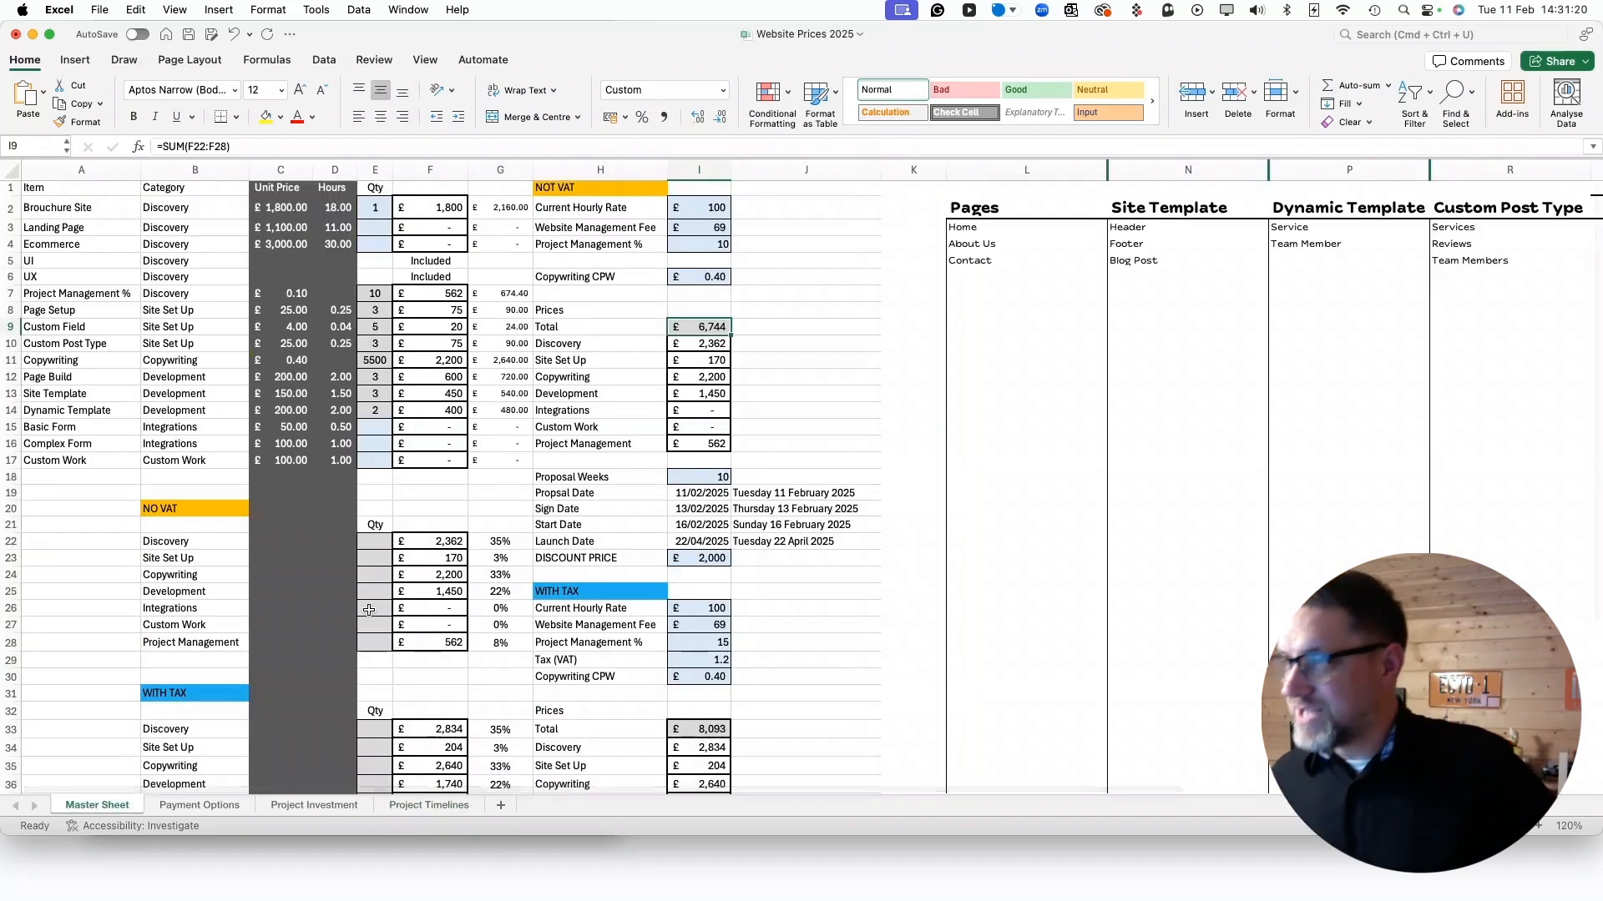
{"action": "left_click", "coordinate": [716, 477]}
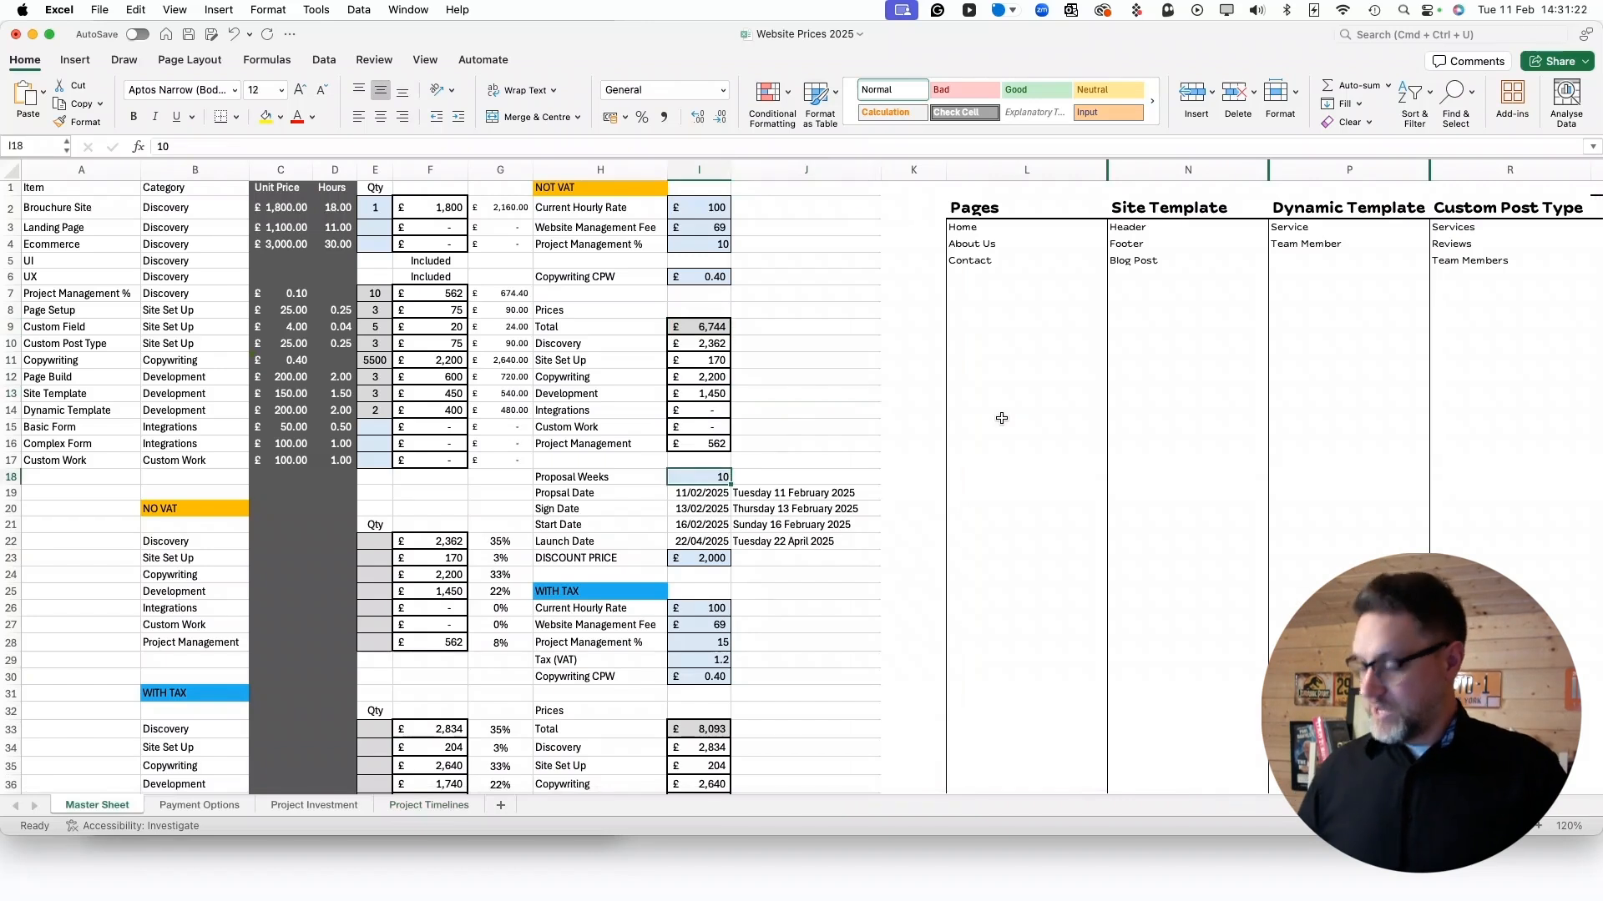
{"action": "type", "text": "12"}
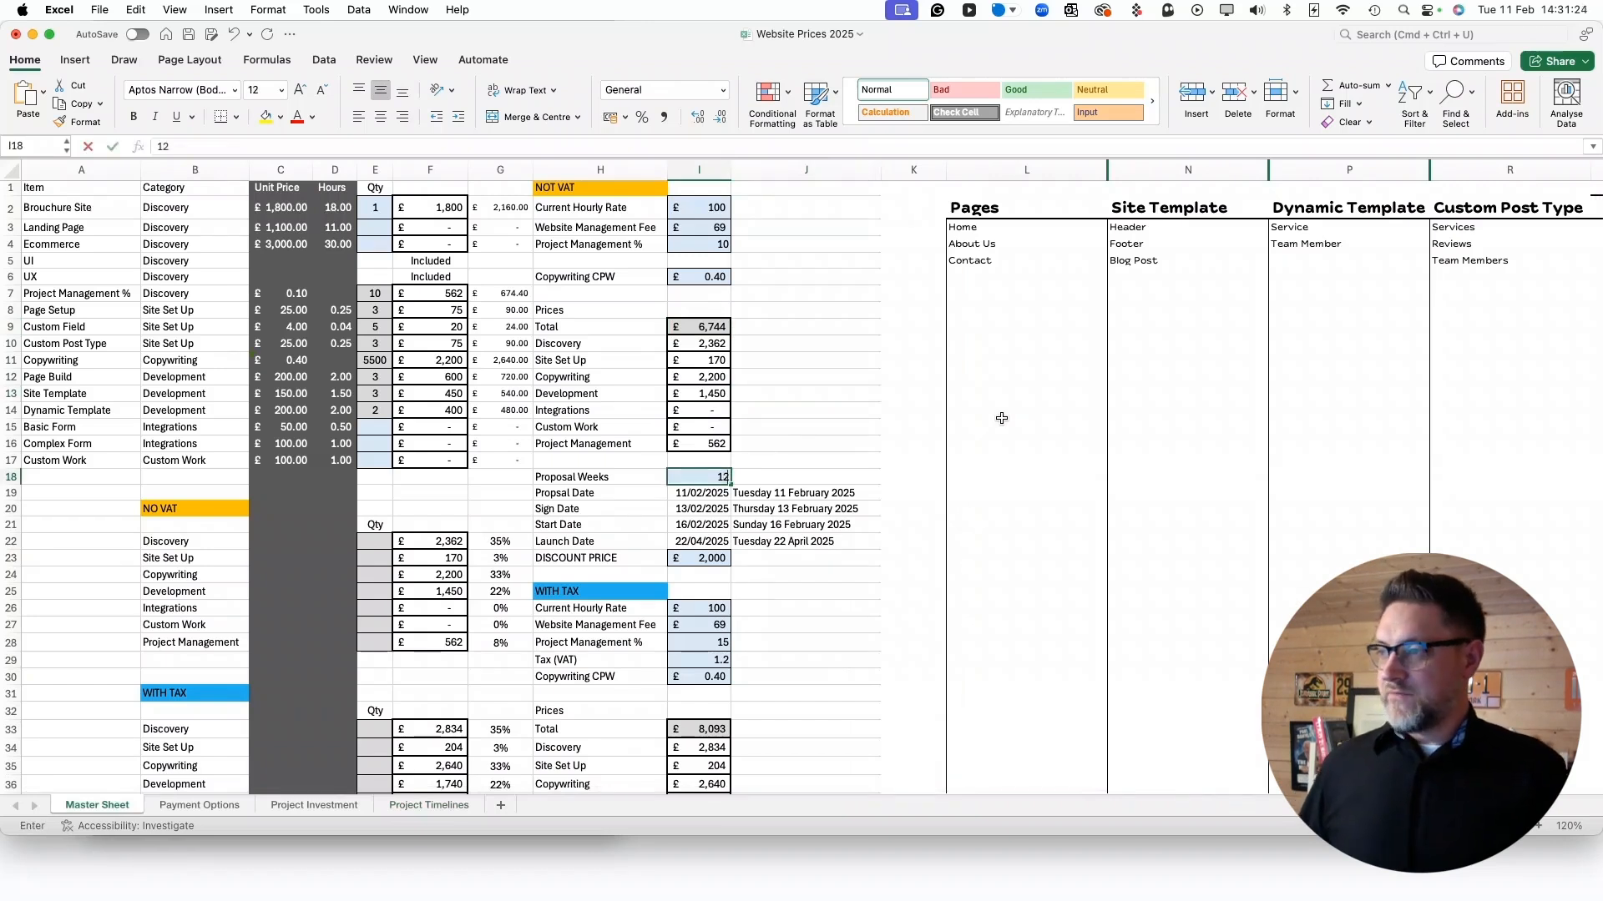
{"action": "key", "text": "Return"}
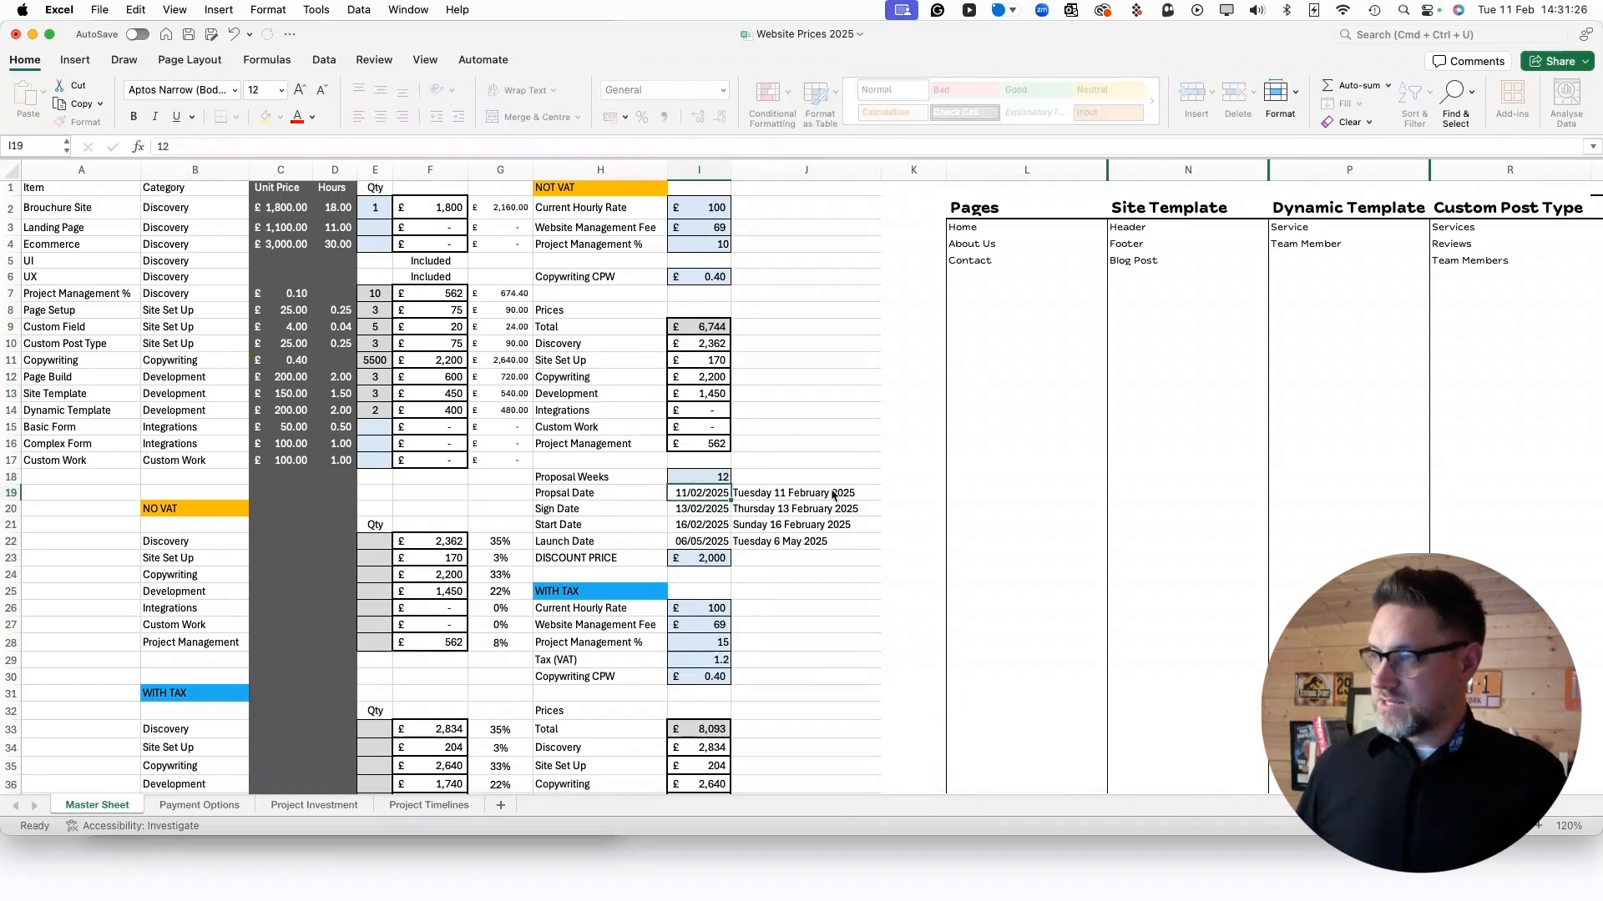
{"action": "left_click", "coordinate": [772, 590]}
Step: Set the Current Hourly Rate in the NOT VAT block to 25
{"action": "left_click", "coordinate": [670, 207]}
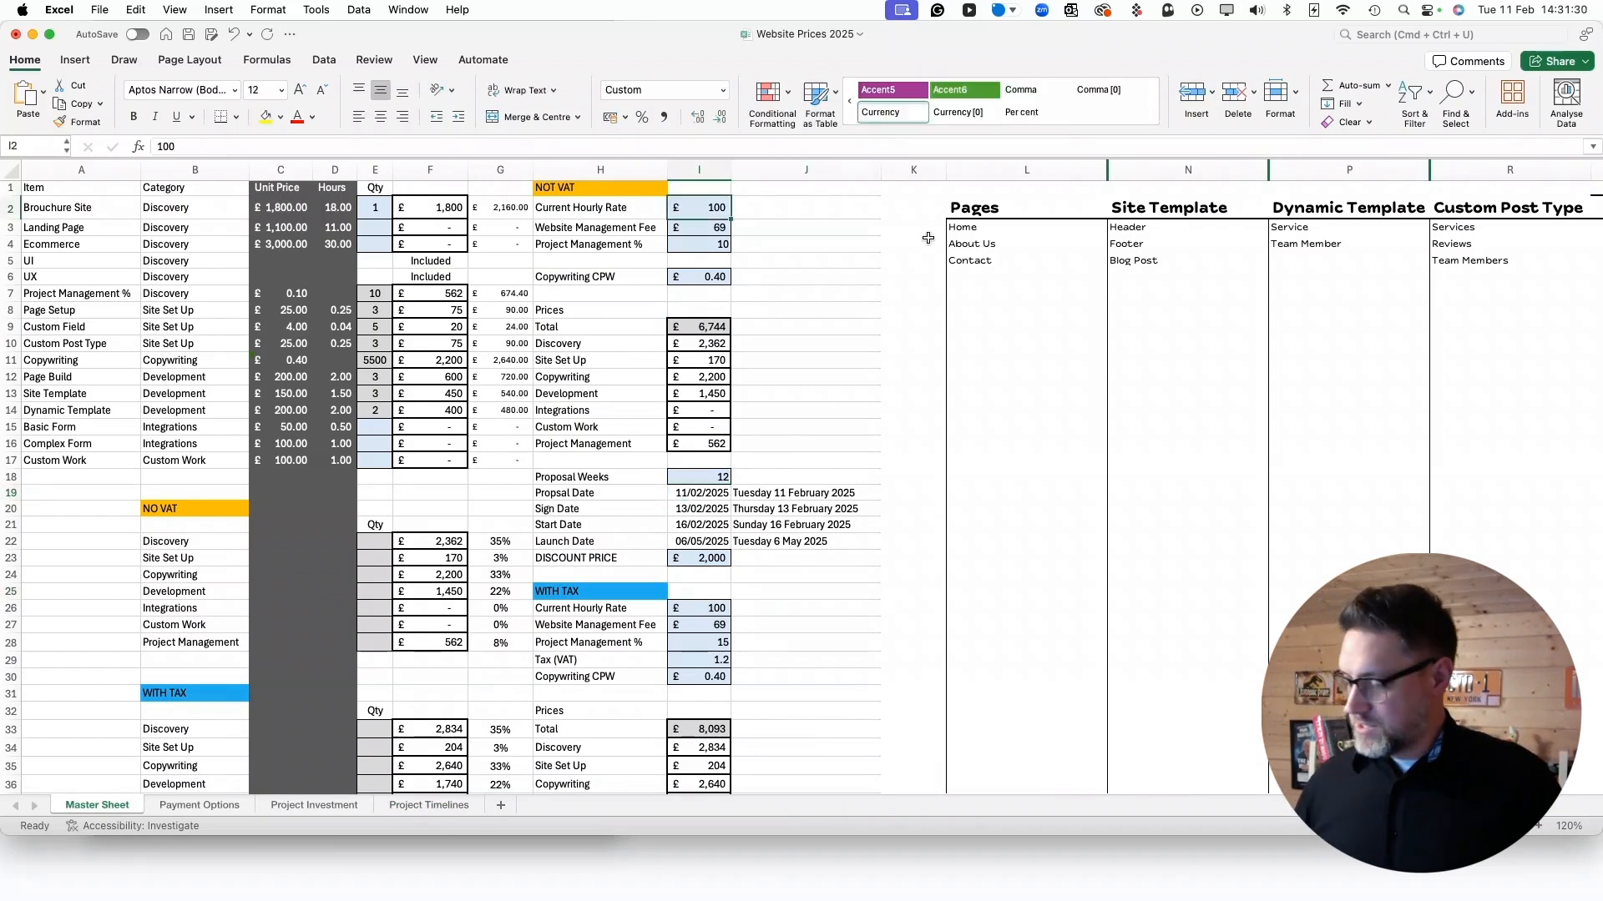
{"action": "type", "text": "25"}
{"action": "key", "text": "Return"}
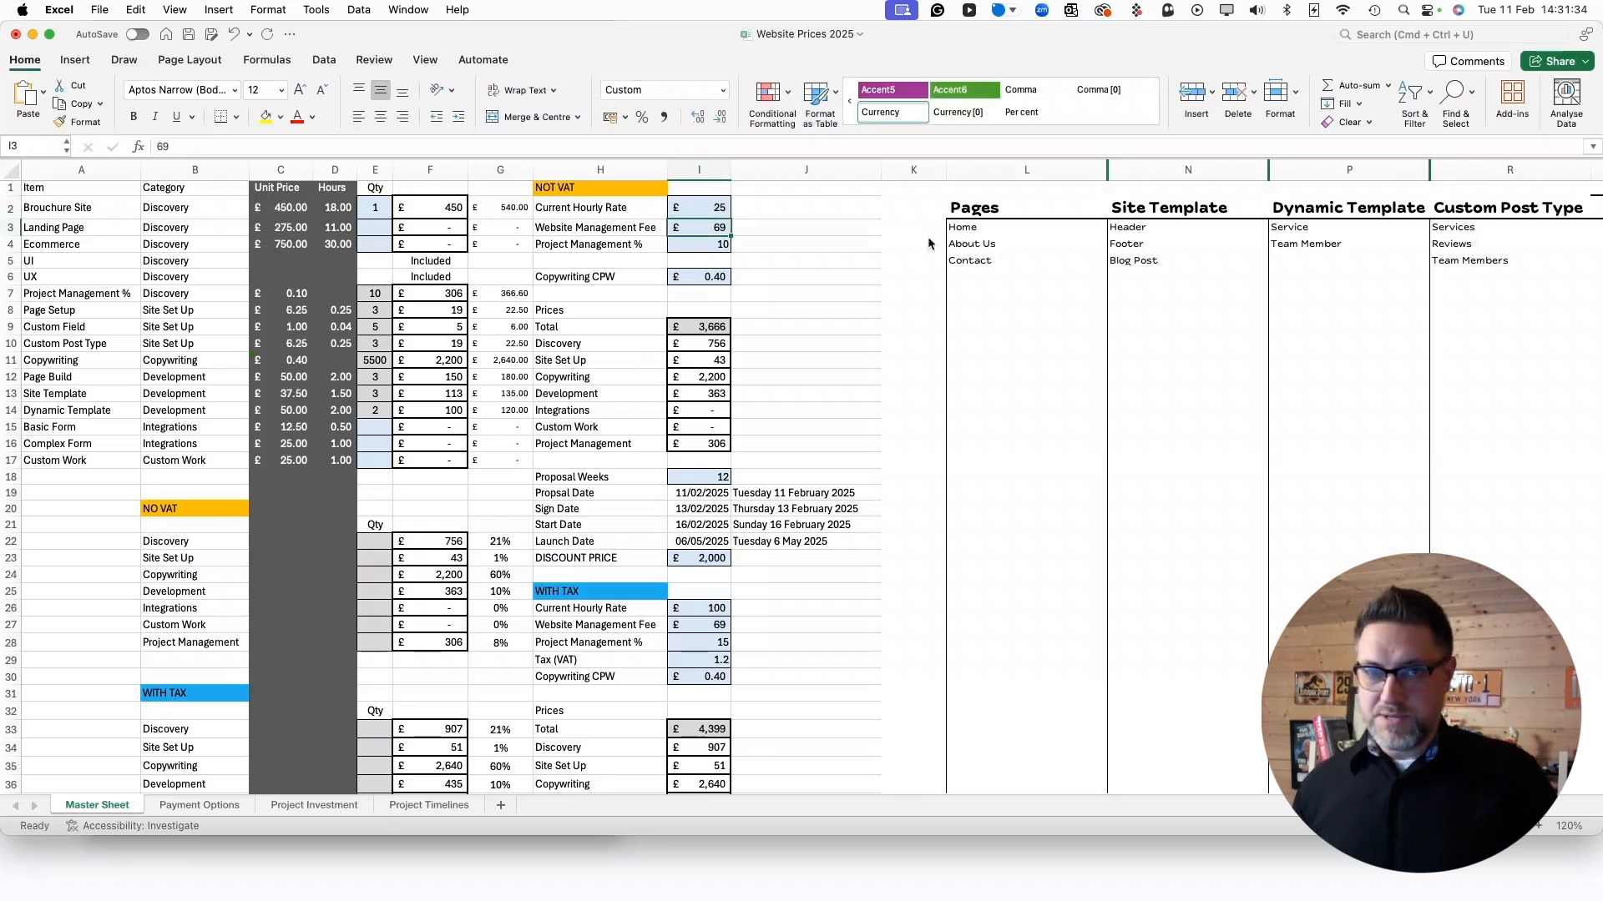
Step: Set the Copywriting CPW in the NOT VAT block to 0.20
{"action": "key", "text": "Down"}
{"action": "key", "text": "Down"}
{"action": "key", "text": "Down"}
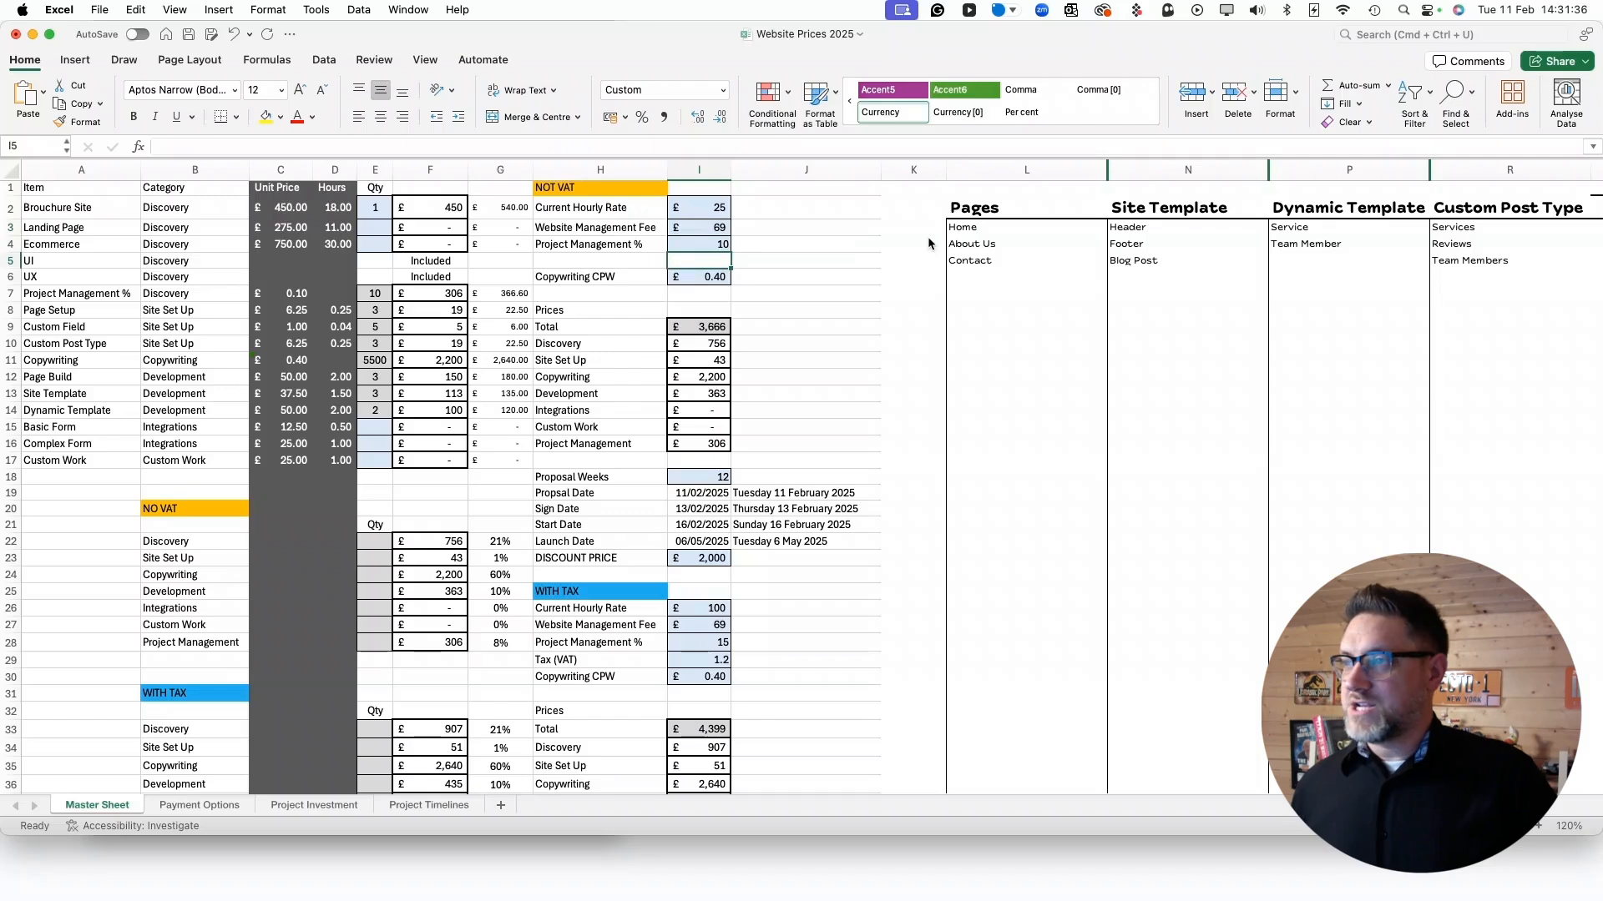
{"action": "type", "text": ".2"}
{"action": "key", "text": "Return"}
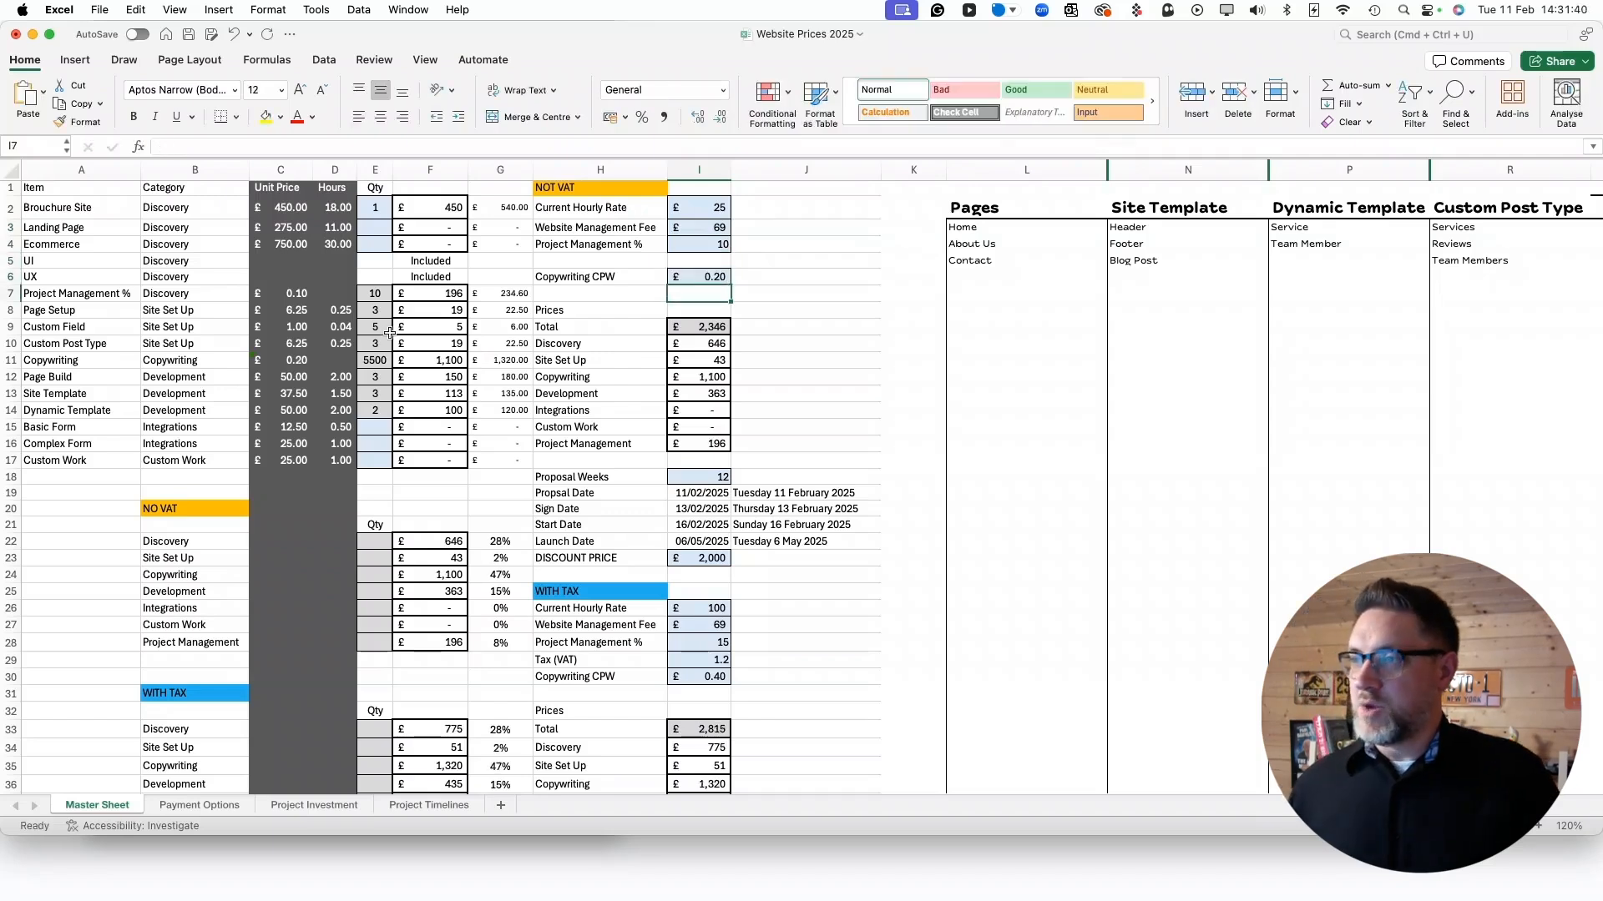
Step: Set the Project Management % in the NOT VAT block to 15
{"action": "left_click", "coordinate": [704, 247]}
{"action": "type", "text": "15"}
{"action": "key", "text": "Return"}
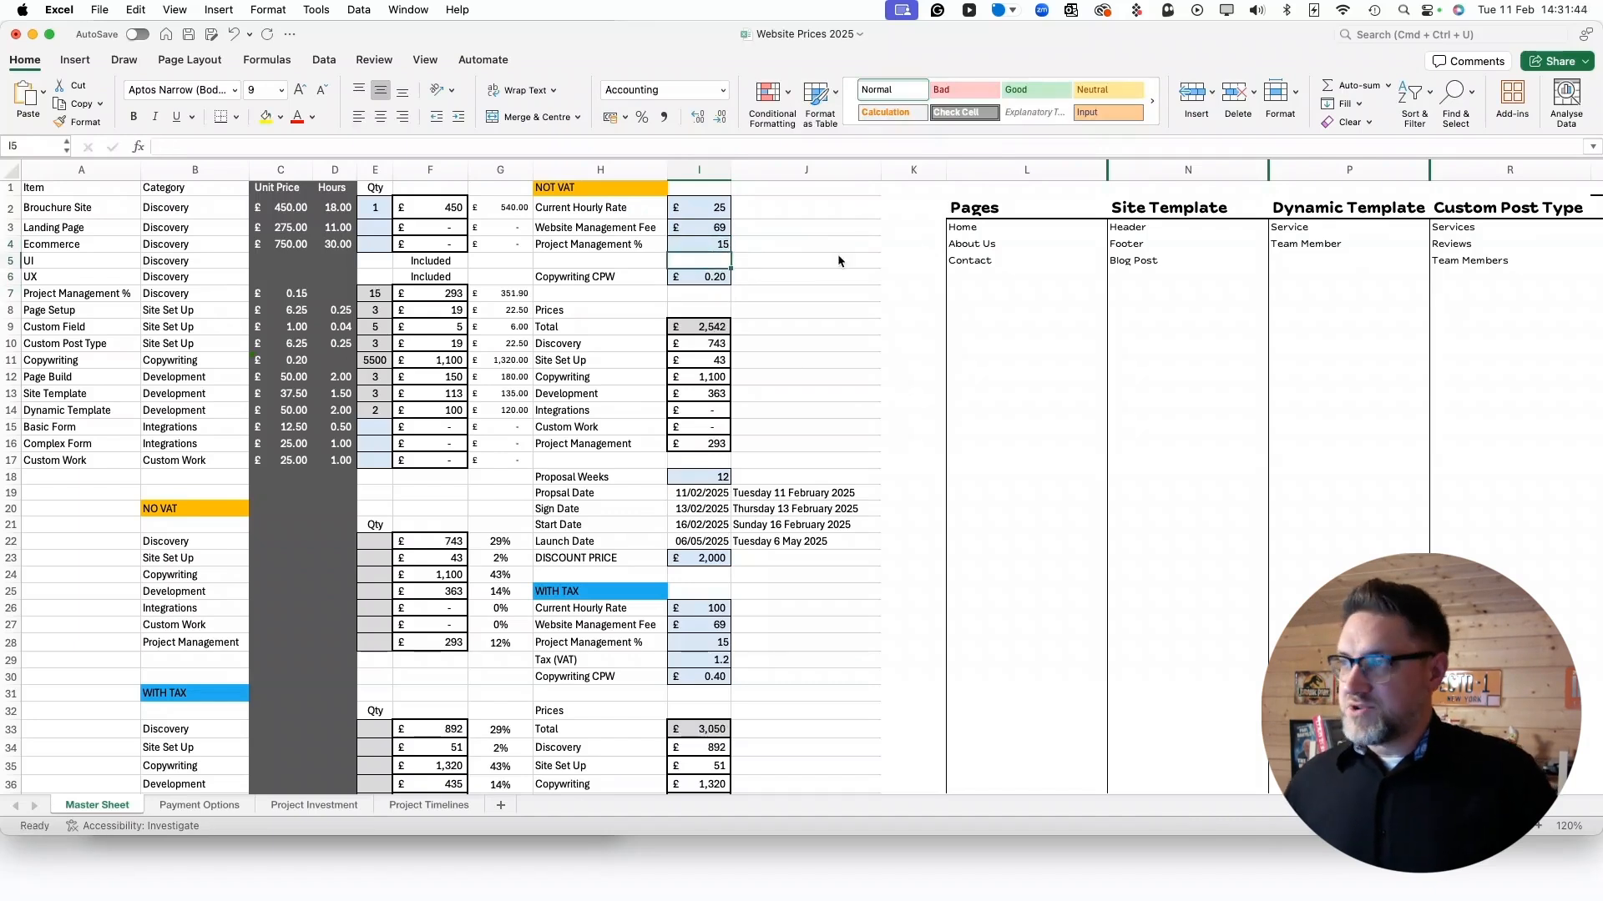
Step: Set the Project Management % in the NOT VAT block to 0
{"action": "left_click", "coordinate": [712, 244]}
{"action": "type", "text": "0"}
{"action": "key", "text": "Return"}
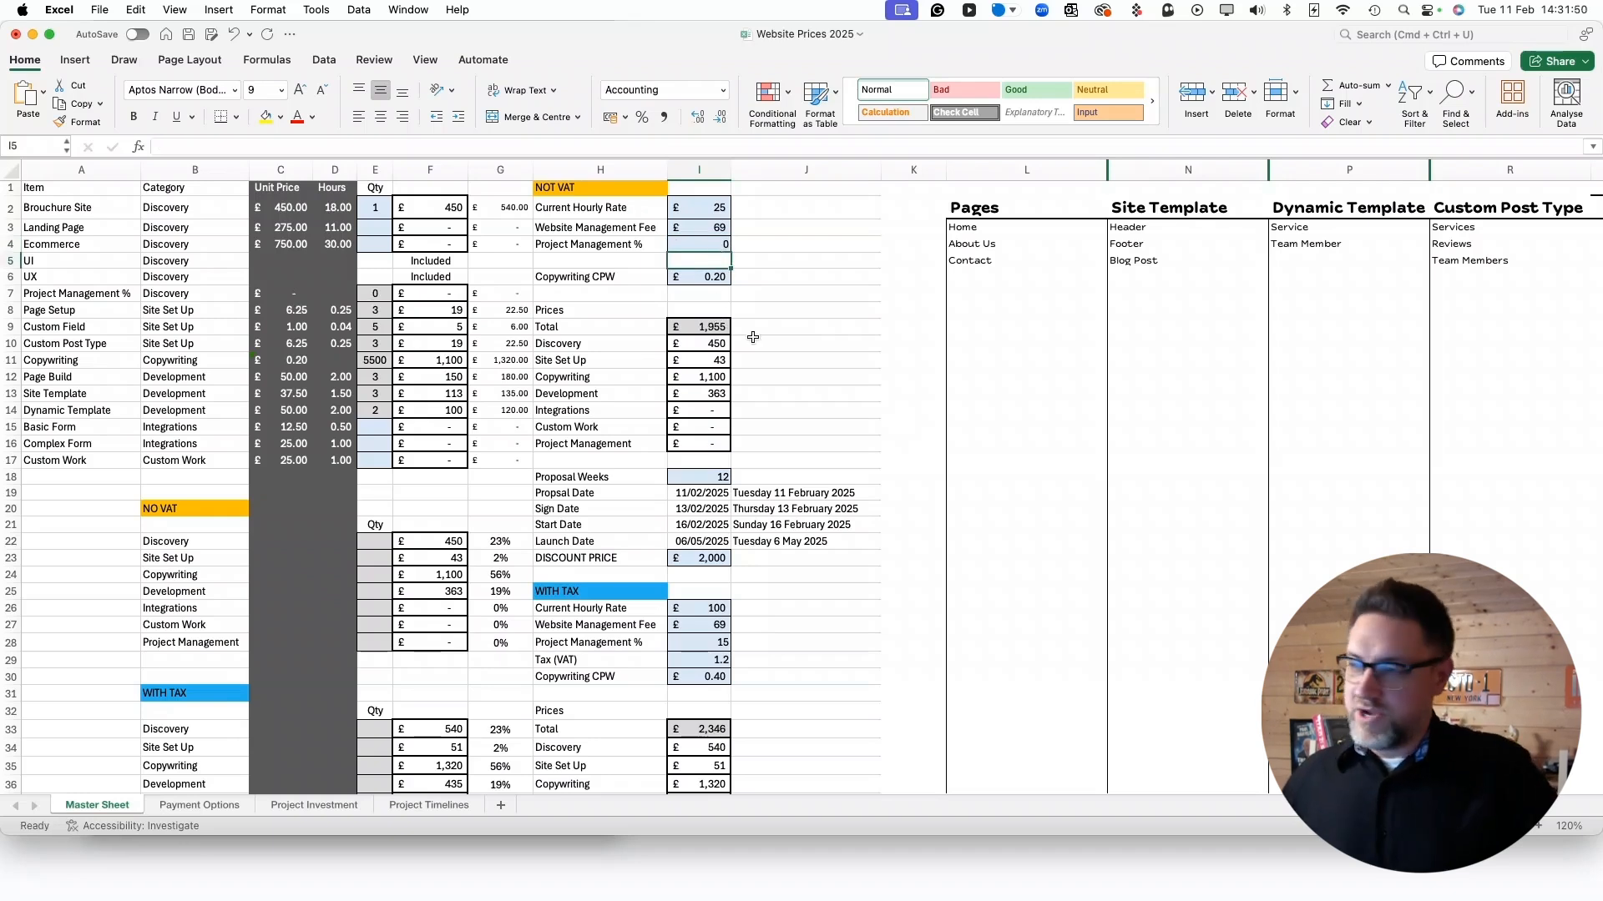
Step: Review the NO VAT breakdown on the Master Sheet by selecting its category names, prices and percentage shares in turn
{"action": "scroll", "coordinate": [777, 347], "scroll_direction": "down", "scroll_amount": 4}
{"action": "left_click_drag", "start_coordinate": [200, 341], "coordinate": [201, 438]}
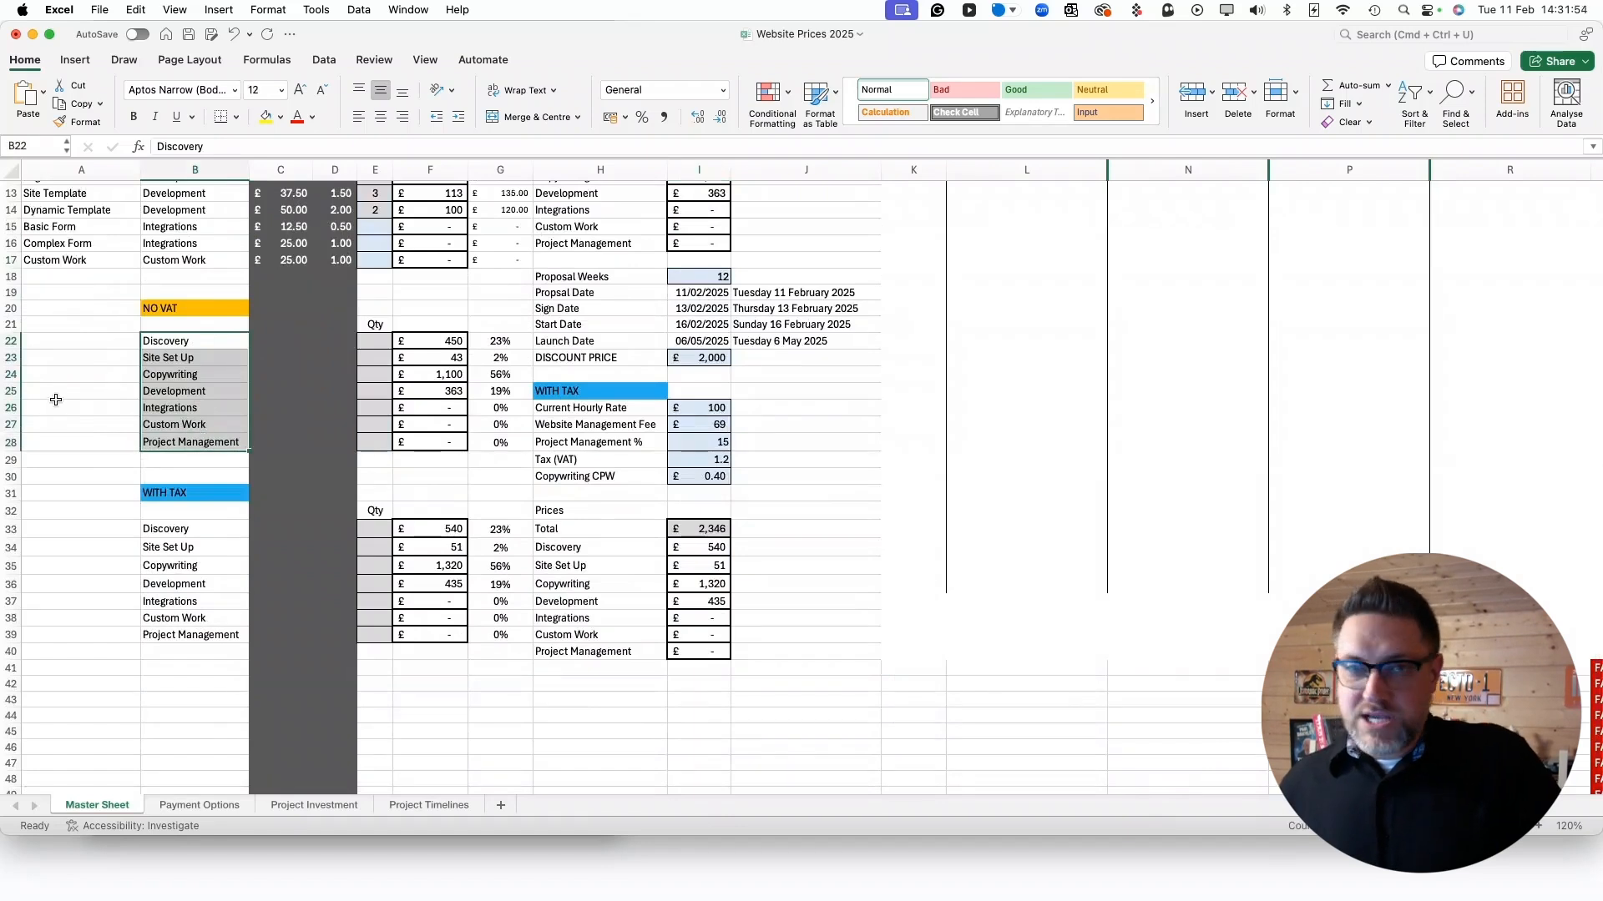
{"action": "left_click", "coordinate": [451, 341]}
{"action": "left_click_drag", "start_coordinate": [455, 354], "coordinate": [453, 440]}
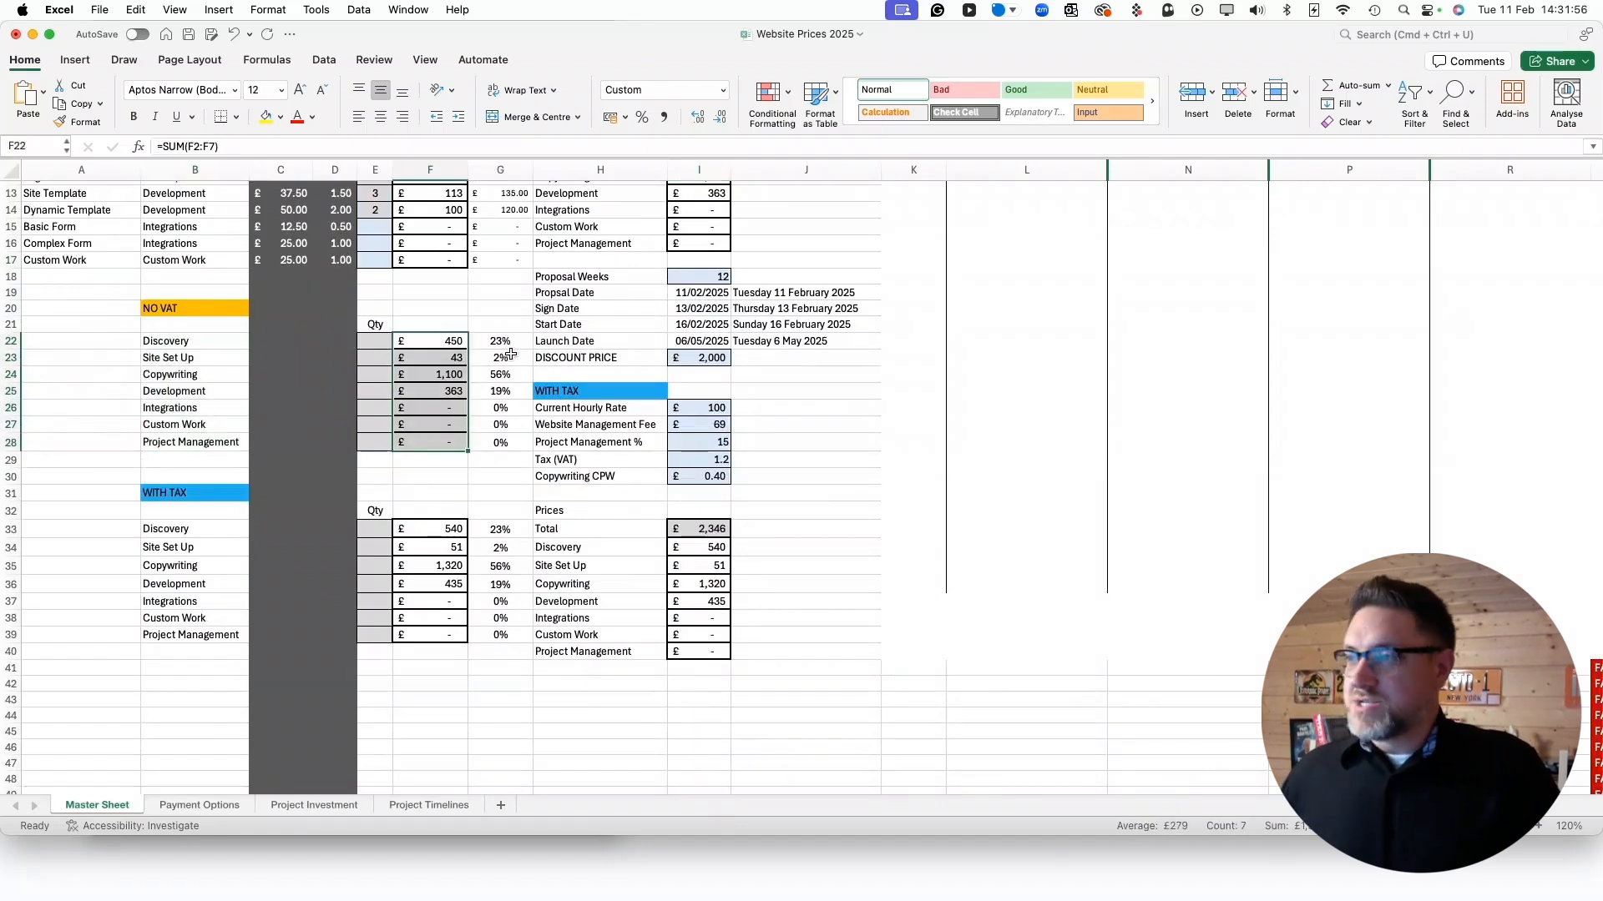
{"action": "left_click_drag", "start_coordinate": [499, 341], "coordinate": [504, 437]}
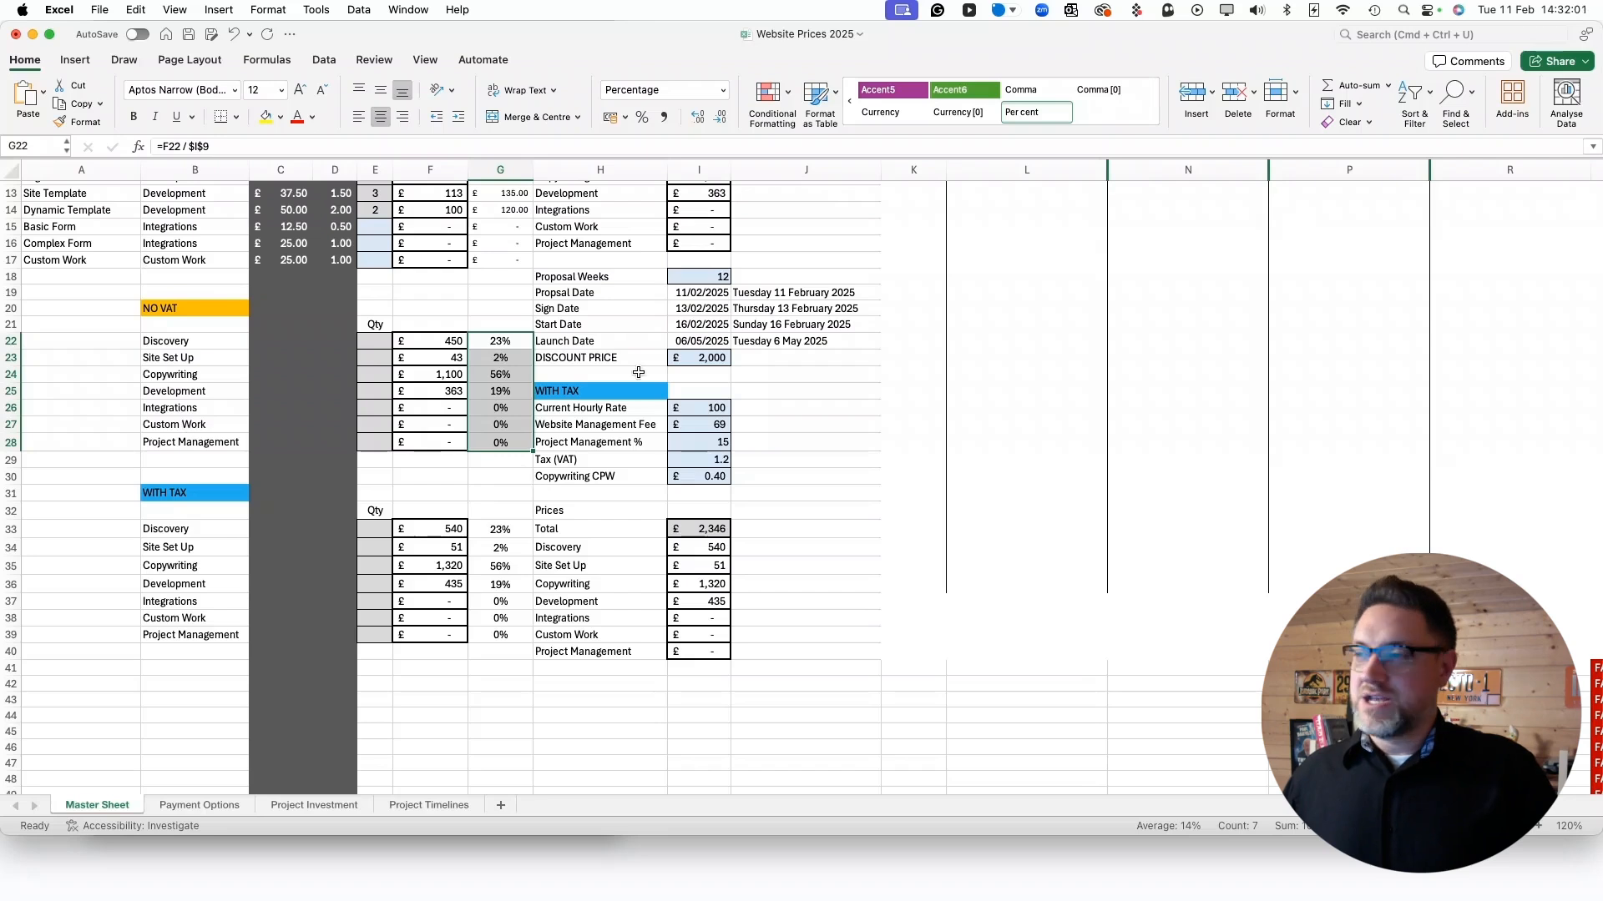
{"action": "scroll", "coordinate": [644, 371], "scroll_direction": "up", "scroll_amount": 5}
{"action": "scroll", "coordinate": [643, 370], "scroll_direction": "down", "scroll_amount": 1}
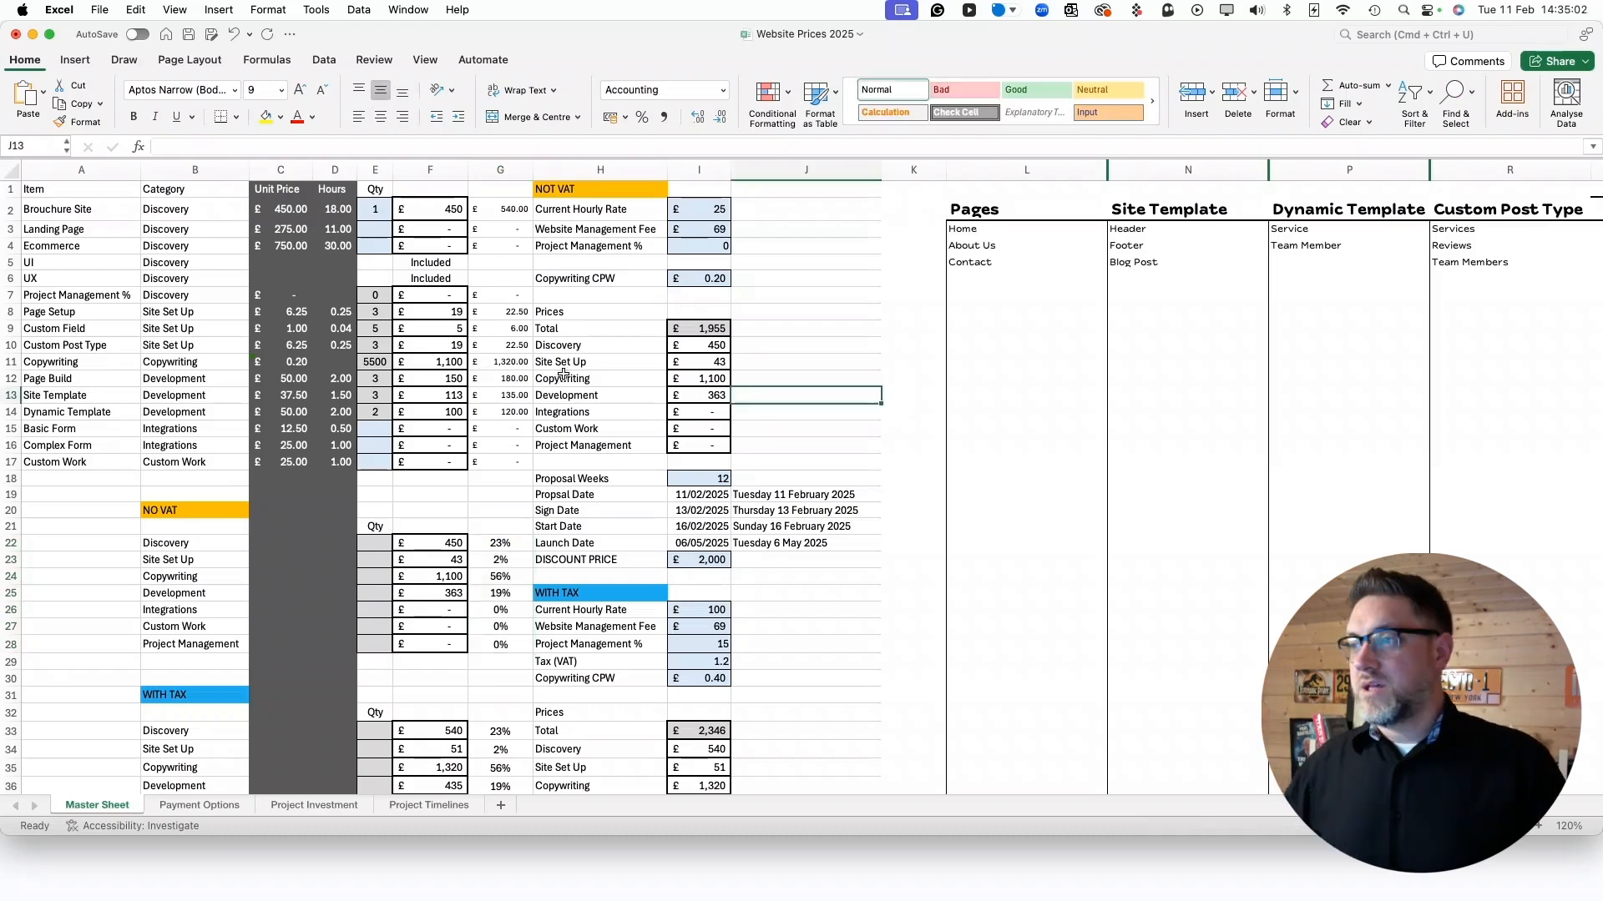
{"action": "left_click", "coordinate": [563, 375]}
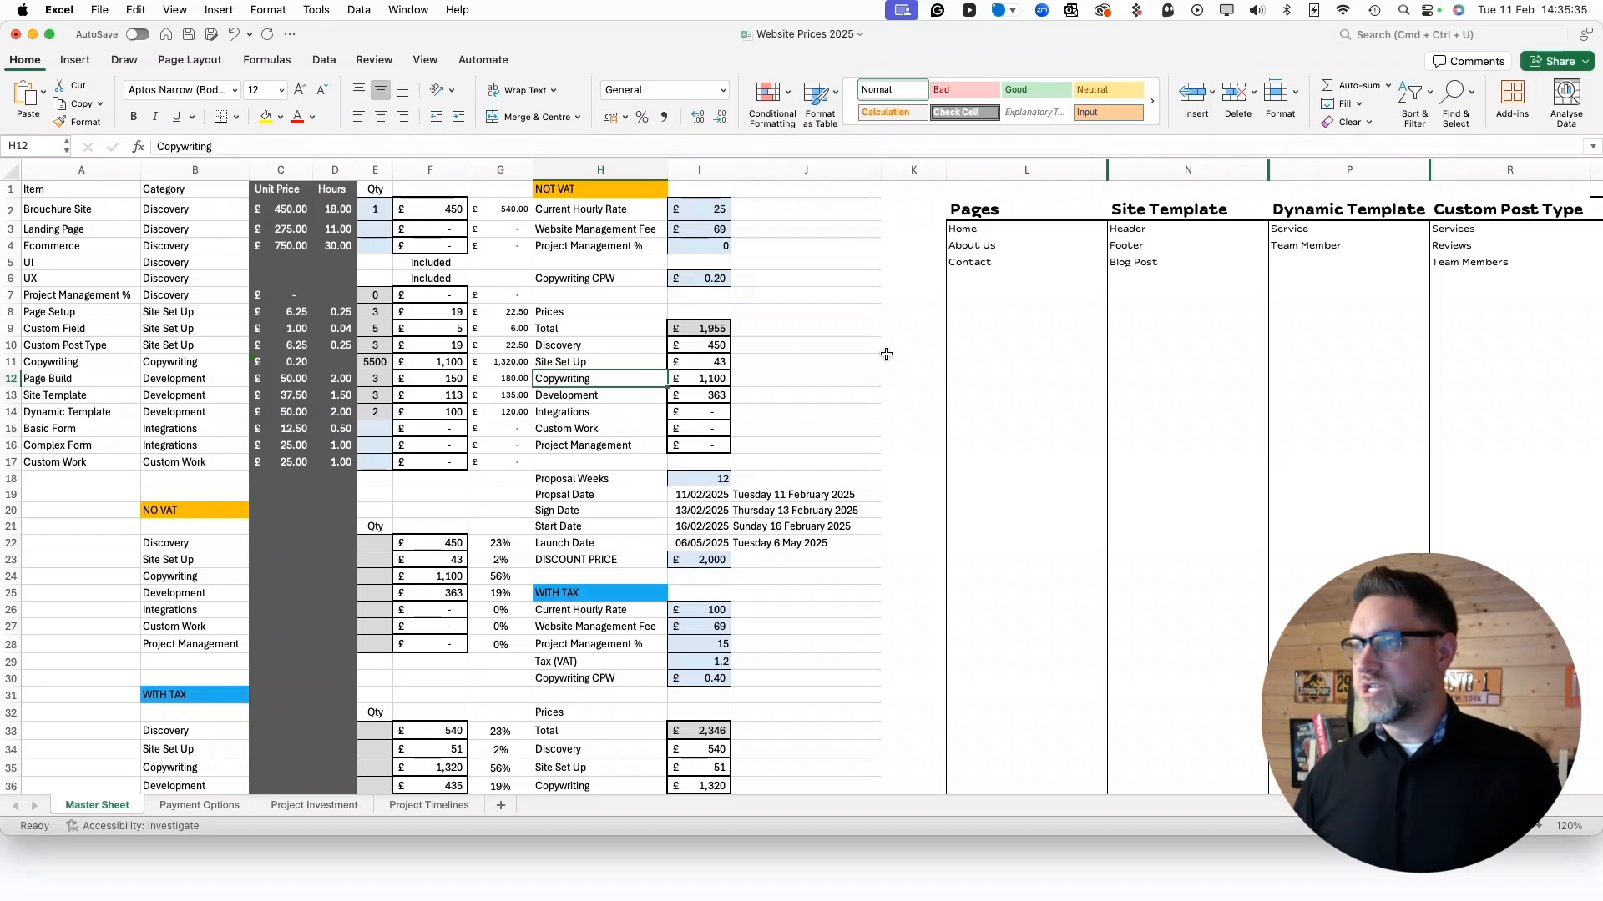
{"action": "left_click", "coordinate": [838, 397]}
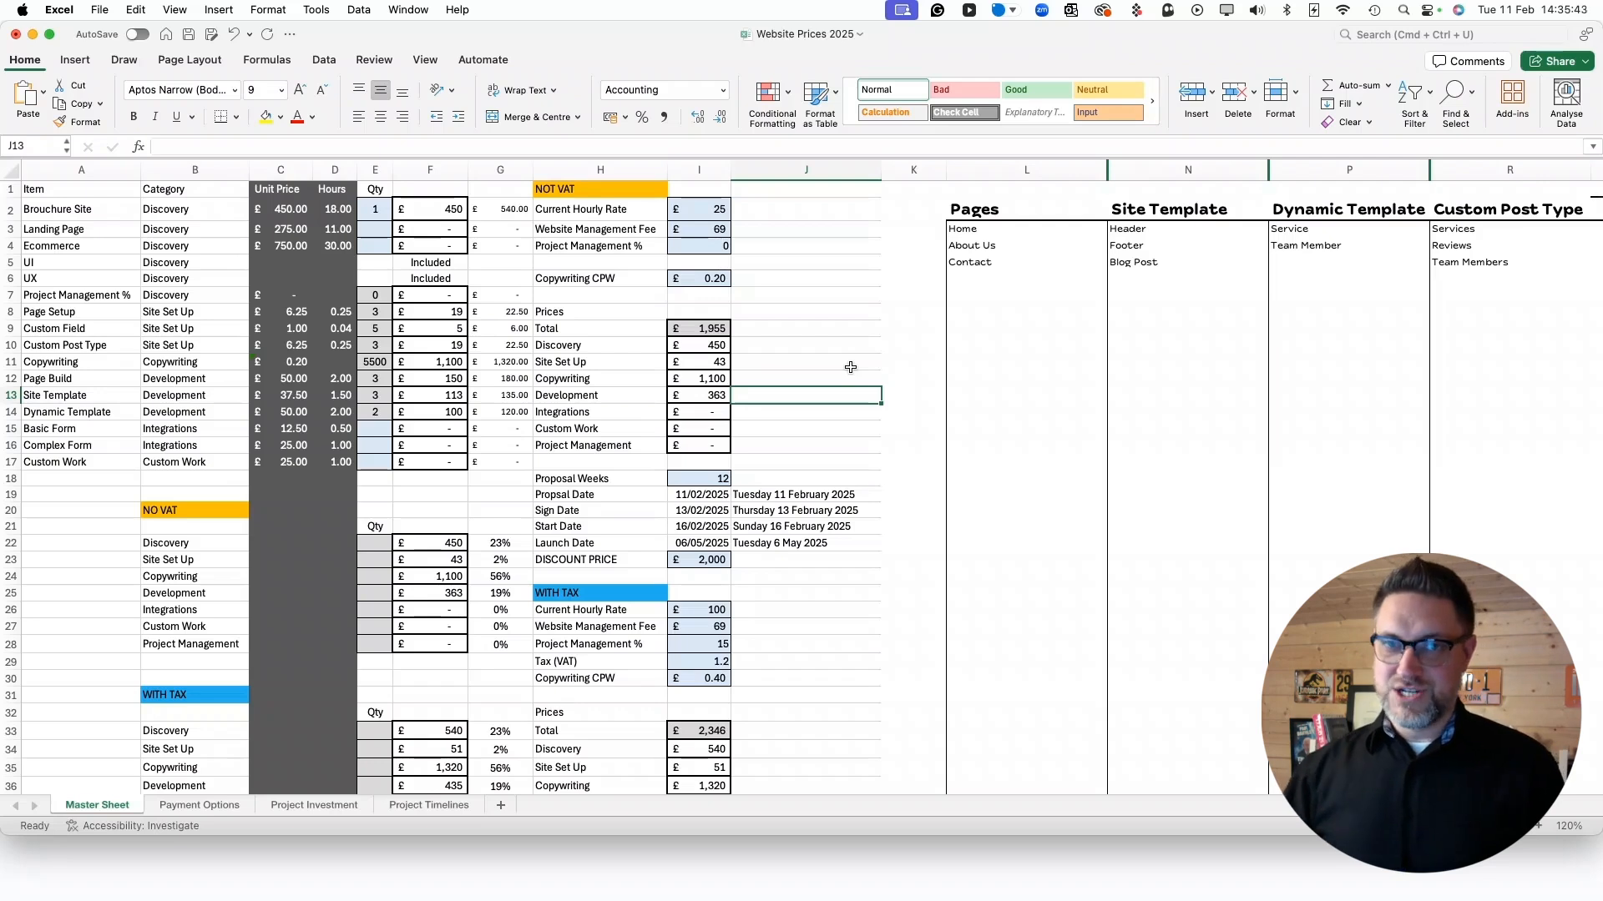
Step: Review the page, template, post type and custom field lists beside the pricing table, including the first entry cell under Forms
{"action": "scroll", "coordinate": [941, 361], "scroll_direction": "right", "scroll_amount": 8}
{"action": "scroll", "coordinate": [703, 278], "scroll_direction": "right", "scroll_amount": 1}
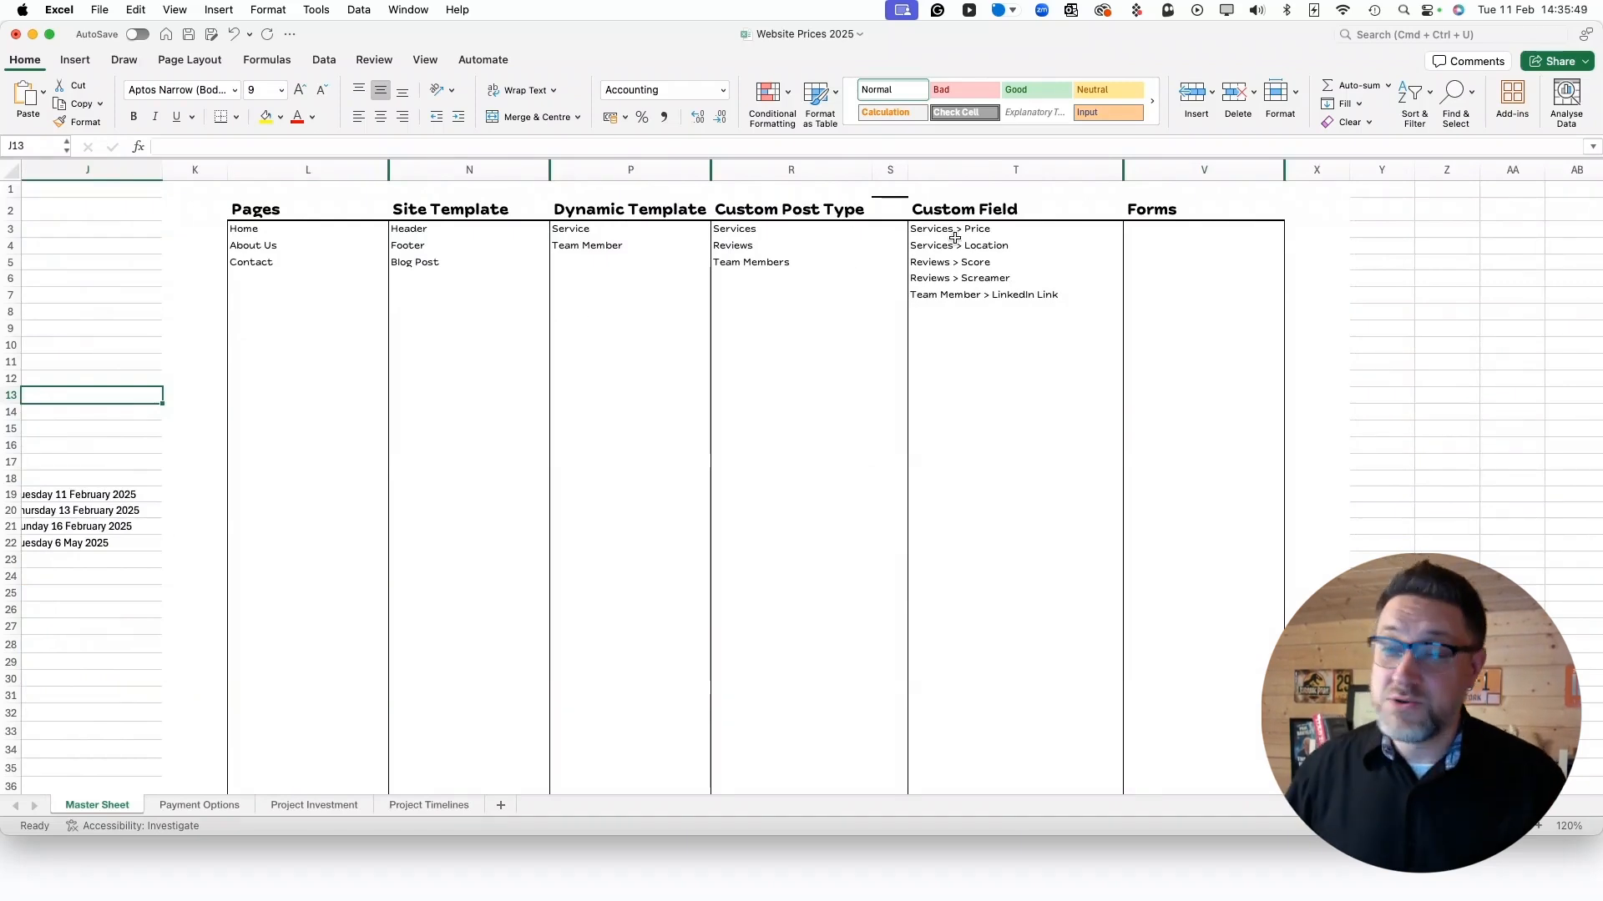
{"action": "left_click", "coordinate": [1140, 246]}
{"action": "left_click", "coordinate": [1187, 228]}
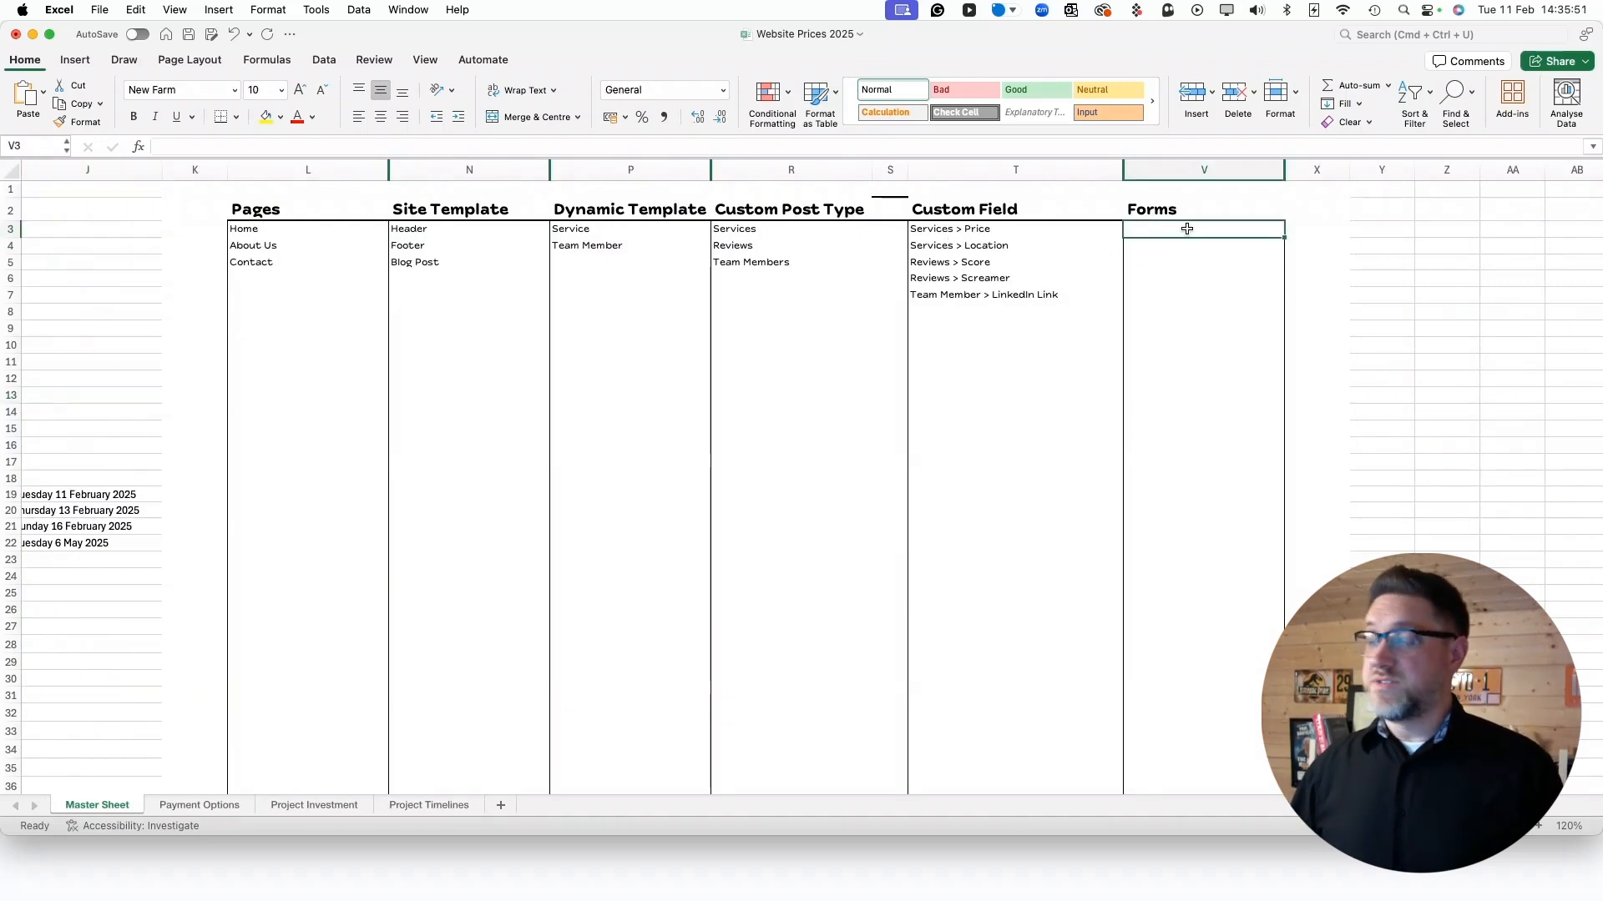
{"action": "scroll", "coordinate": [1198, 351], "scroll_direction": "left", "scroll_amount": 10}
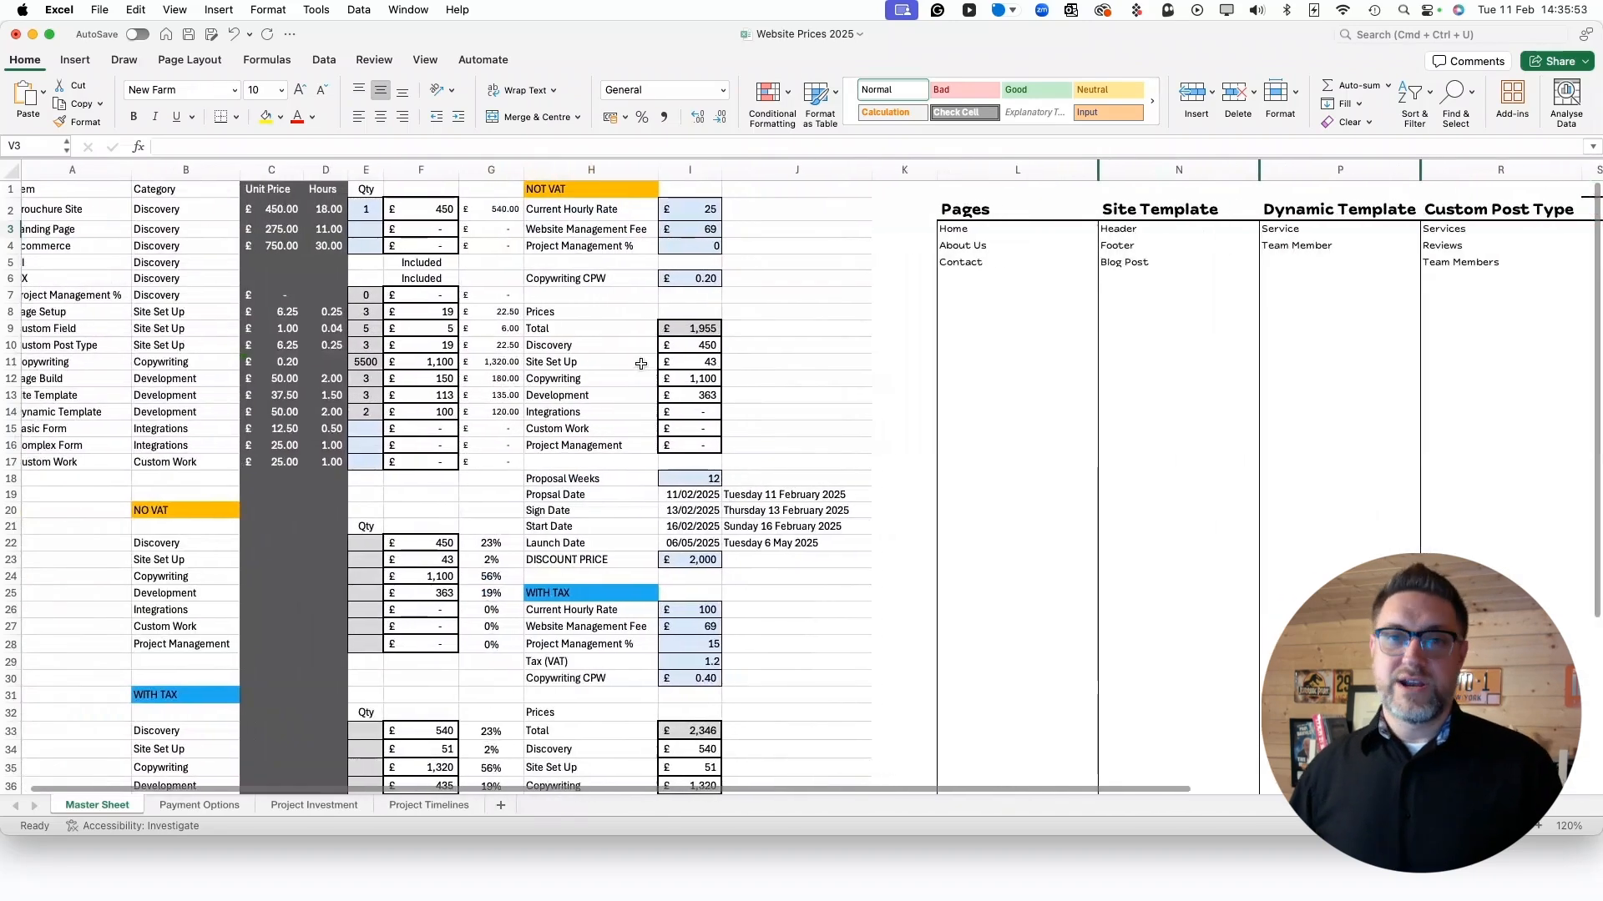
{"action": "scroll", "coordinate": [641, 364], "scroll_direction": "right", "scroll_amount": 7}
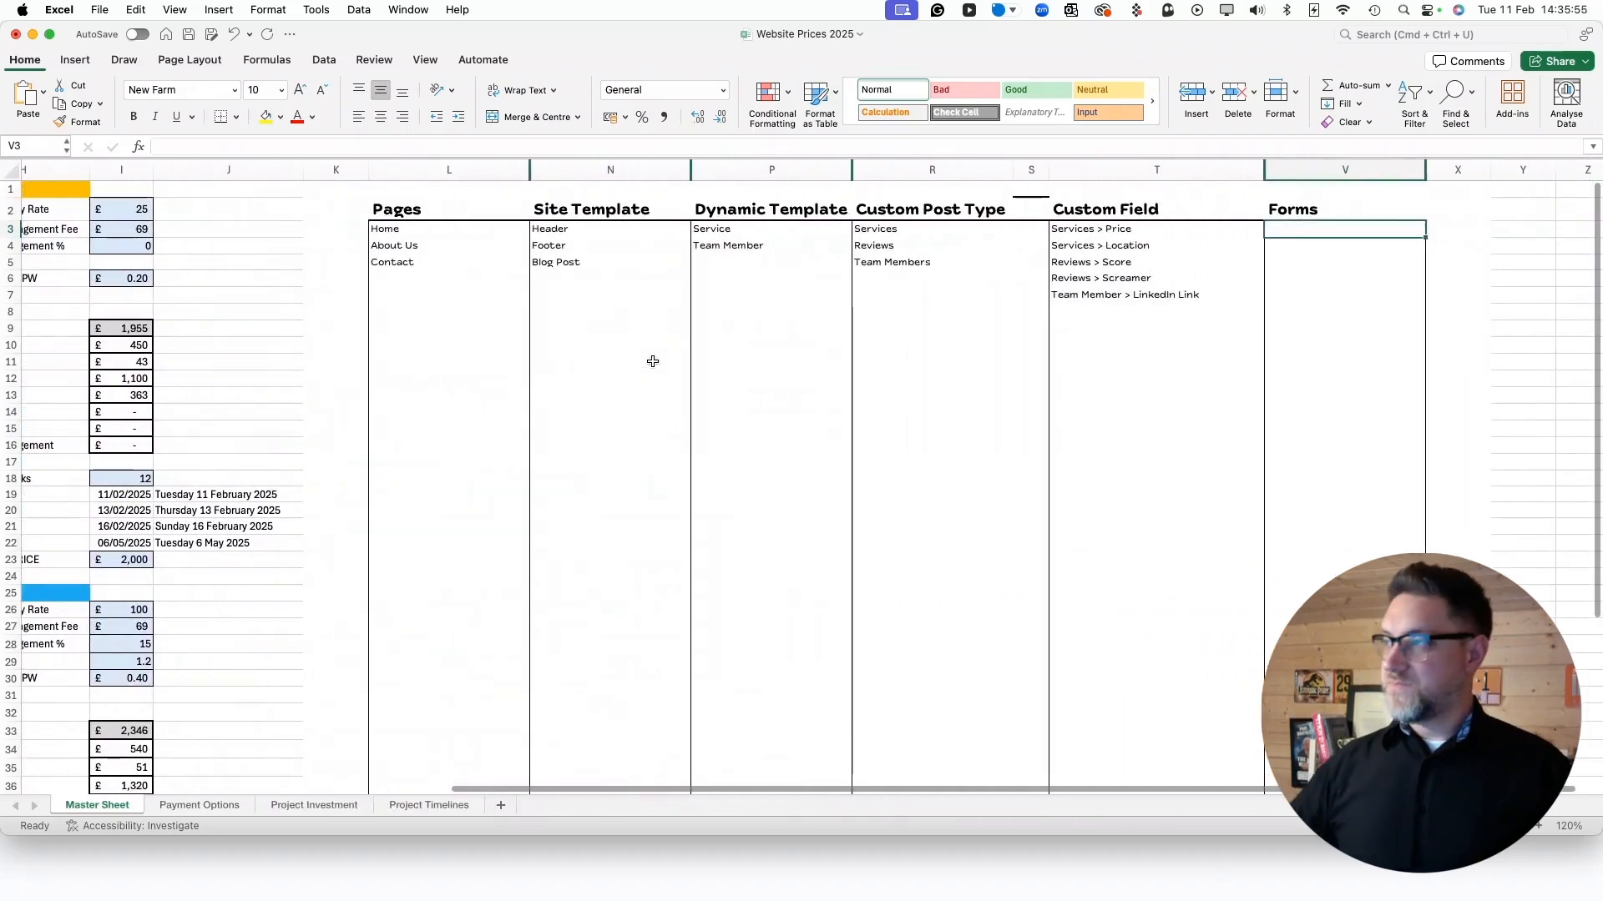